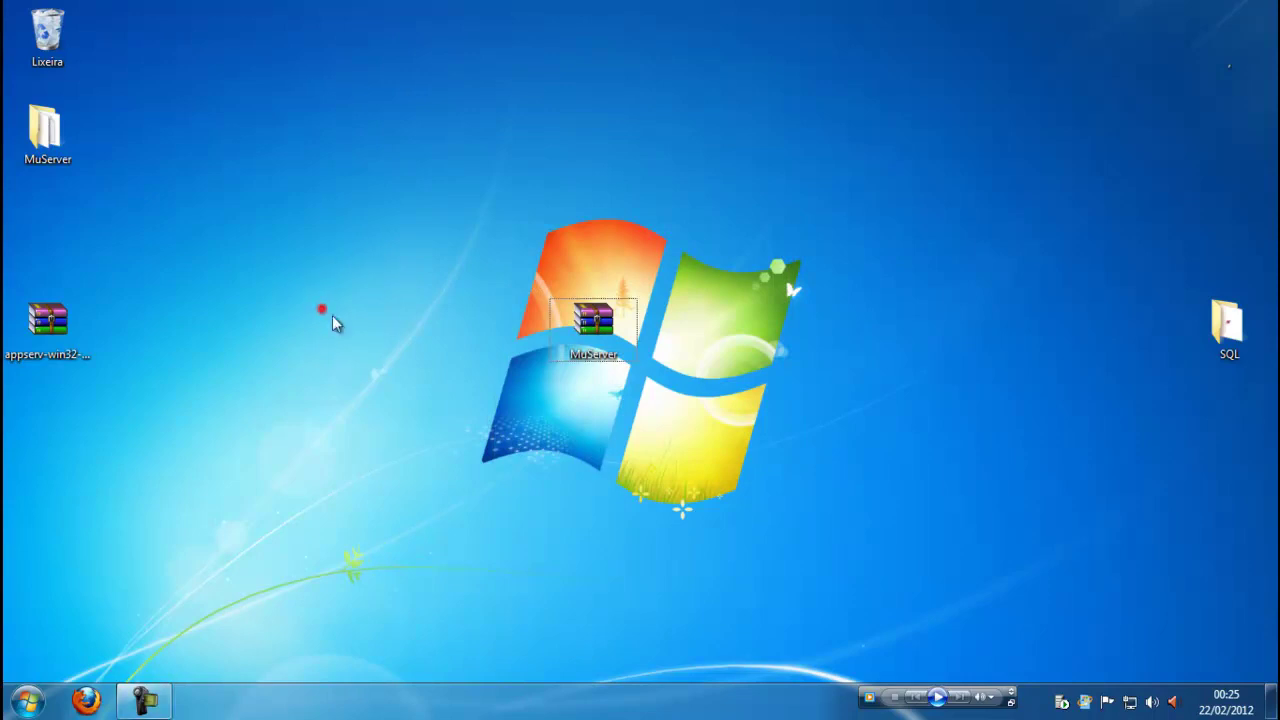
- Move the MuServer folder to the middle of the desktop and open it
{"action": "left_click_drag", "start_coordinate": [44, 129], "coordinate": [692, 322]}
{"action": "left_click_drag", "start_coordinate": [586, 337], "coordinate": [512, 182]}
{"action": "left_click_drag", "start_coordinate": [688, 342], "coordinate": [622, 339]}
{"action": "double_click", "coordinate": [634, 339]}
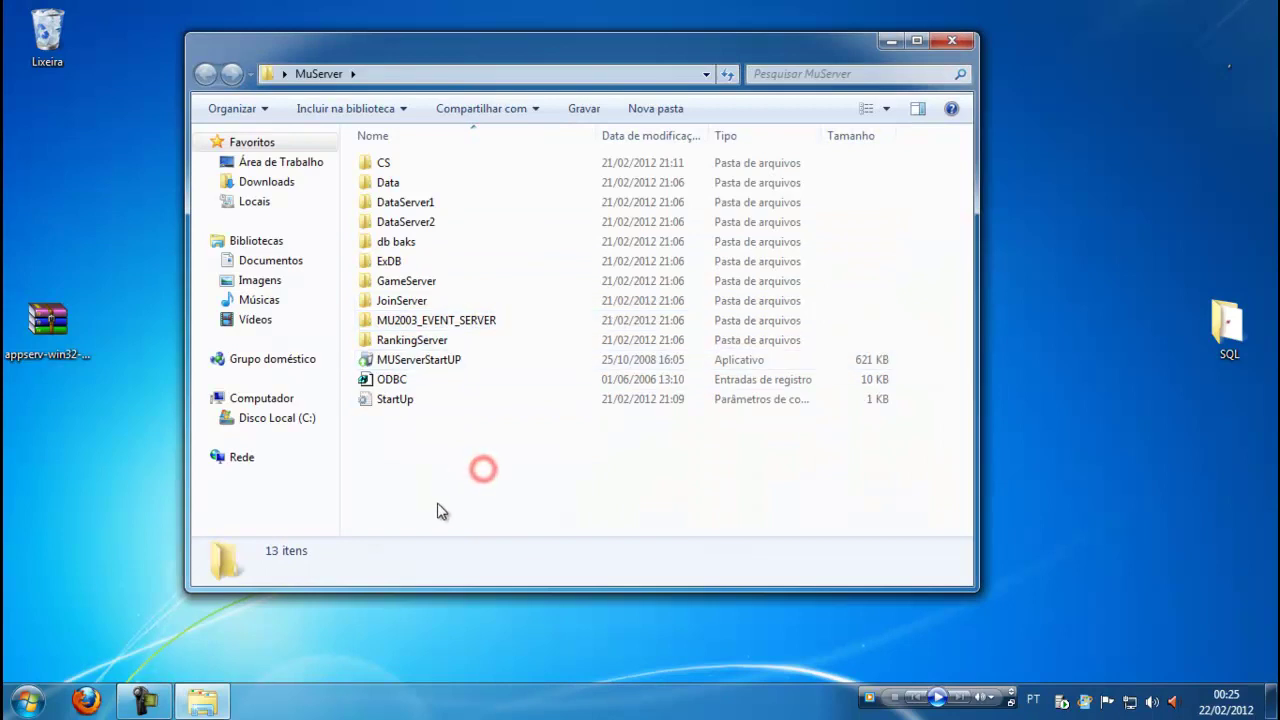
- Open the Connectserverlist file in the CS folder and locate the IP address of the first server entry
{"action": "double_click", "coordinate": [402, 164]}
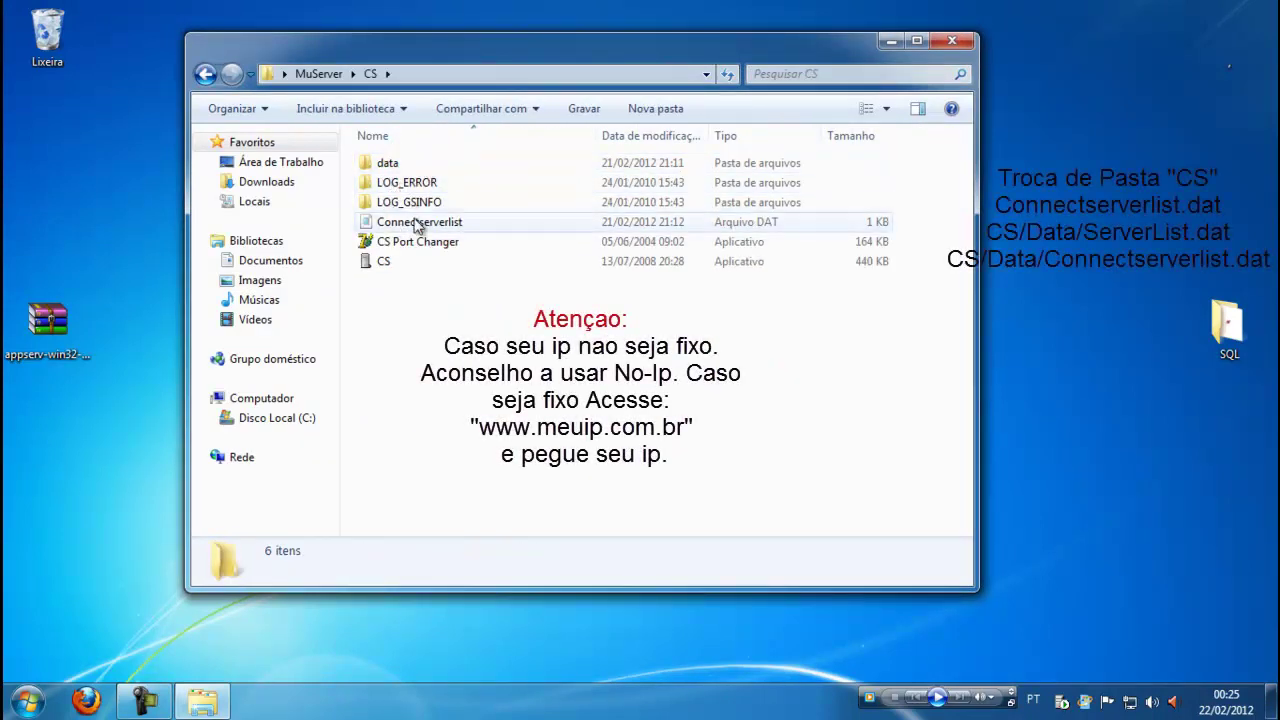
{"action": "double_click", "coordinate": [418, 221]}
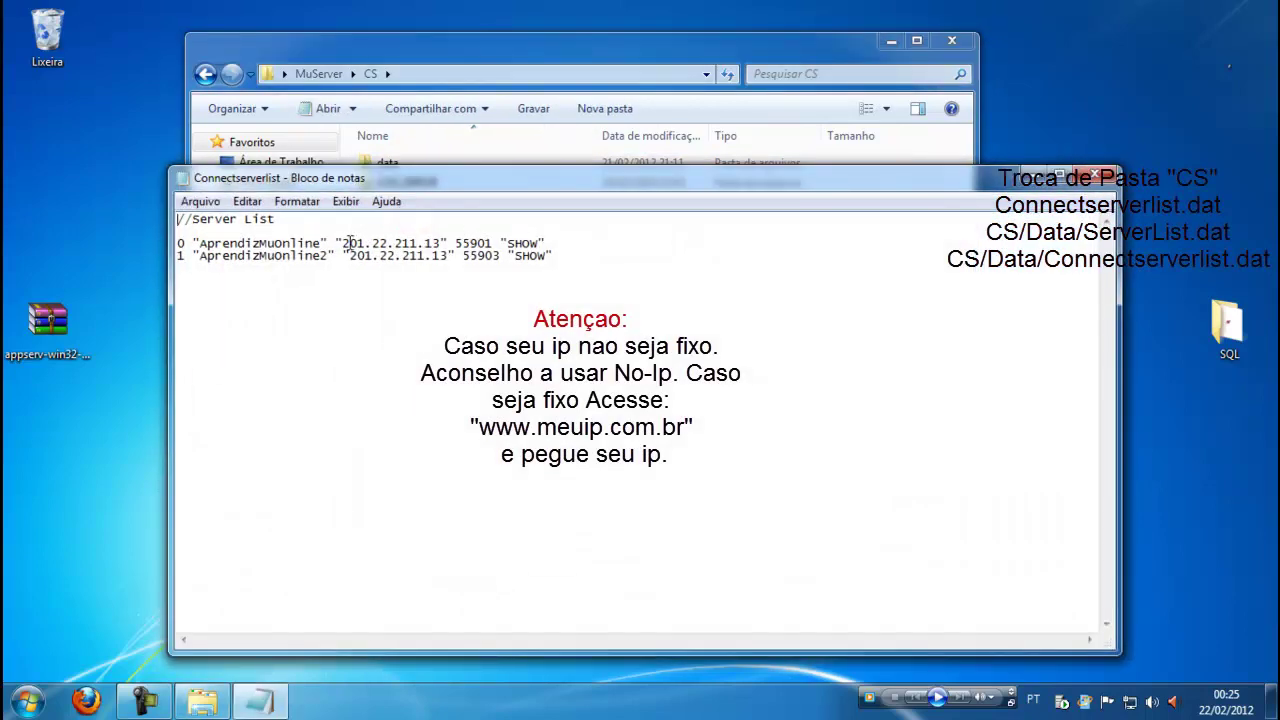
{"action": "double_click", "coordinate": [346, 244]}
{"action": "left_click", "coordinate": [420, 244]}
{"action": "left_click", "coordinate": [440, 244]}
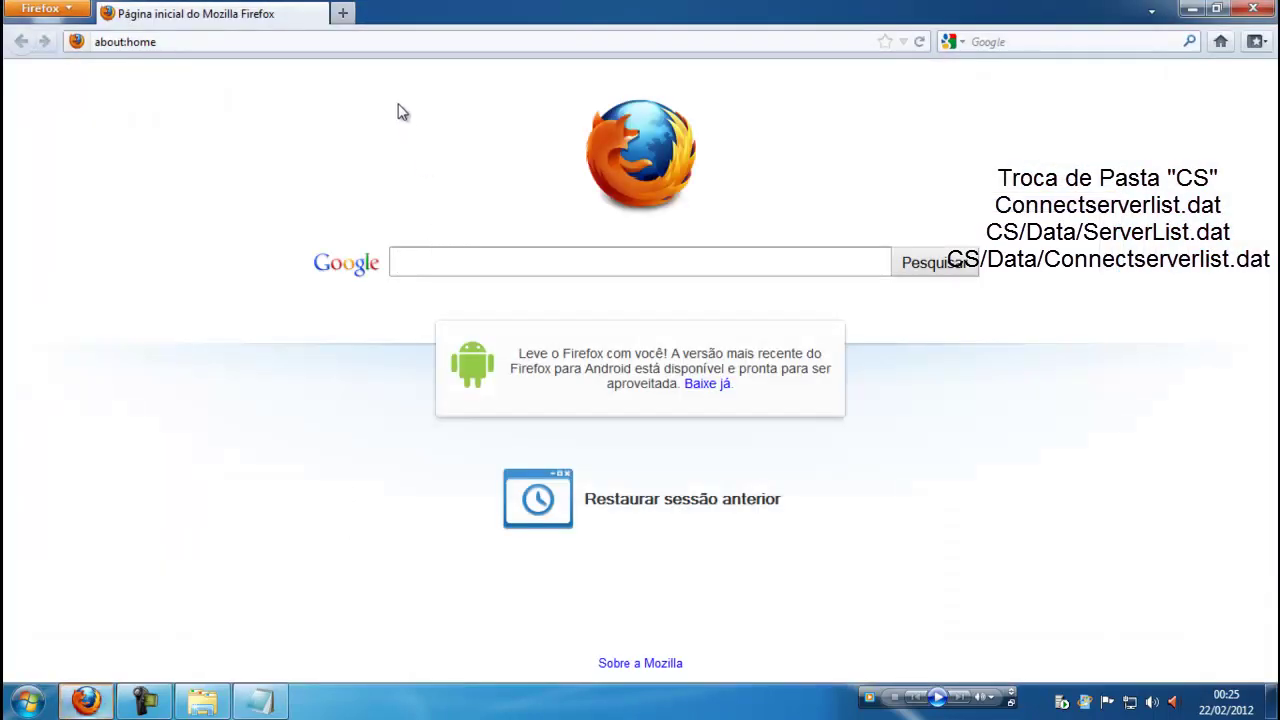
- Look up the public IP address on meuip.com.br in Firefox, copy it and close the browser
{"action": "type", "text": "meuip"}
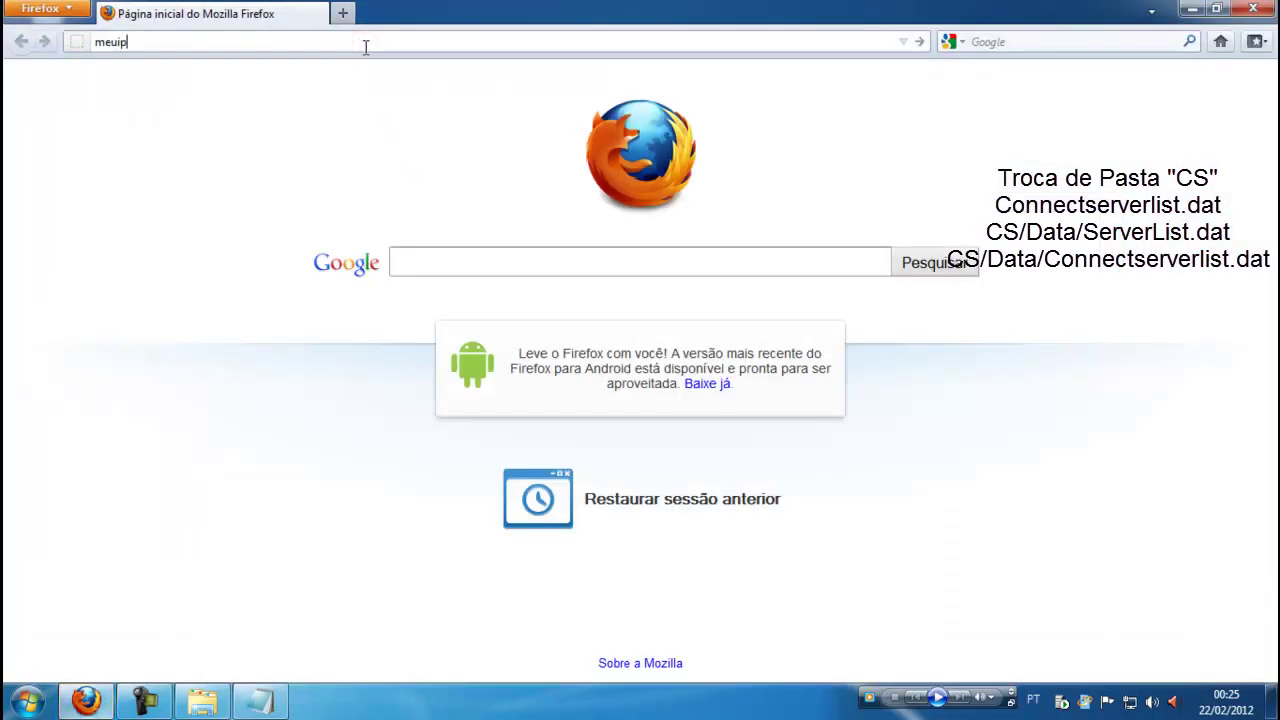
{"action": "type", "text": ".com.br"}
{"action": "key", "text": "Return"}
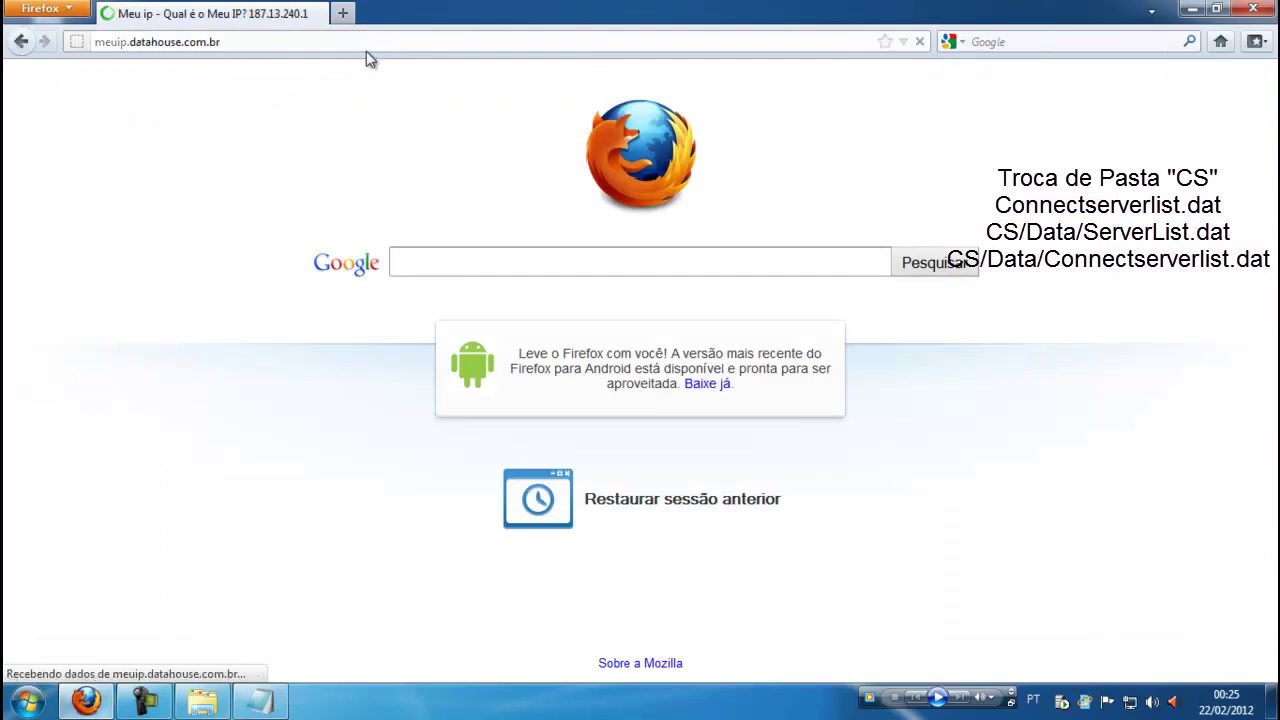
{"action": "left_click_drag", "start_coordinate": [564, 383], "coordinate": [421, 388]}
{"action": "key", "text": "ctrl+c"}
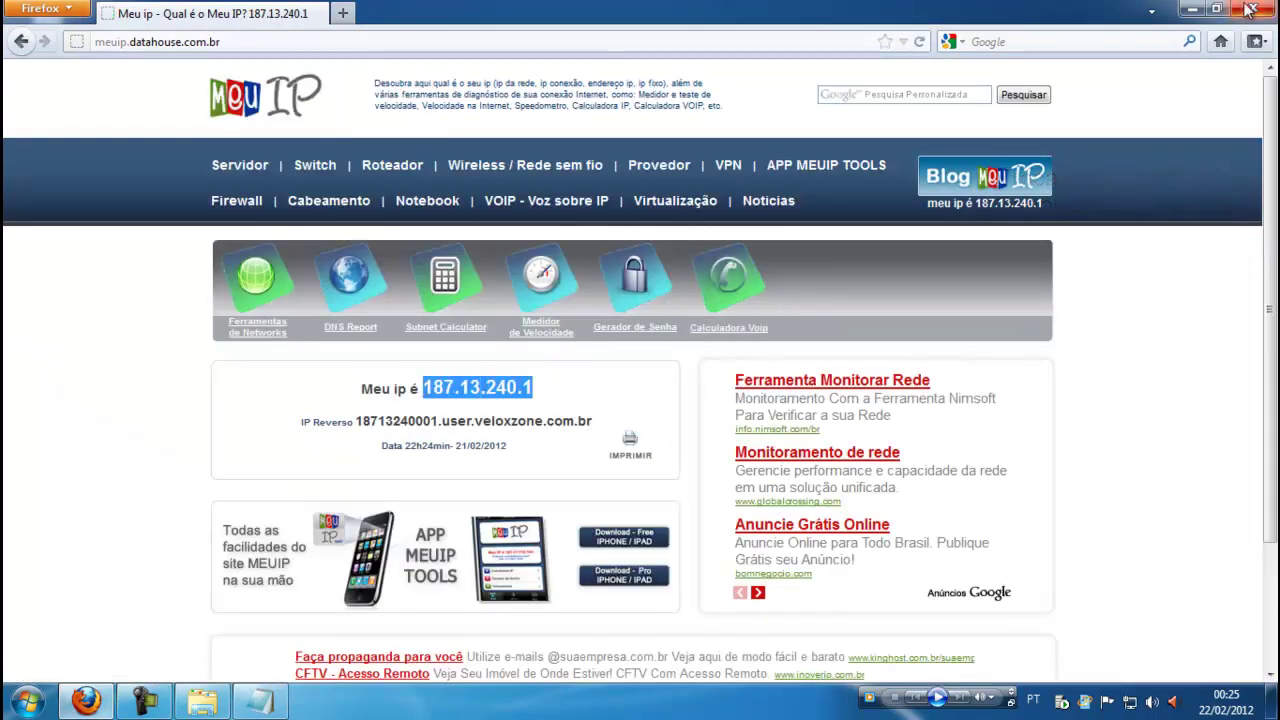
{"action": "left_click", "coordinate": [1249, 9]}
- Replace both server IPs in the CS folder's Connectserverlist with 187.13.240.1 and save the file
{"action": "left_click_drag", "start_coordinate": [342, 243], "coordinate": [450, 257]}
{"action": "key", "text": "ctrl+v"}
{"action": "key", "text": "ctrl+v"}
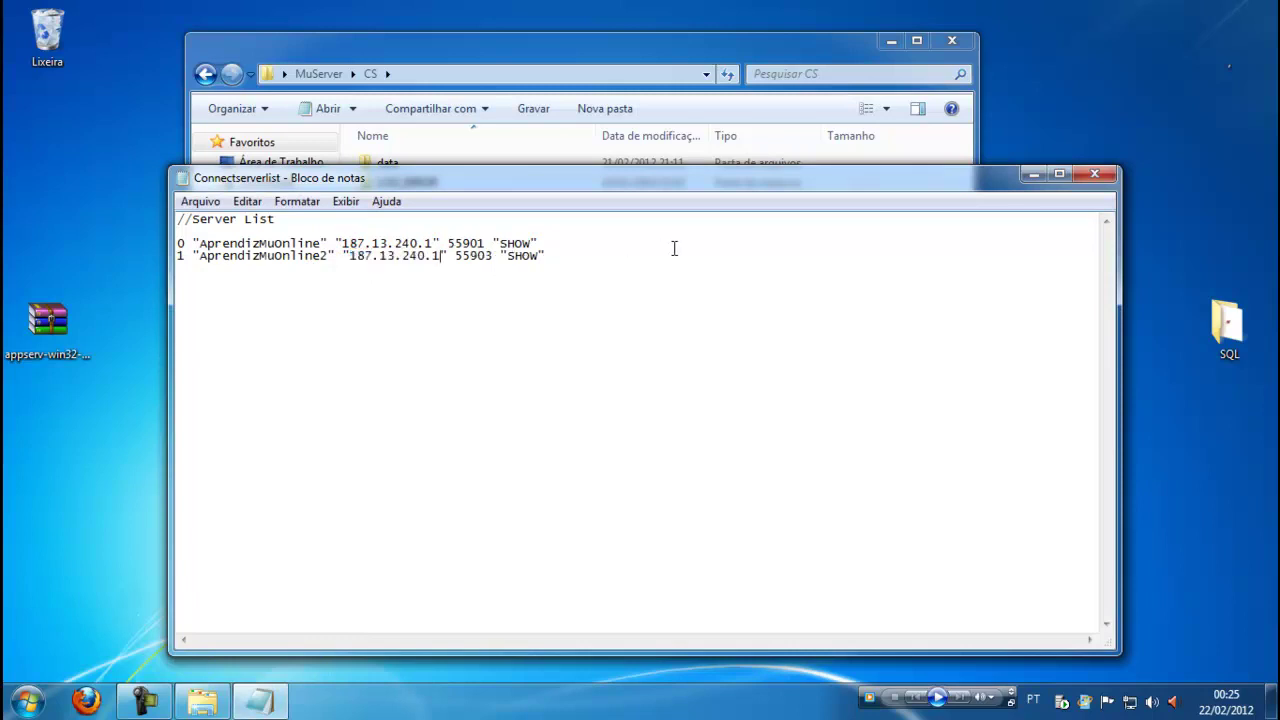
{"action": "left_click", "coordinate": [1103, 174]}
{"action": "key", "text": "Return"}
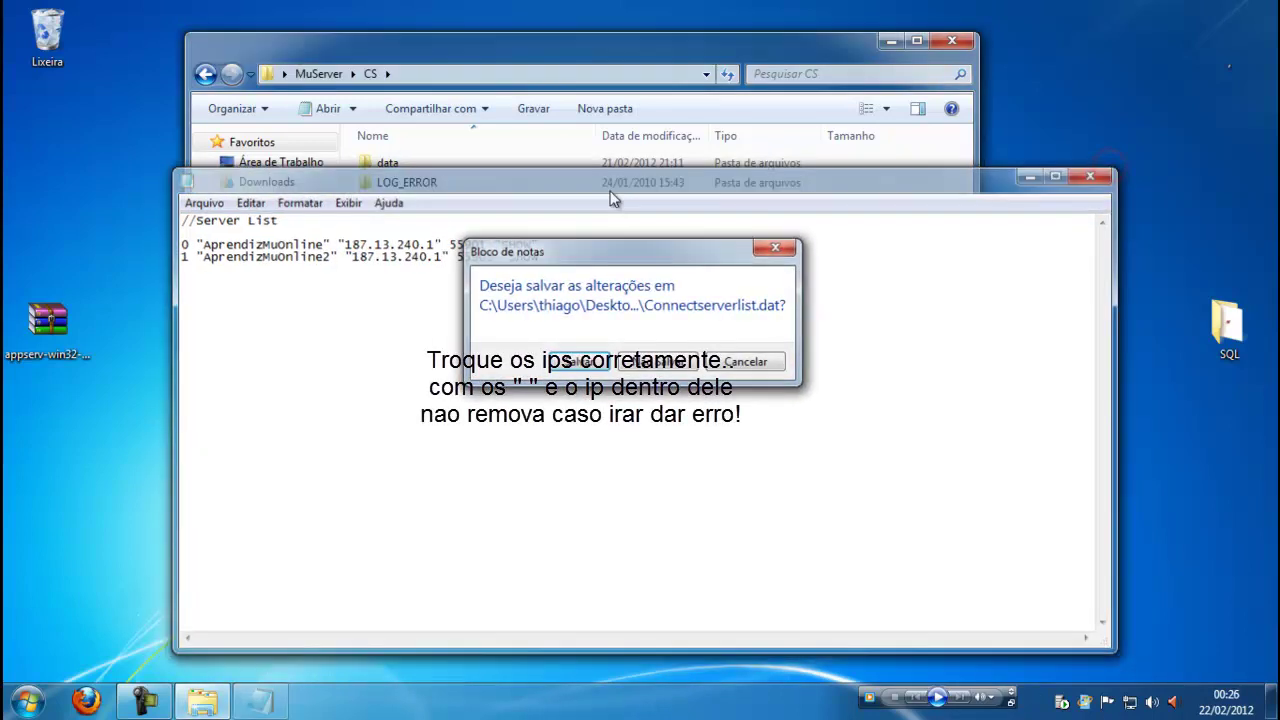
- Open the Connectserverlist file in the data subfolder of CS
{"action": "key", "text": "Up"}
{"action": "key", "text": "Up"}
{"action": "key", "text": "Up"}
{"action": "key", "text": "Return"}
{"action": "key", "text": "Down"}
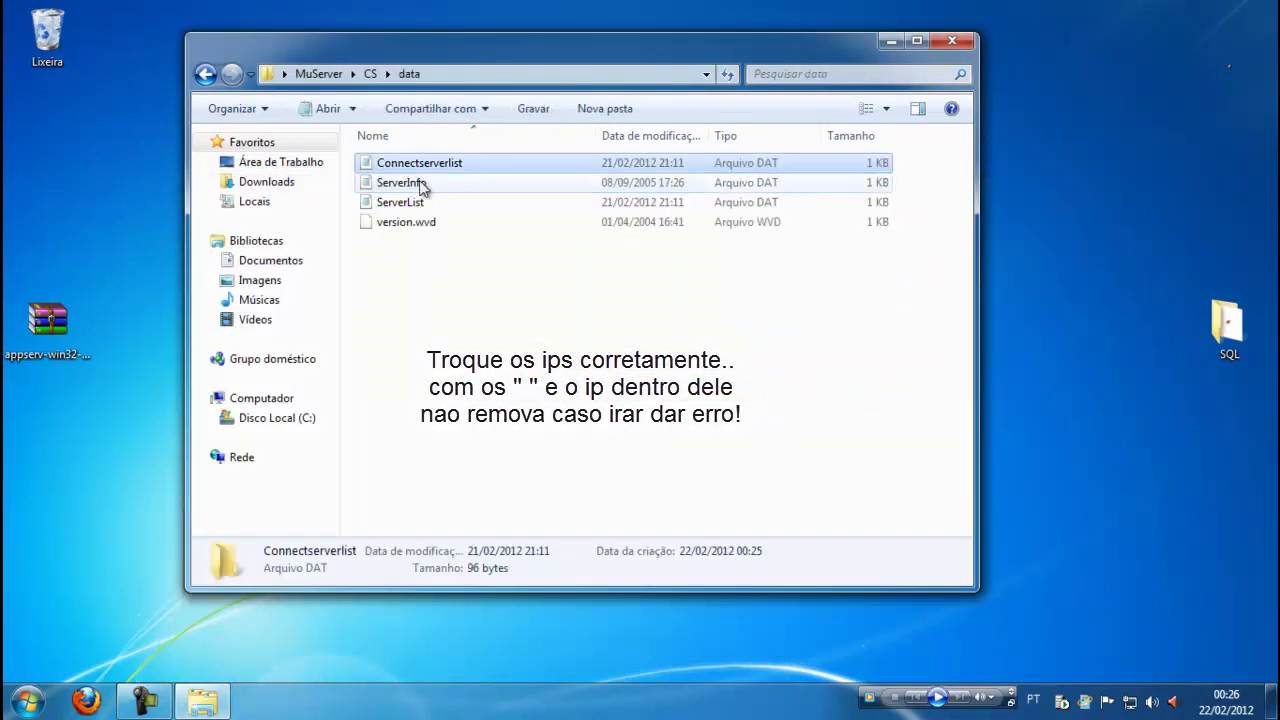
{"action": "key", "text": "Return"}
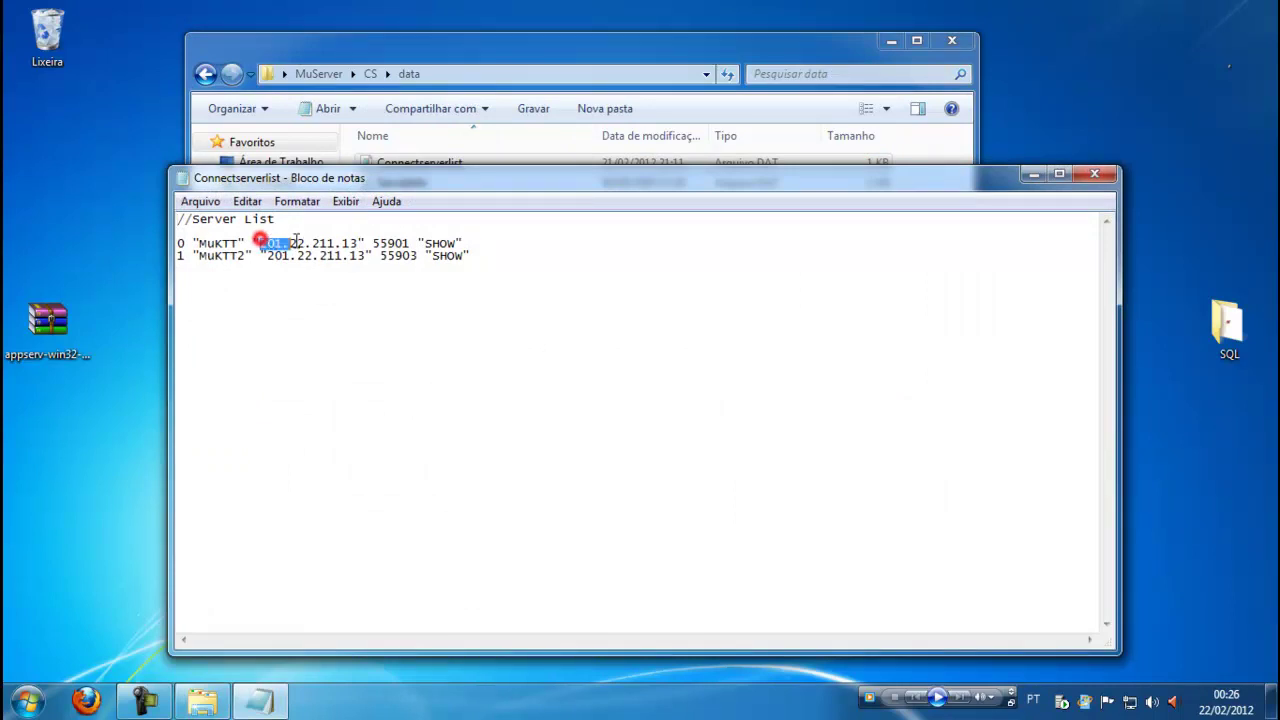
- Set the IPs of the MuKTT and MuKTT2 entries in this Connectserverlist to 187.13.240.1 and save the file
{"action": "key", "text": "ctrl+v"}
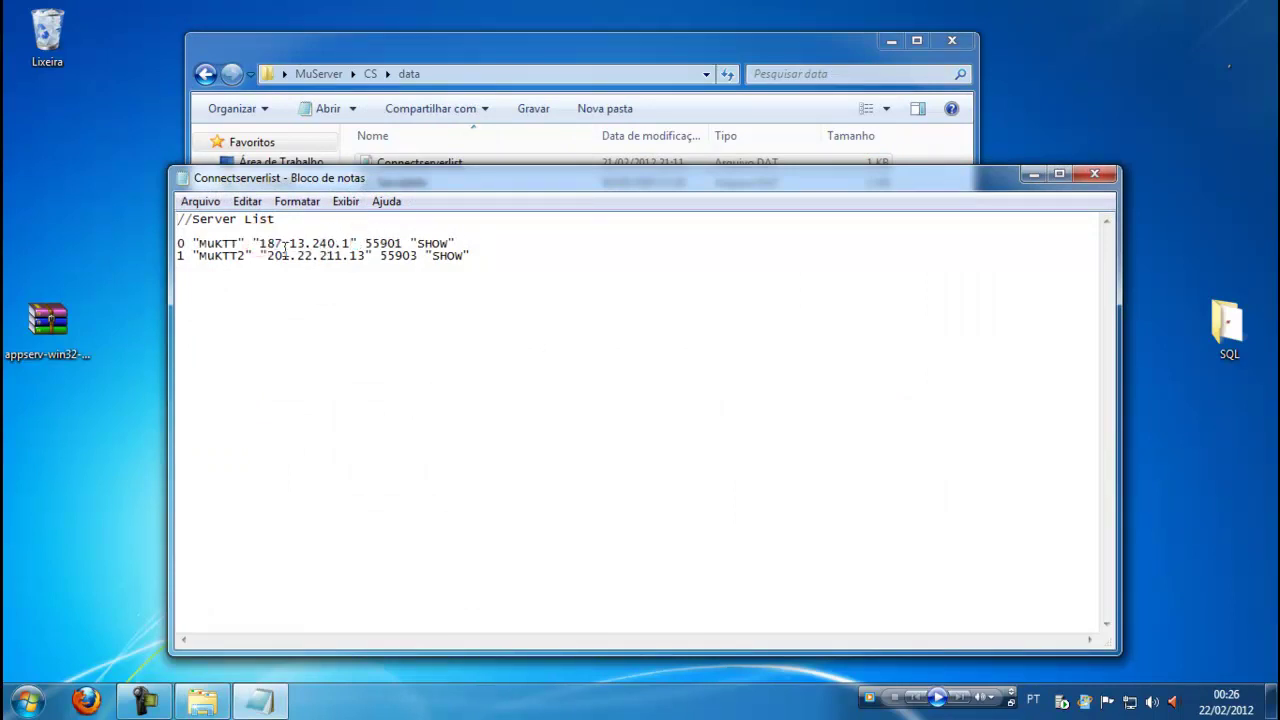
{"action": "left_click_drag", "start_coordinate": [269, 256], "coordinate": [366, 256]}
{"action": "left_click", "coordinate": [340, 256]}
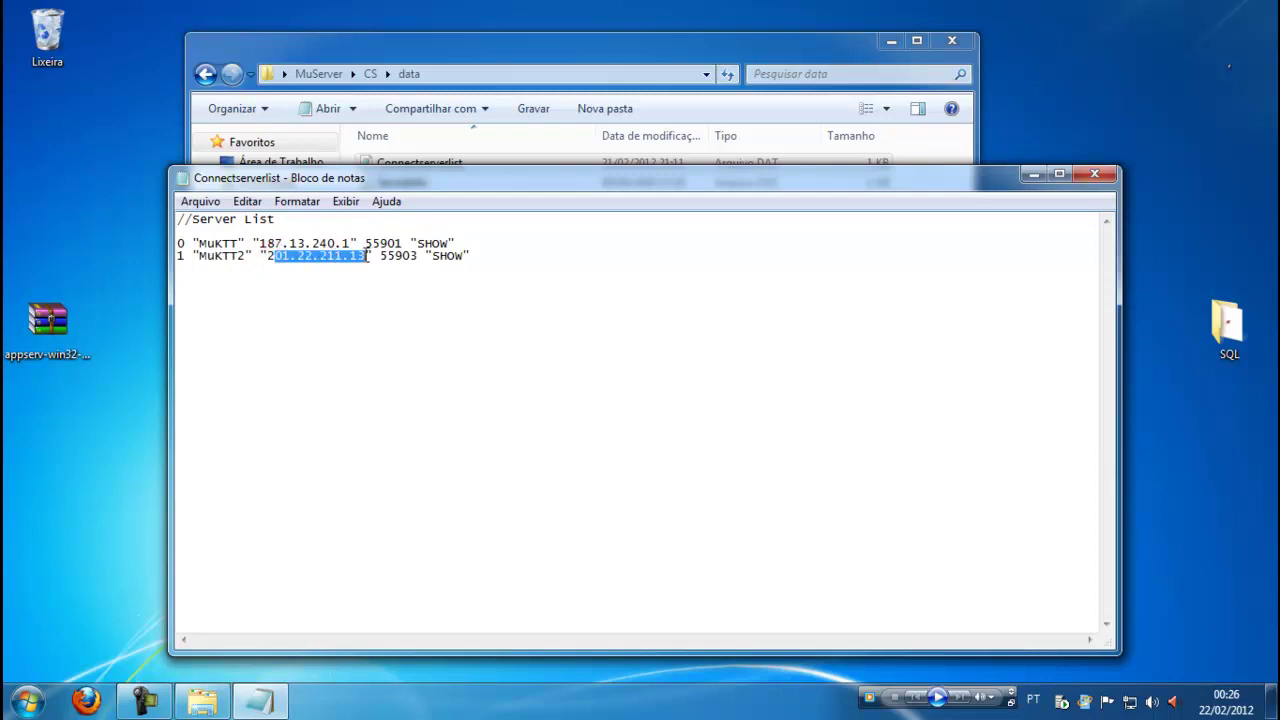
{"action": "key", "text": "BackSpace"}
{"action": "key", "text": "BackSpace"}
{"action": "key", "text": "ctrl+v"}
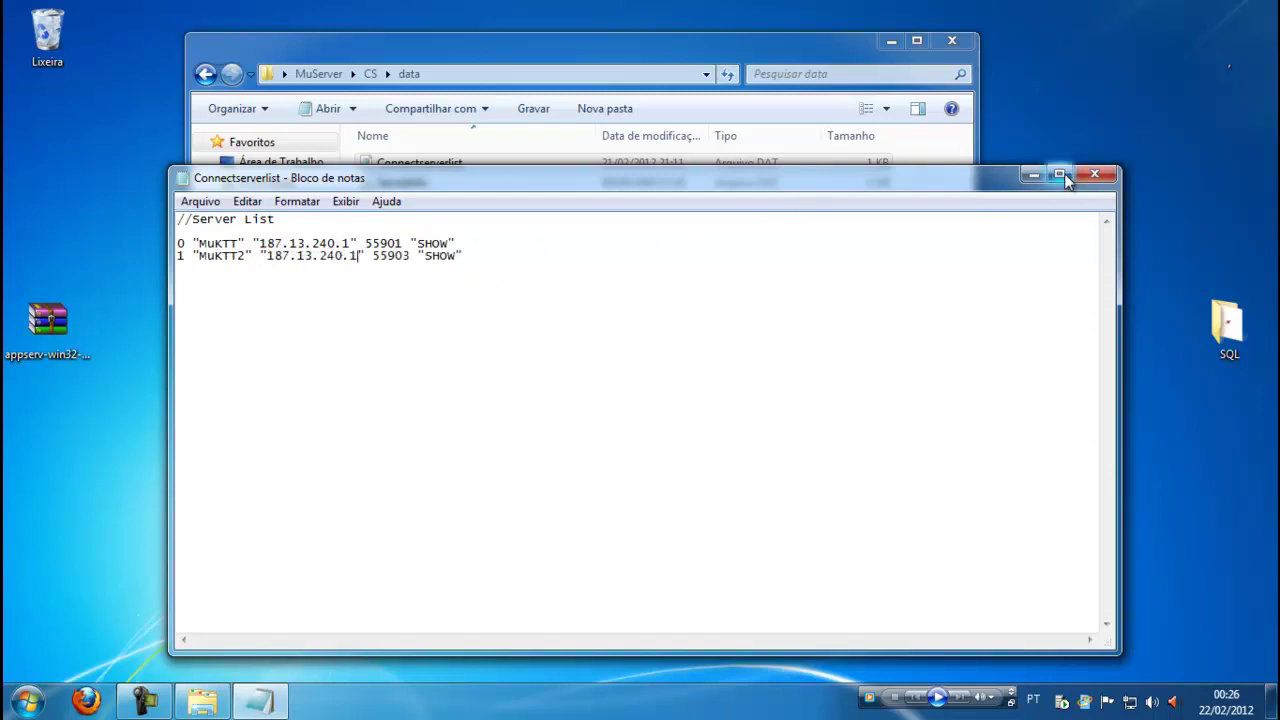
{"action": "left_click", "coordinate": [1092, 175]}
{"action": "key", "text": "Return"}
- Open ServerList in the CS data folder, change both server IPs to 187.13.240.1 and save the file
{"action": "left_click", "coordinate": [428, 186]}
{"action": "double_click", "coordinate": [422, 204]}
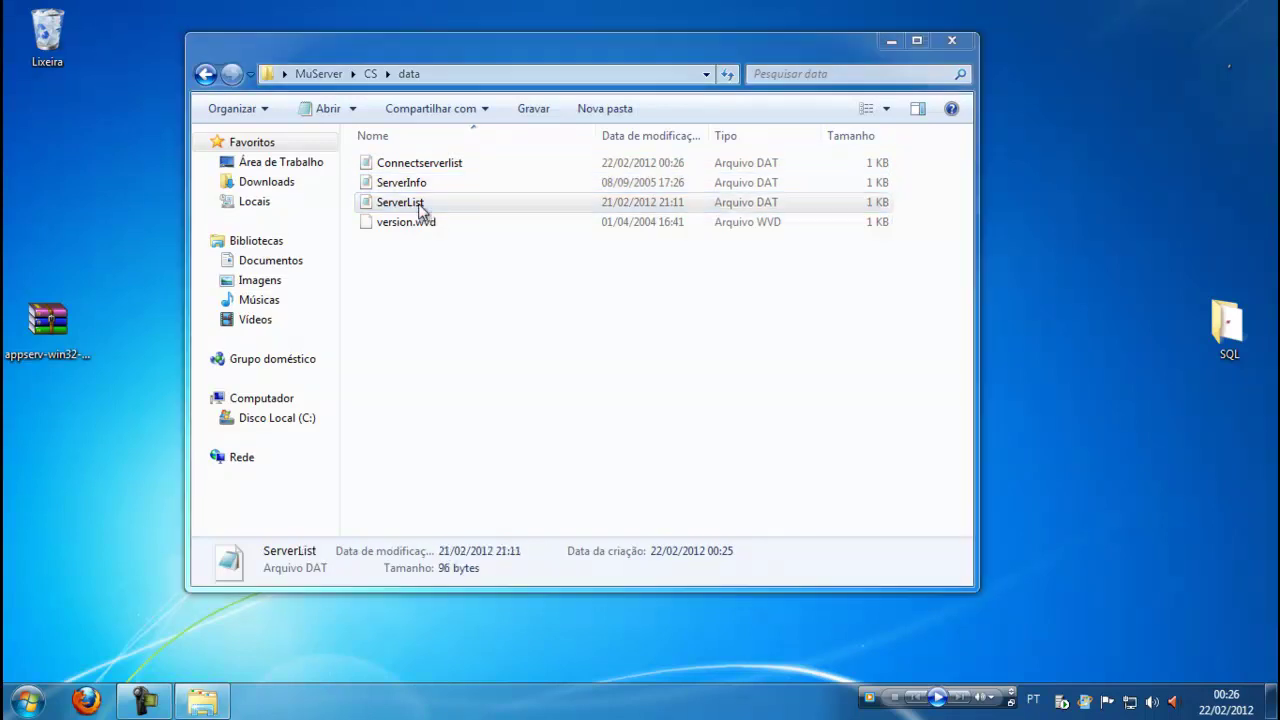
{"action": "double_click", "coordinate": [423, 205]}
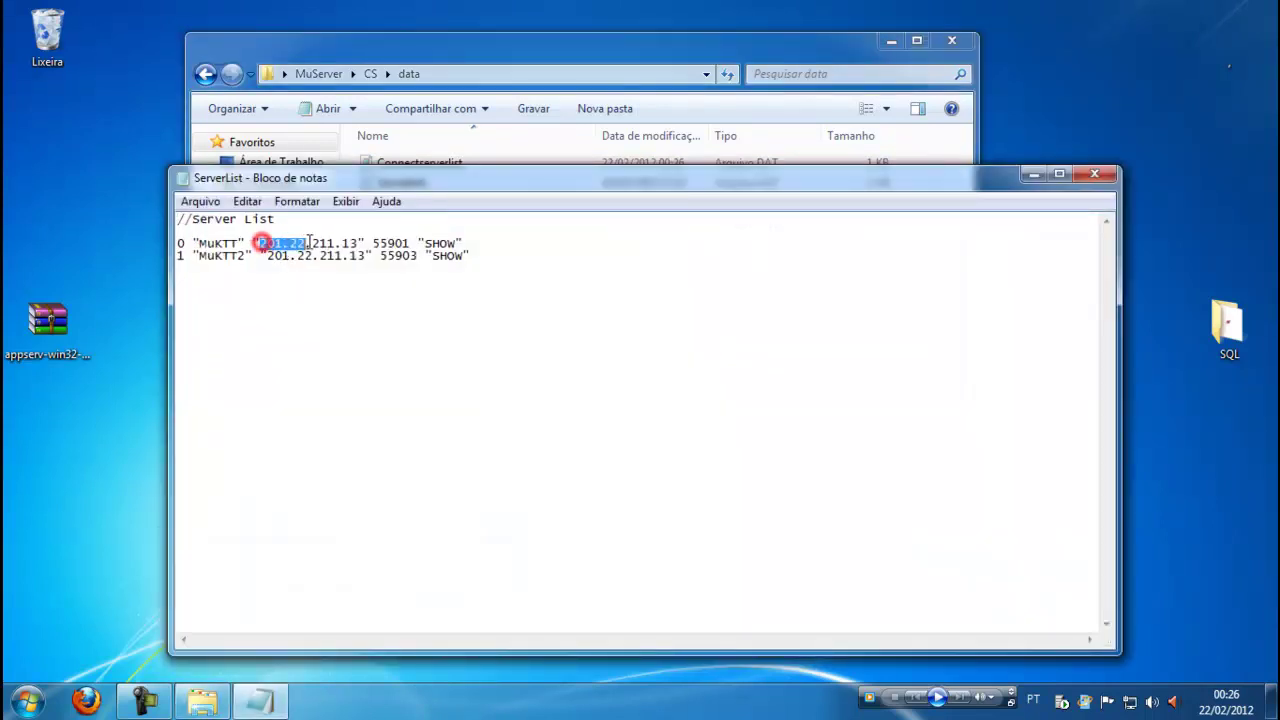
{"action": "left_click_drag", "start_coordinate": [309, 242], "coordinate": [358, 242]}
{"action": "key", "text": "ctrl+v"}
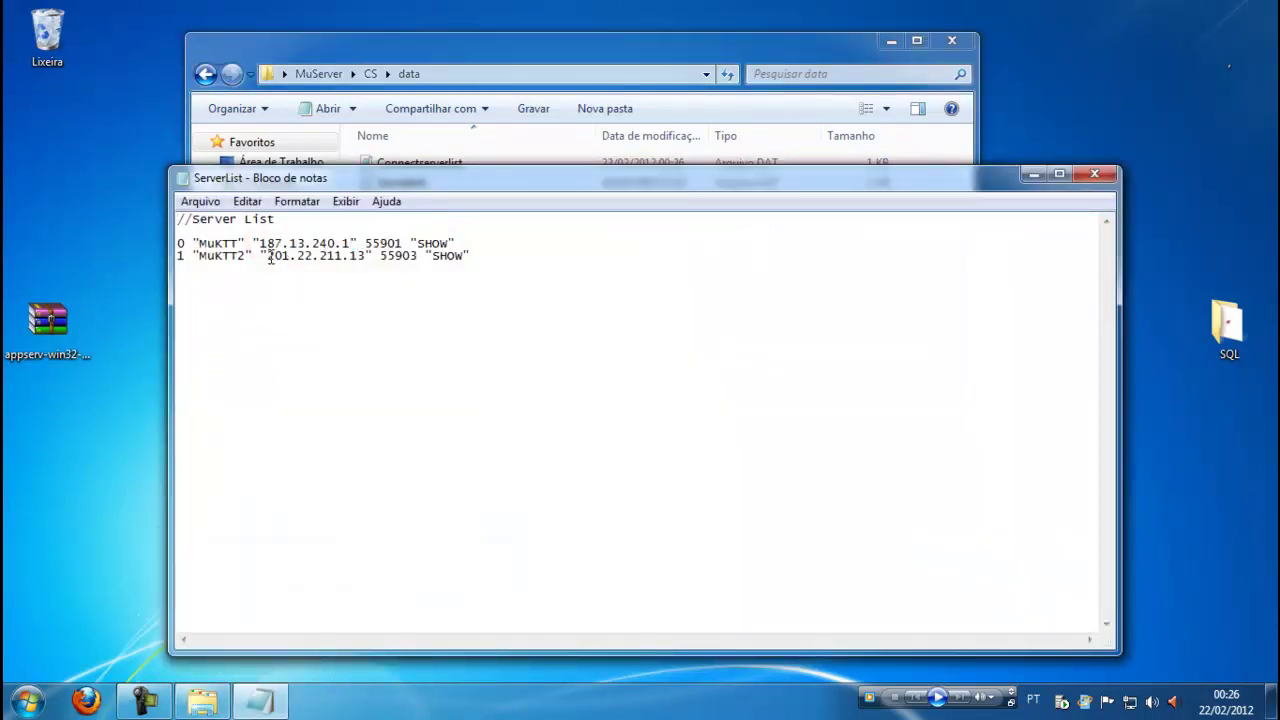
{"action": "left_click_drag", "start_coordinate": [269, 256], "coordinate": [366, 256]}
{"action": "key", "text": "ctrl+v"}
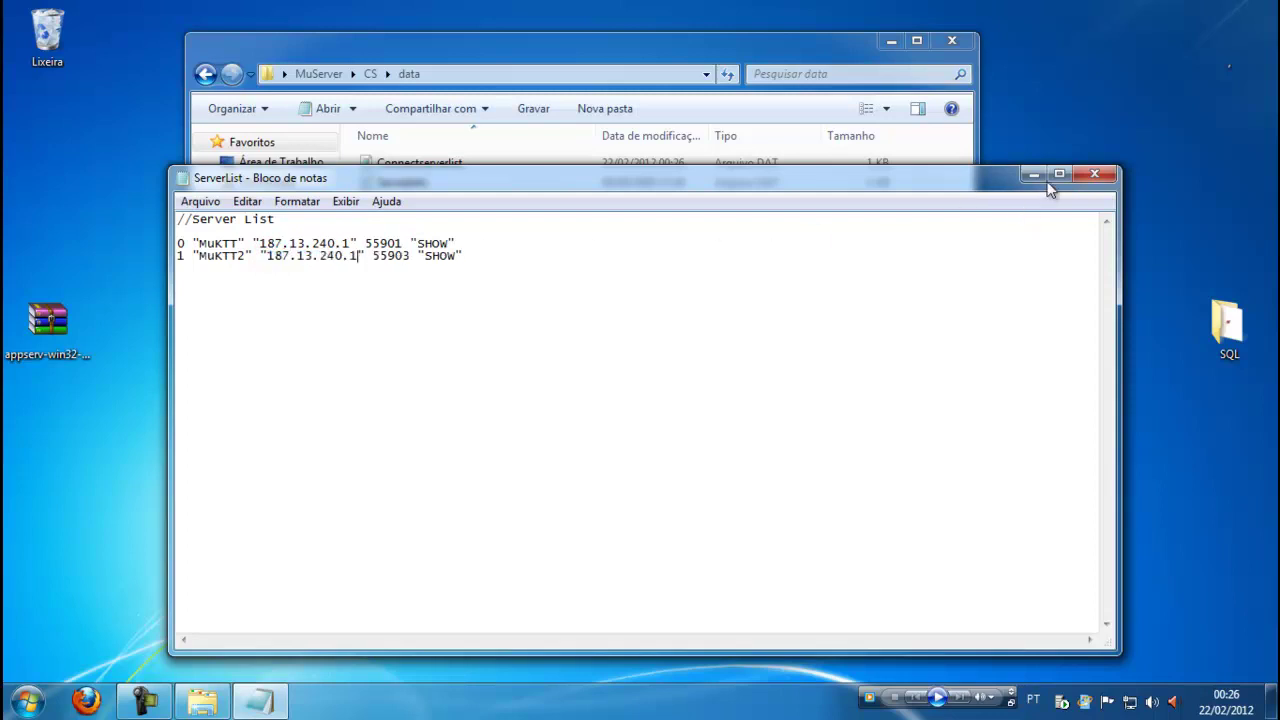
{"action": "left_click", "coordinate": [1085, 177]}
{"action": "key", "text": "Return"}
- Open the commonserver file in MuServer's Data folder and check which language code the Language line uses
{"action": "key", "text": "BackSpace"}
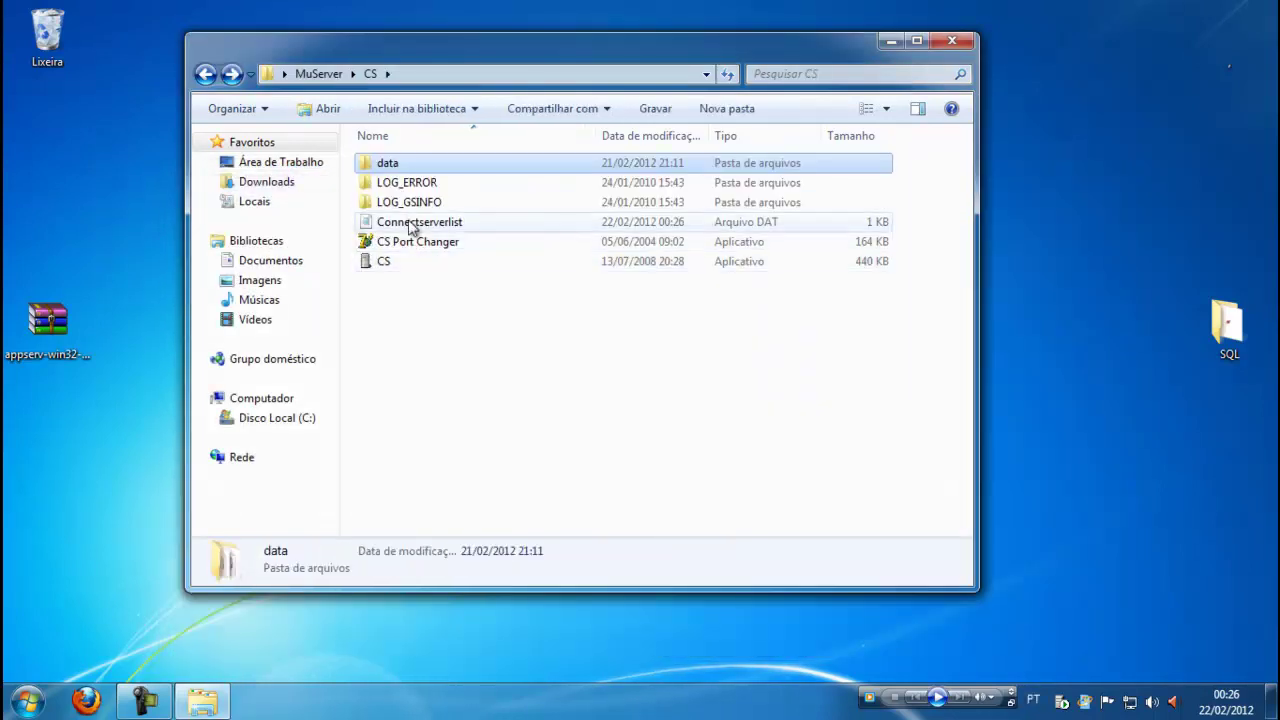
{"action": "key", "text": "BackSpace"}
{"action": "key", "text": "Down"}
{"action": "key", "text": "Return"}
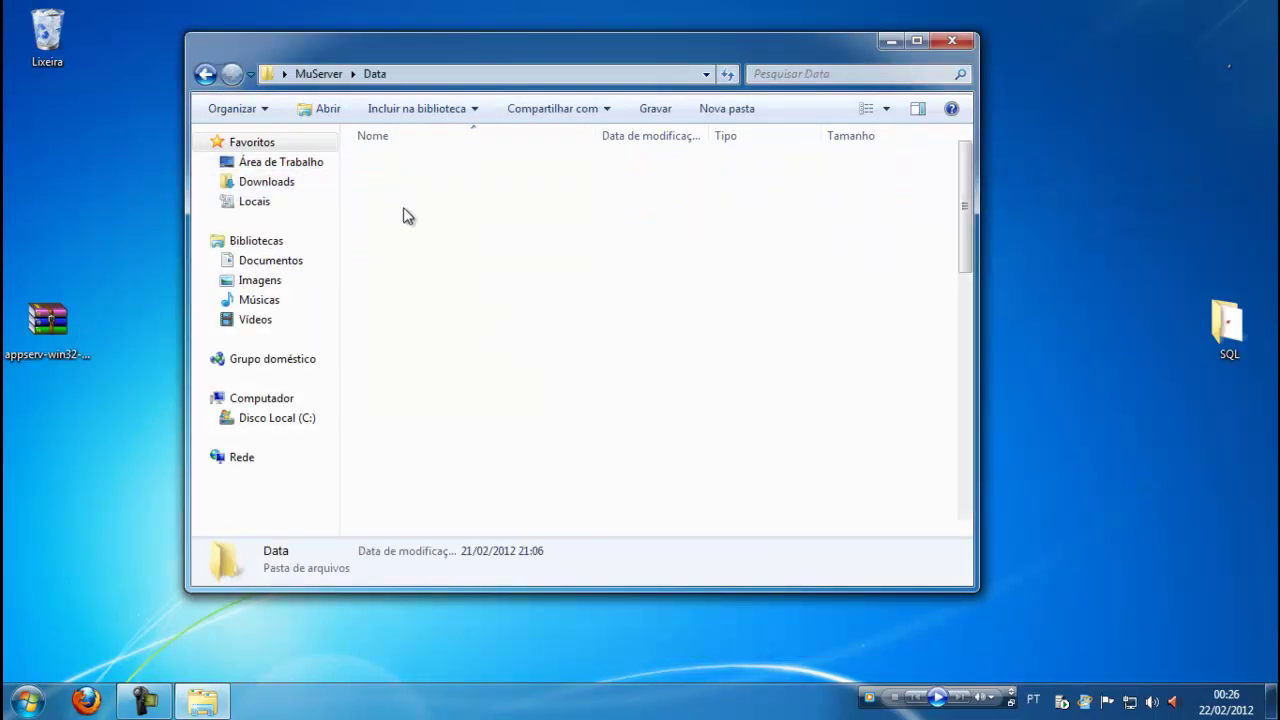
{"action": "double_click", "coordinate": [405, 165]}
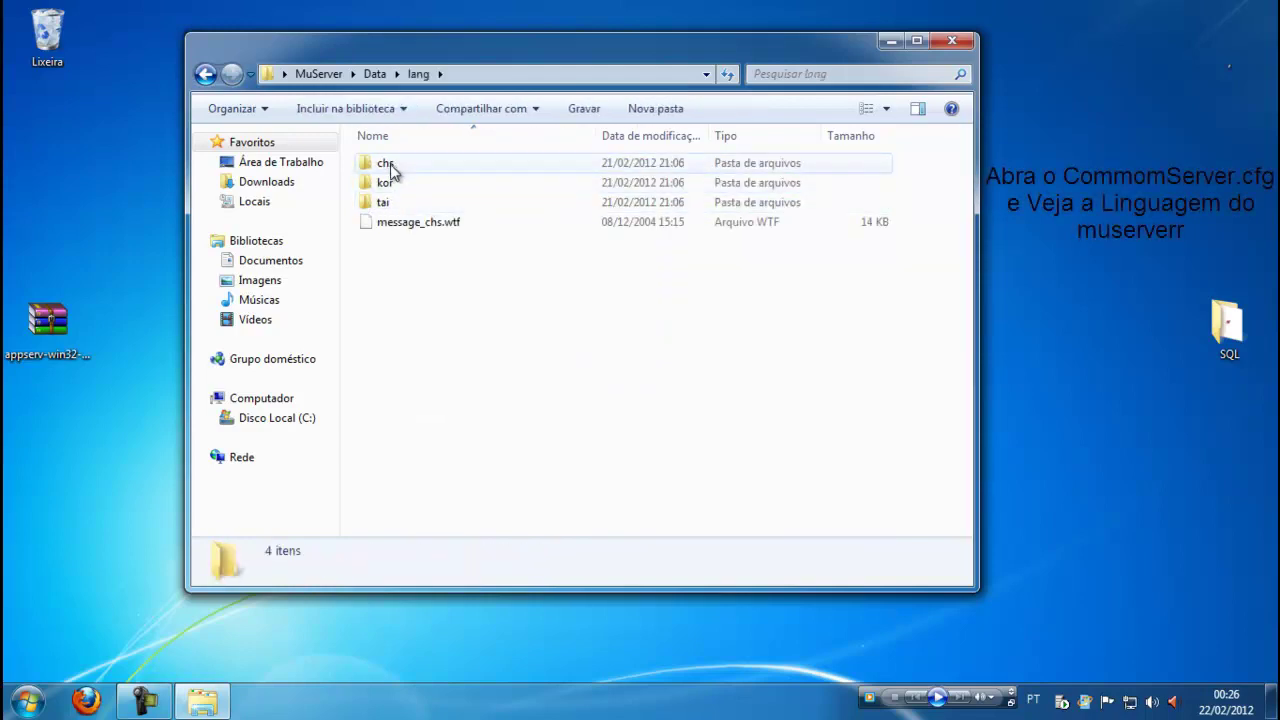
{"action": "key", "text": "BackSpace"}
{"action": "left_click", "coordinate": [425, 242]}
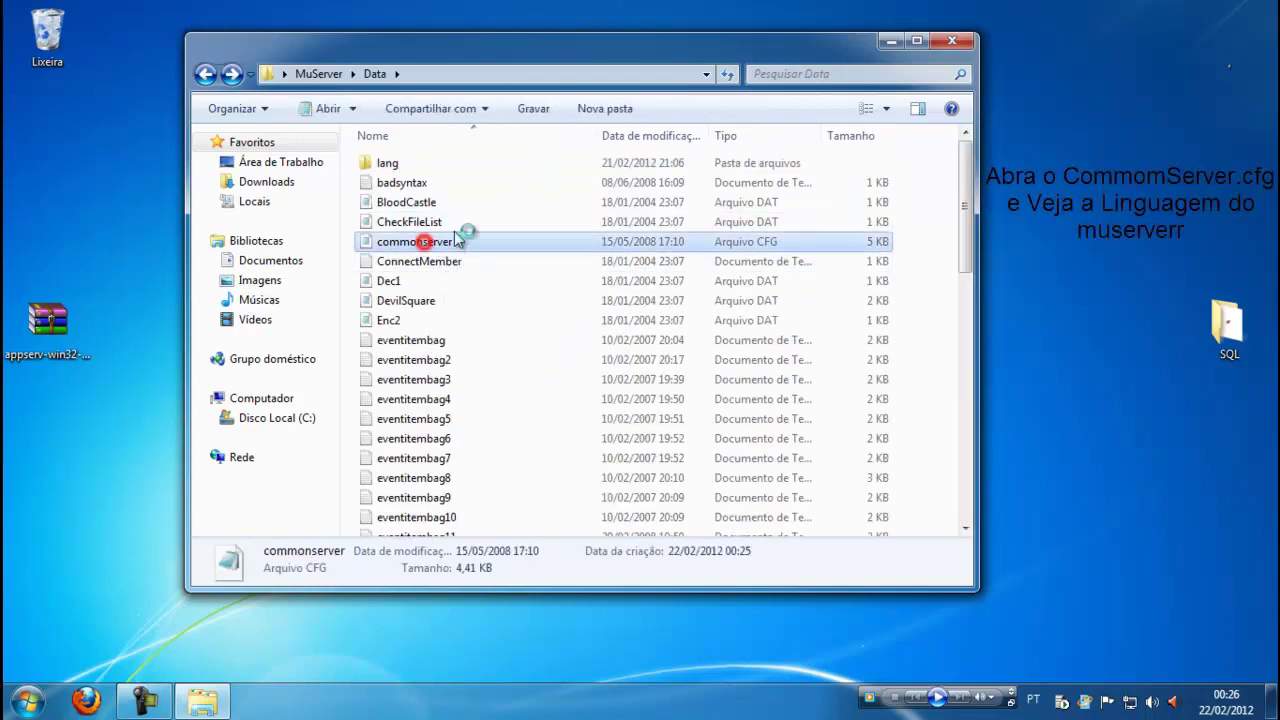
{"action": "double_click", "coordinate": [455, 241]}
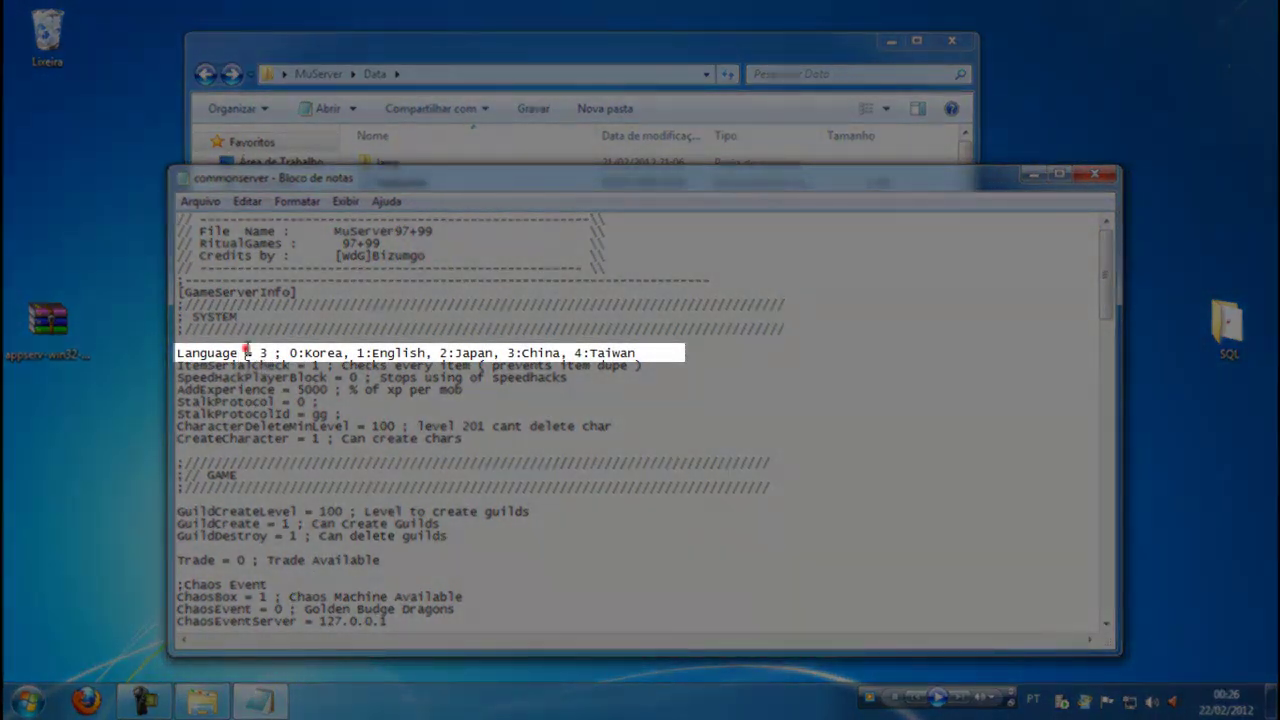
{"action": "left_click_drag", "start_coordinate": [245, 350], "coordinate": [272, 353]}
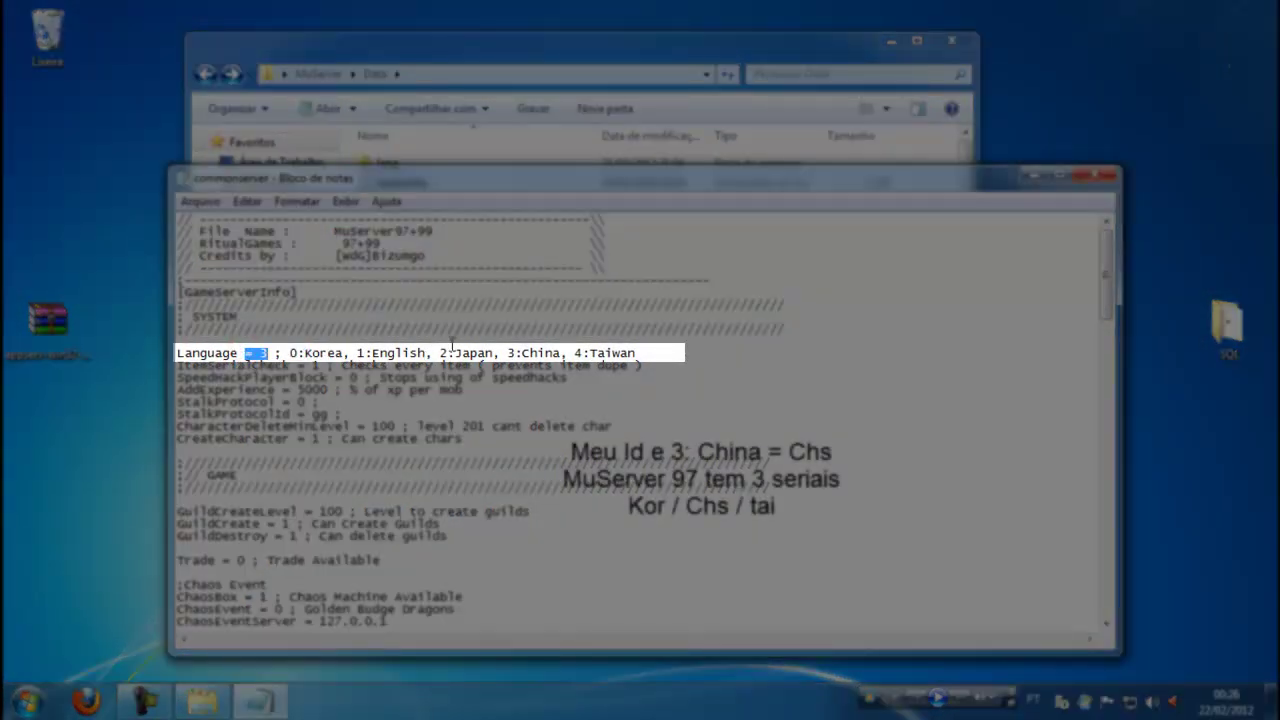
{"action": "left_click_drag", "start_coordinate": [530, 353], "coordinate": [559, 353]}
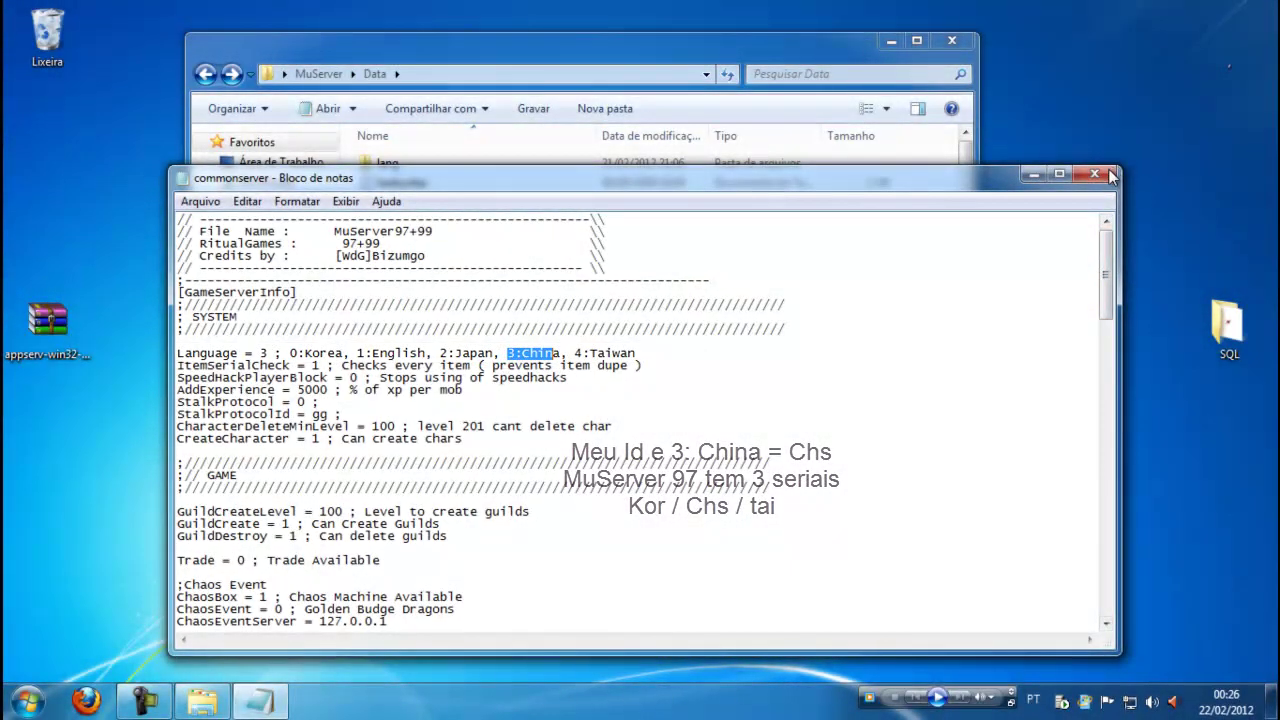
{"action": "left_click", "coordinate": [1108, 170]}
- Open commonloc in the lang\chs folder, set the ConnectServerInfo IP to 187.13.240.1 and close the file
{"action": "double_click", "coordinate": [401, 164]}
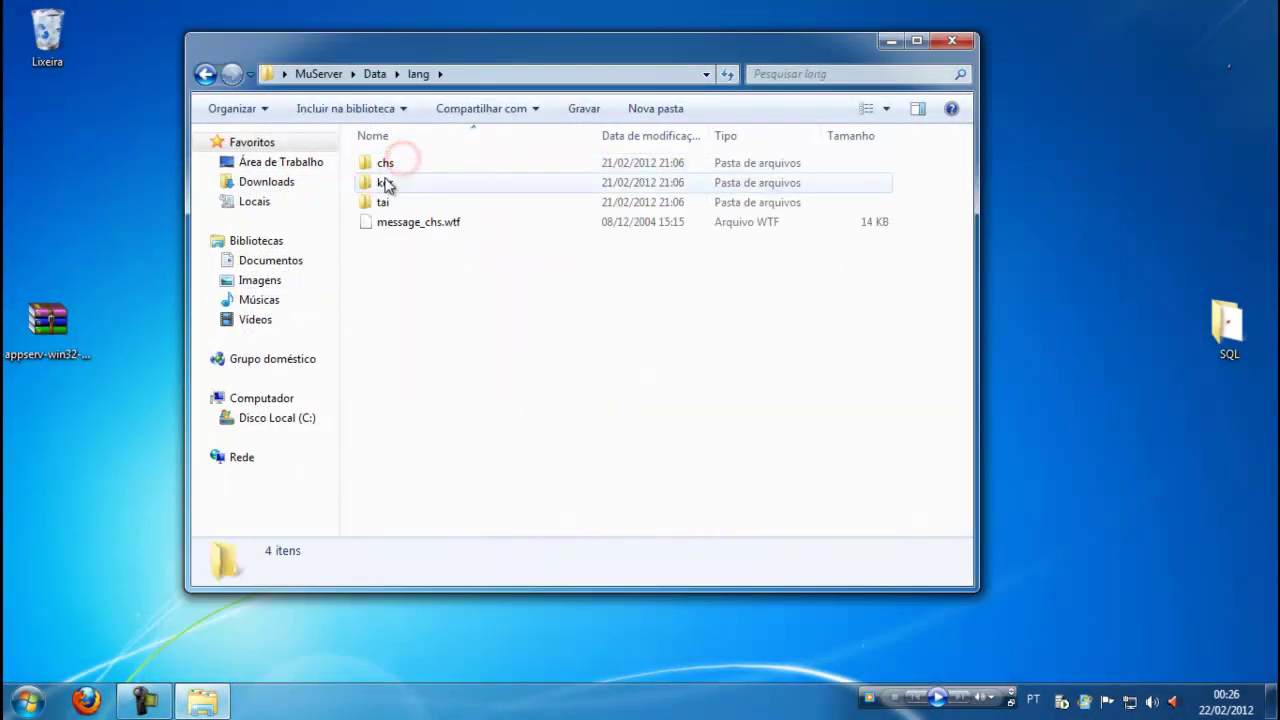
{"action": "double_click", "coordinate": [405, 165]}
{"action": "double_click", "coordinate": [410, 182]}
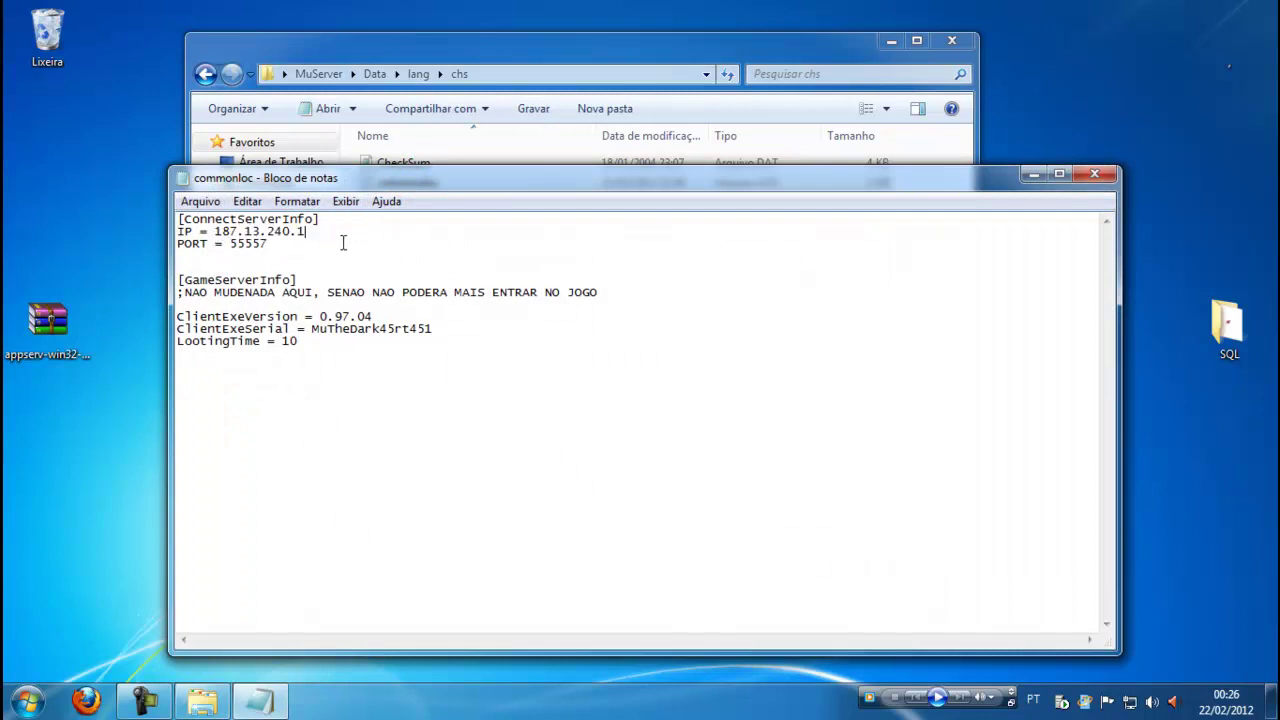
{"action": "left_click", "coordinate": [1100, 175]}
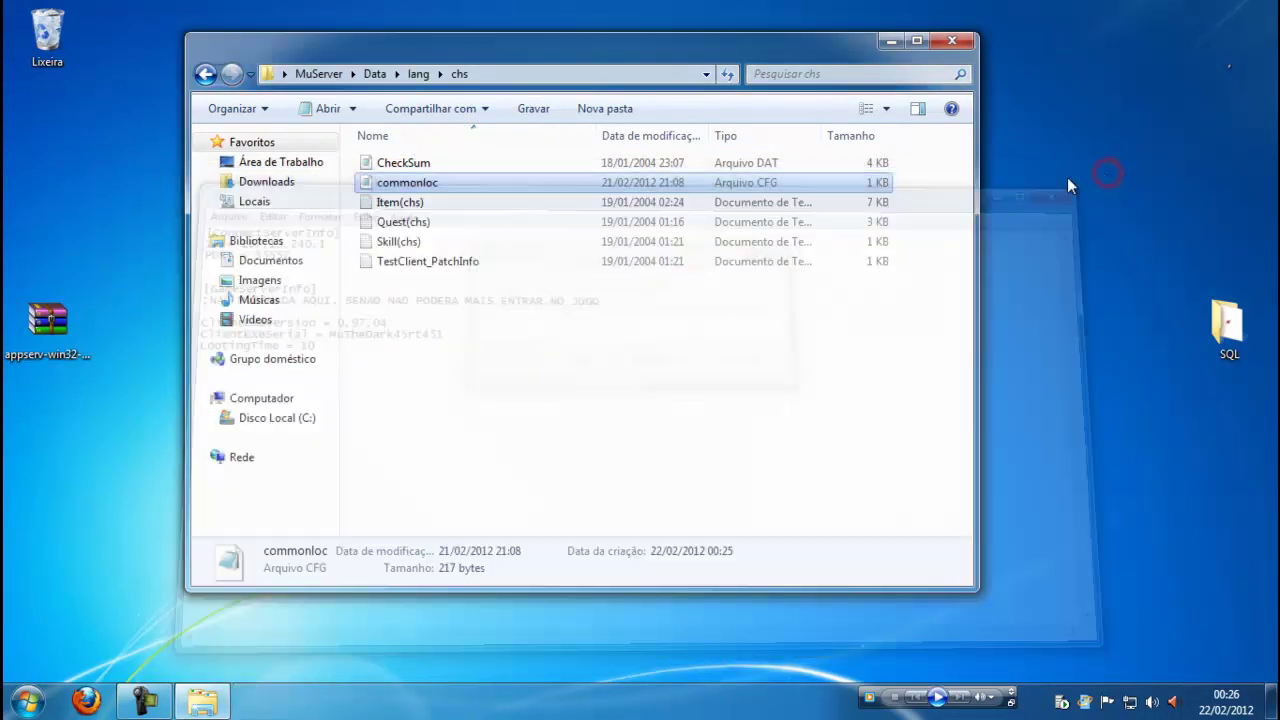
- Open the IpList file in MuServer's Data folder and replace its IP address with the copied one
{"action": "key", "text": "BackSpace"}
{"action": "key", "text": "BackSpace"}
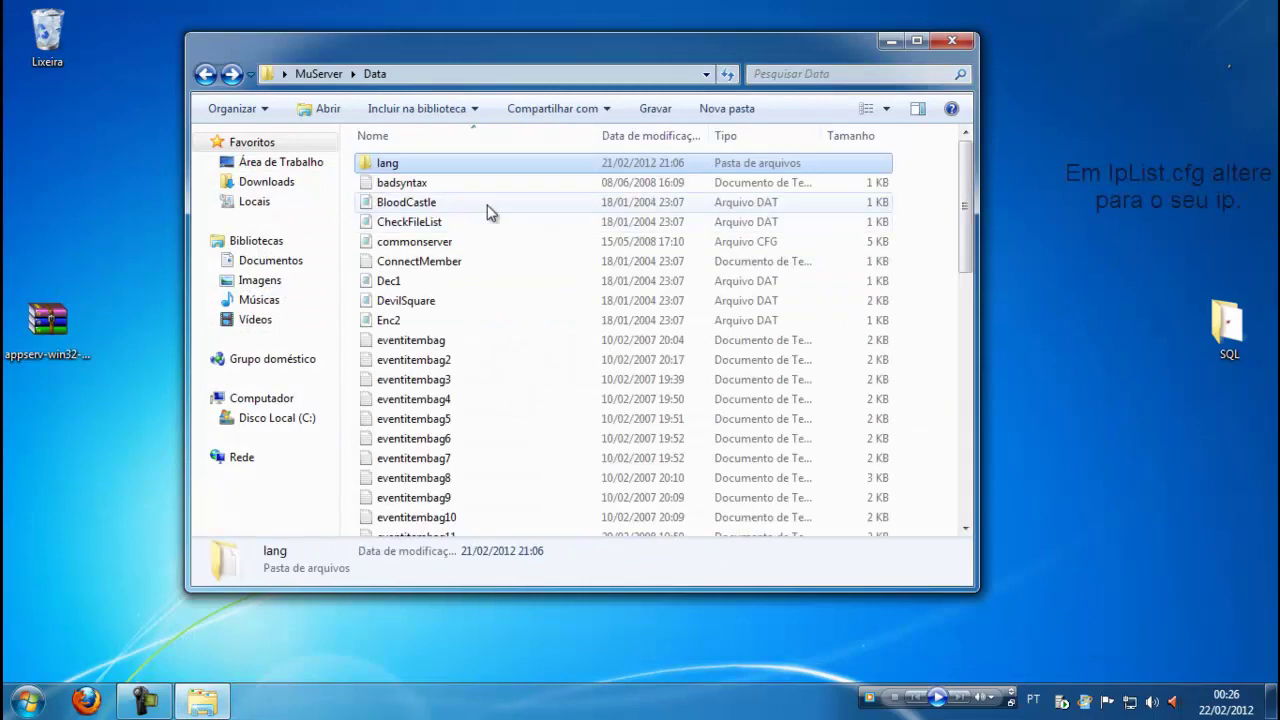
{"action": "scroll", "coordinate": [397, 280], "scroll_direction": "down", "scroll_amount": 3}
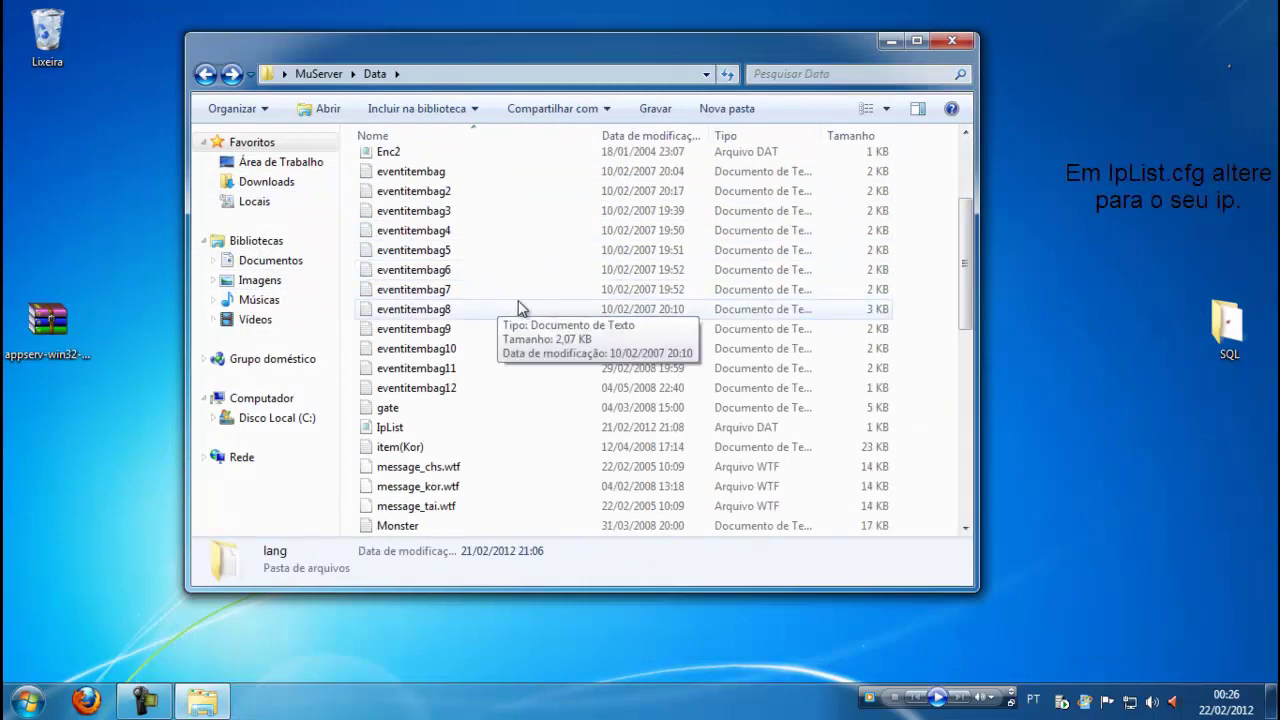
{"action": "left_click", "coordinate": [410, 428]}
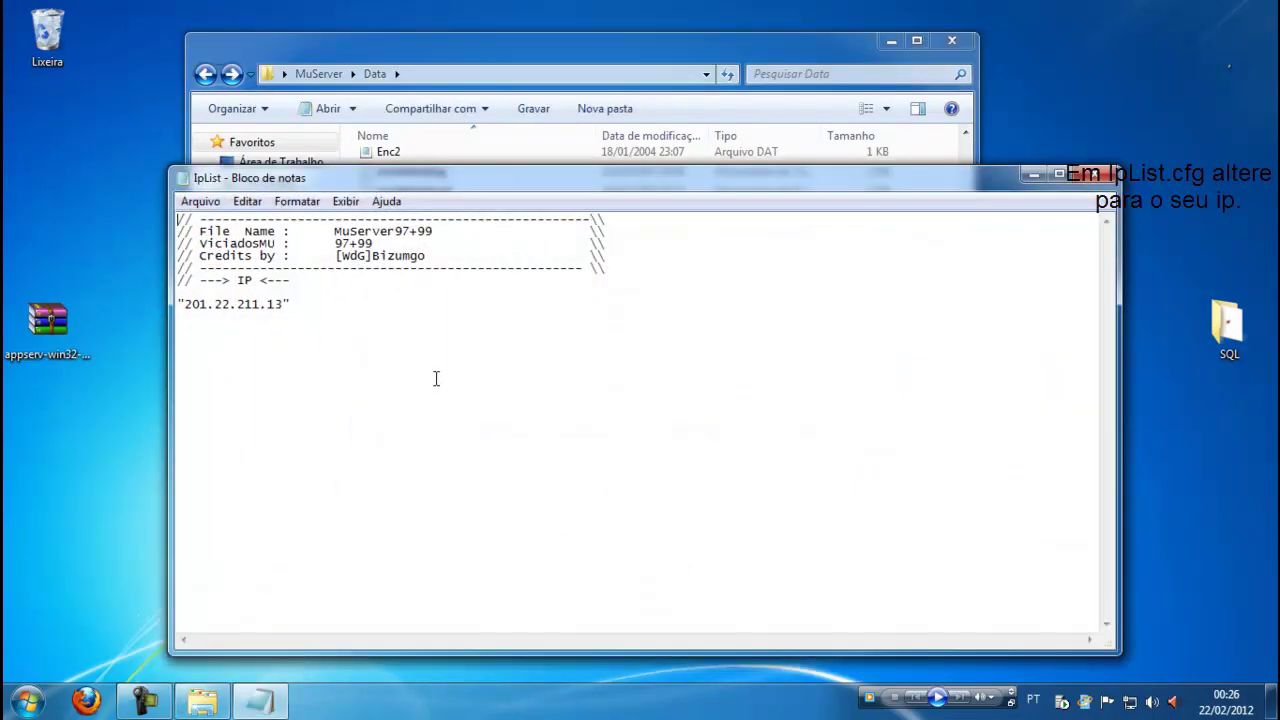
{"action": "left_click_drag", "start_coordinate": [187, 304], "coordinate": [192, 304]}
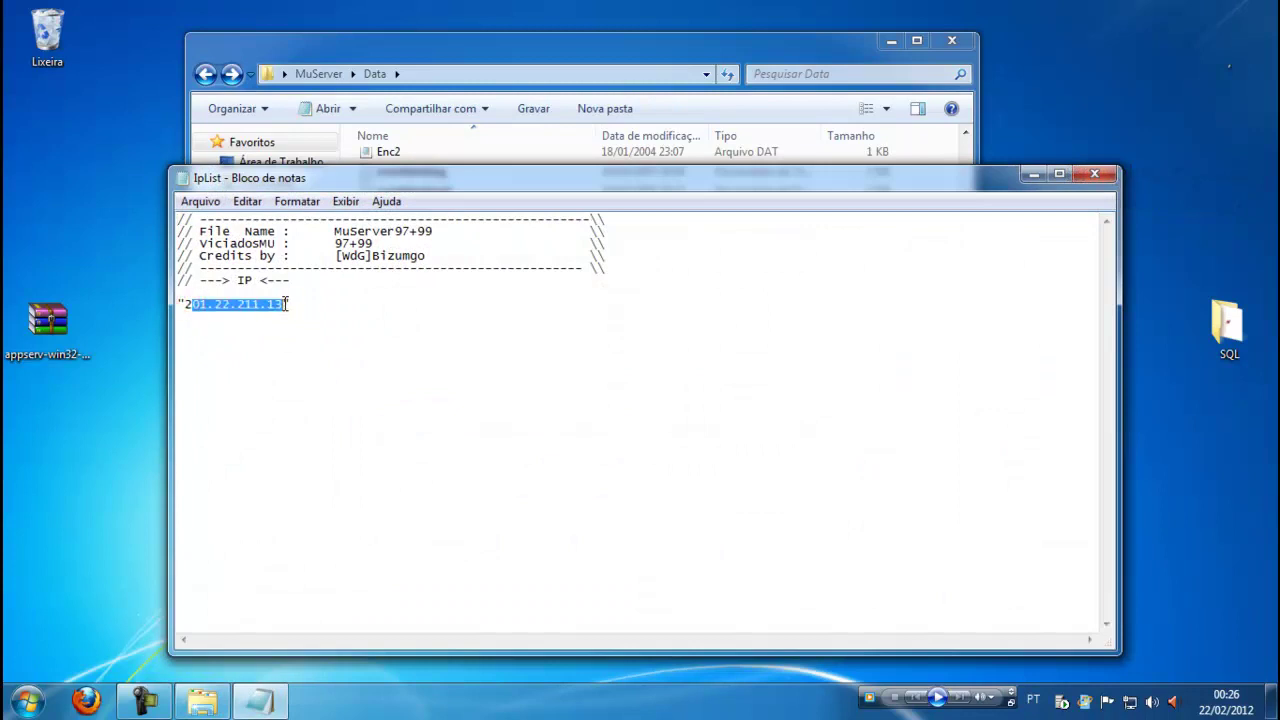
{"action": "left_click", "coordinate": [1110, 177]}
- Open the ServerInfo file in MuServer's Data folder, set ServerName to "Seumu.." and save the file
{"action": "scroll", "coordinate": [500, 460], "scroll_direction": "down", "scroll_amount": 5}
{"action": "left_click", "coordinate": [417, 296]}
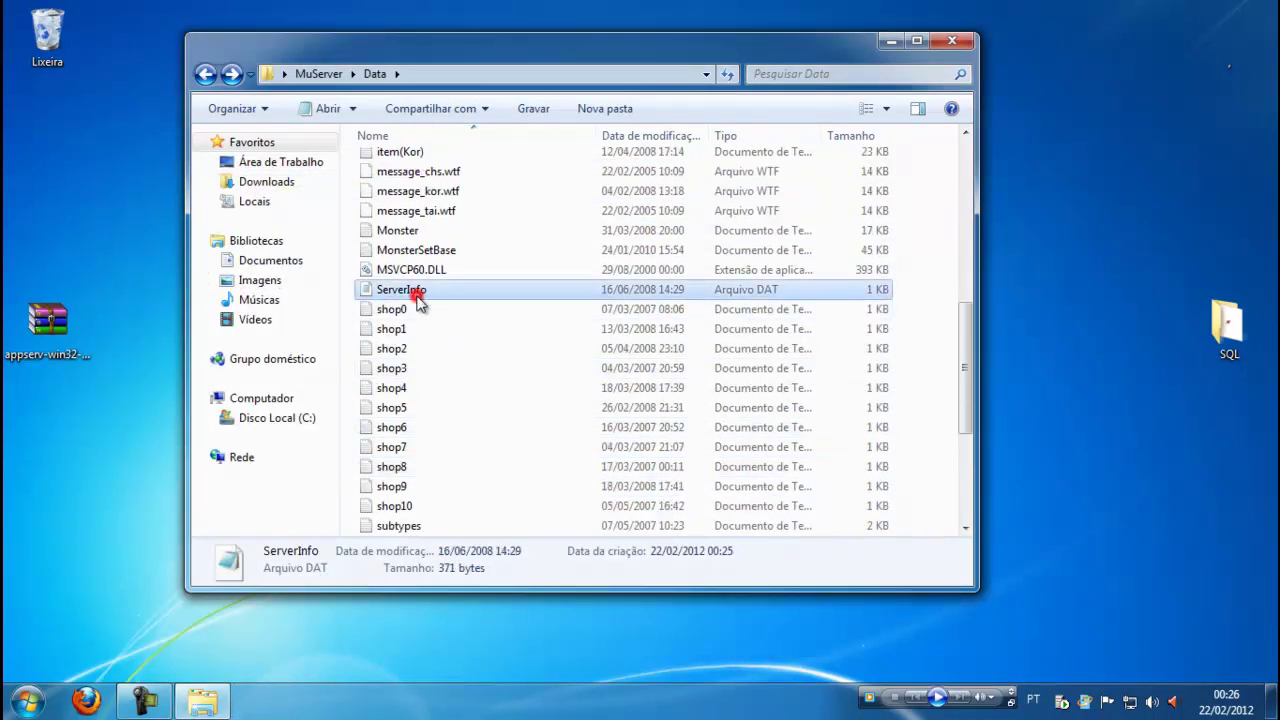
{"action": "double_click", "coordinate": [417, 296]}
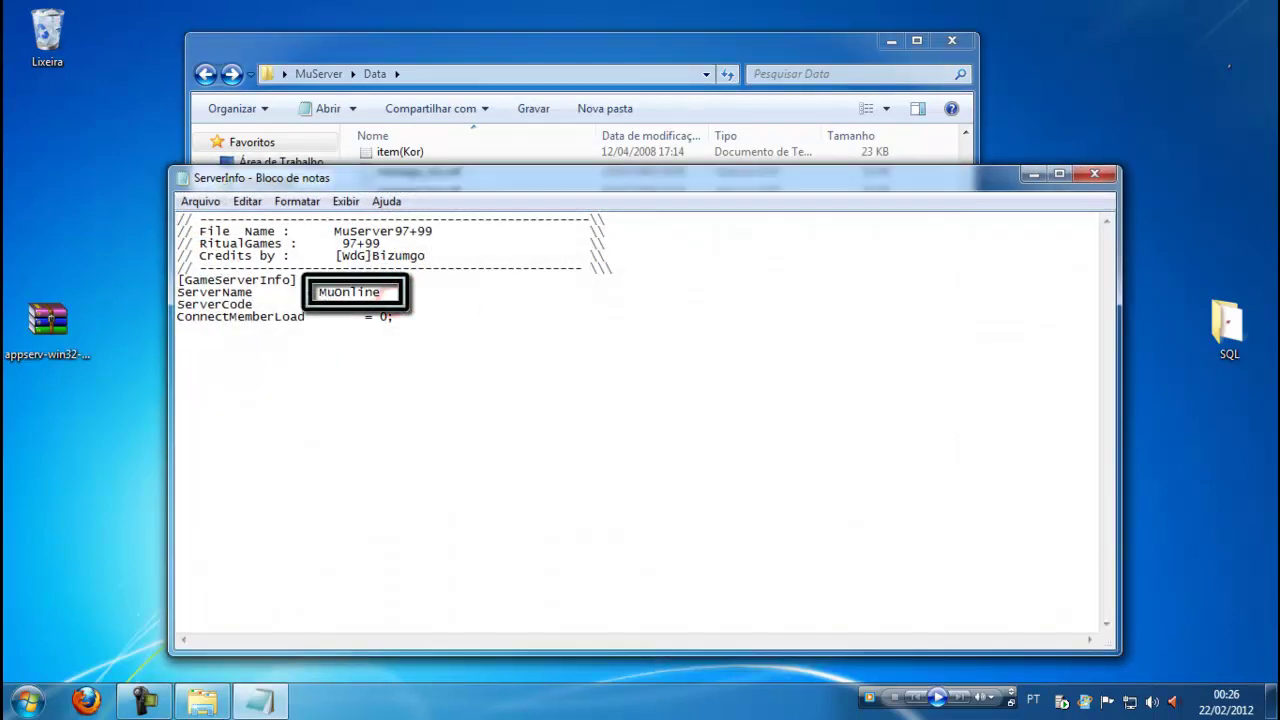
{"action": "left_click_drag", "start_coordinate": [383, 292], "coordinate": [321, 292]}
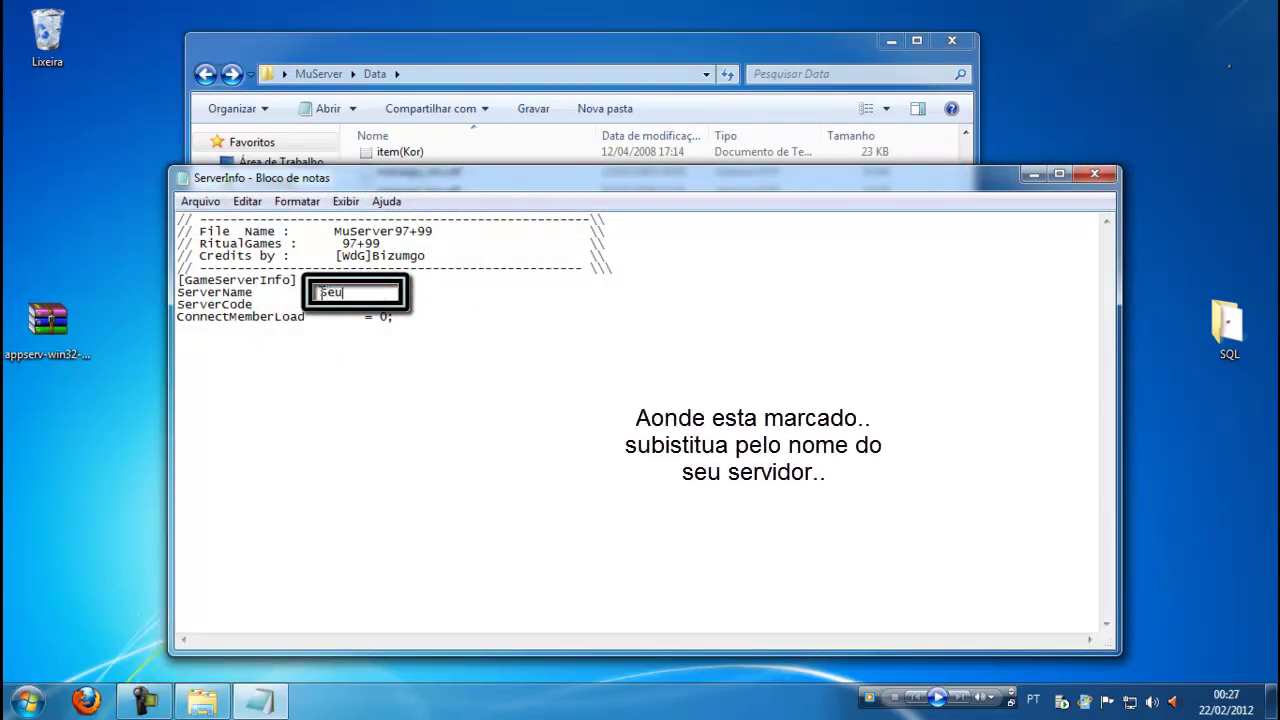
{"action": "key", "text": "alt+F4"}
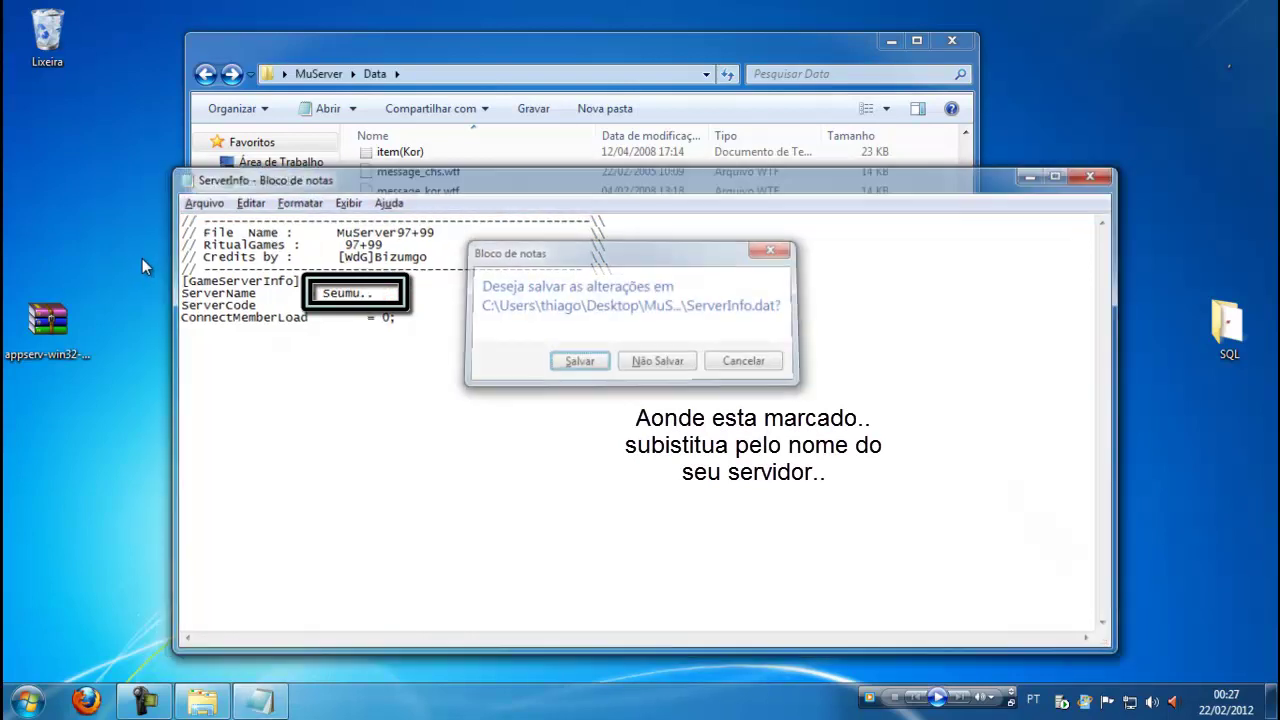
{"action": "key", "text": "Return"}
{"action": "scroll", "coordinate": [520, 355], "scroll_direction": "down", "scroll_amount": 4}
{"action": "scroll", "coordinate": [526, 370], "scroll_direction": "up", "scroll_amount": 5}
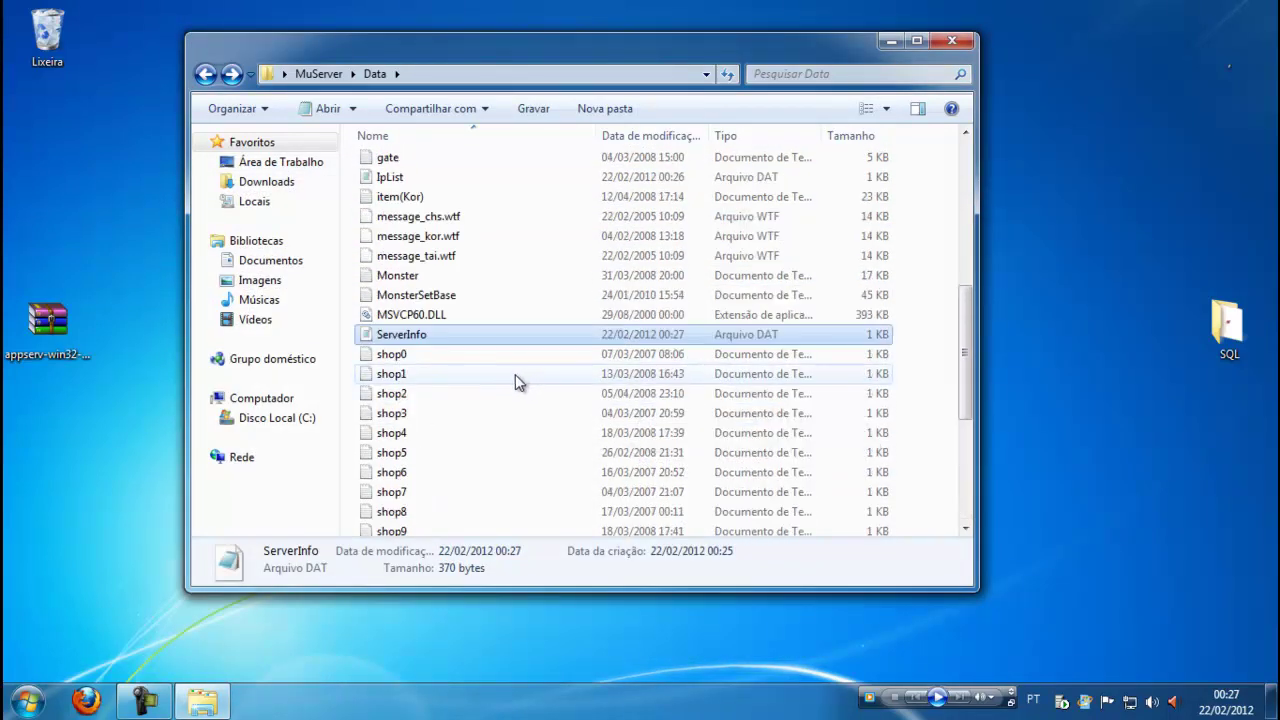
- Return to the MuServer folder, open the StartUp configuration file and locate the IP addresses under [parametrs]
{"action": "key", "text": "BackSpace"}
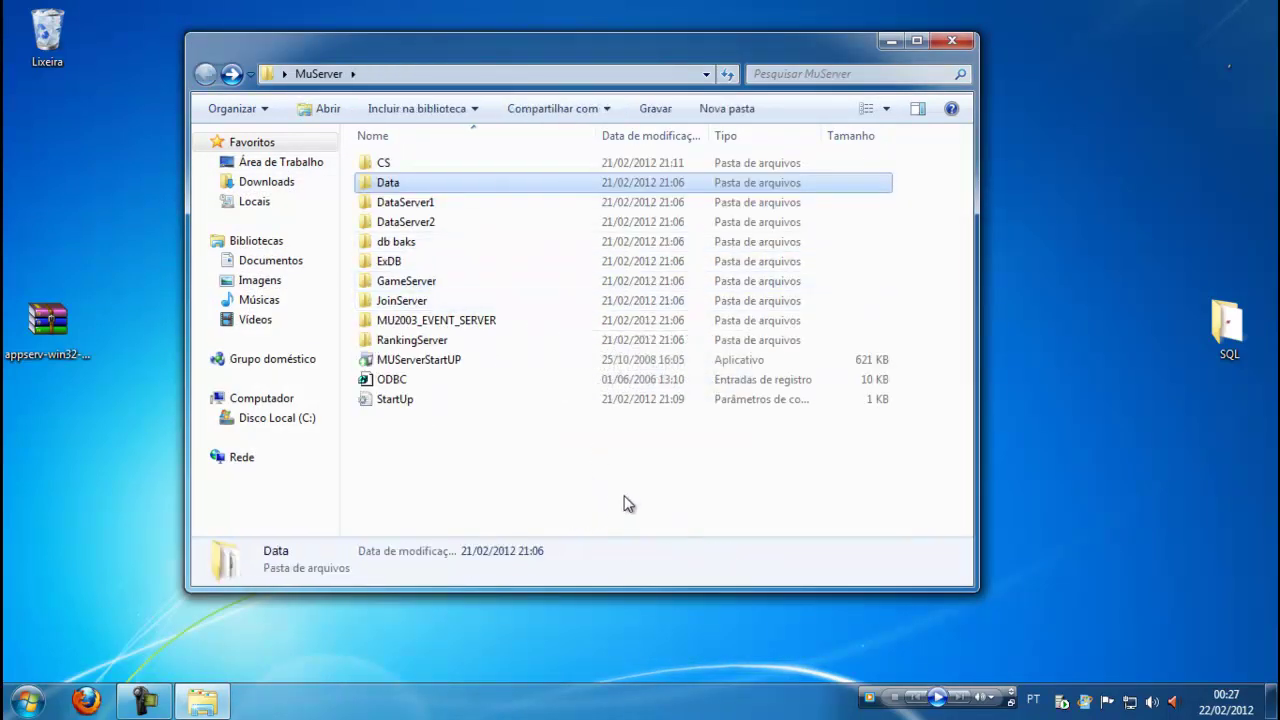
{"action": "left_click", "coordinate": [618, 505]}
{"action": "double_click", "coordinate": [410, 400]}
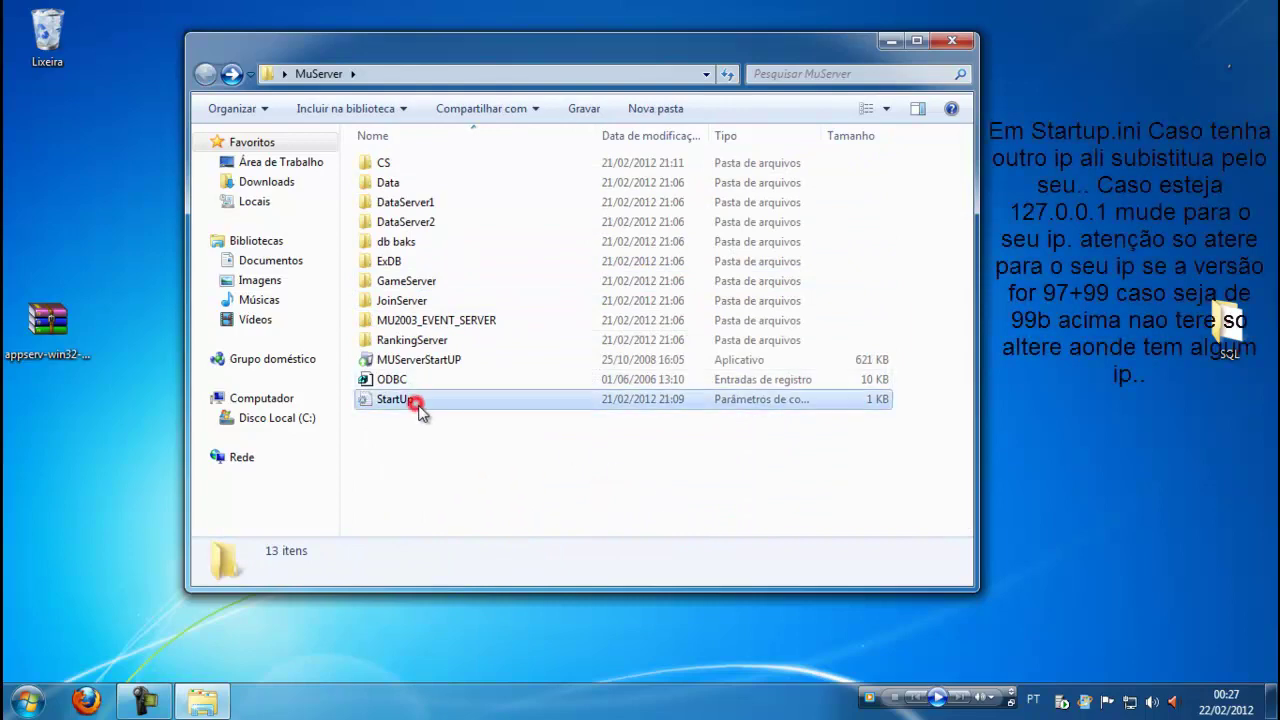
{"action": "scroll", "coordinate": [396, 478], "scroll_direction": "down", "scroll_amount": 1}
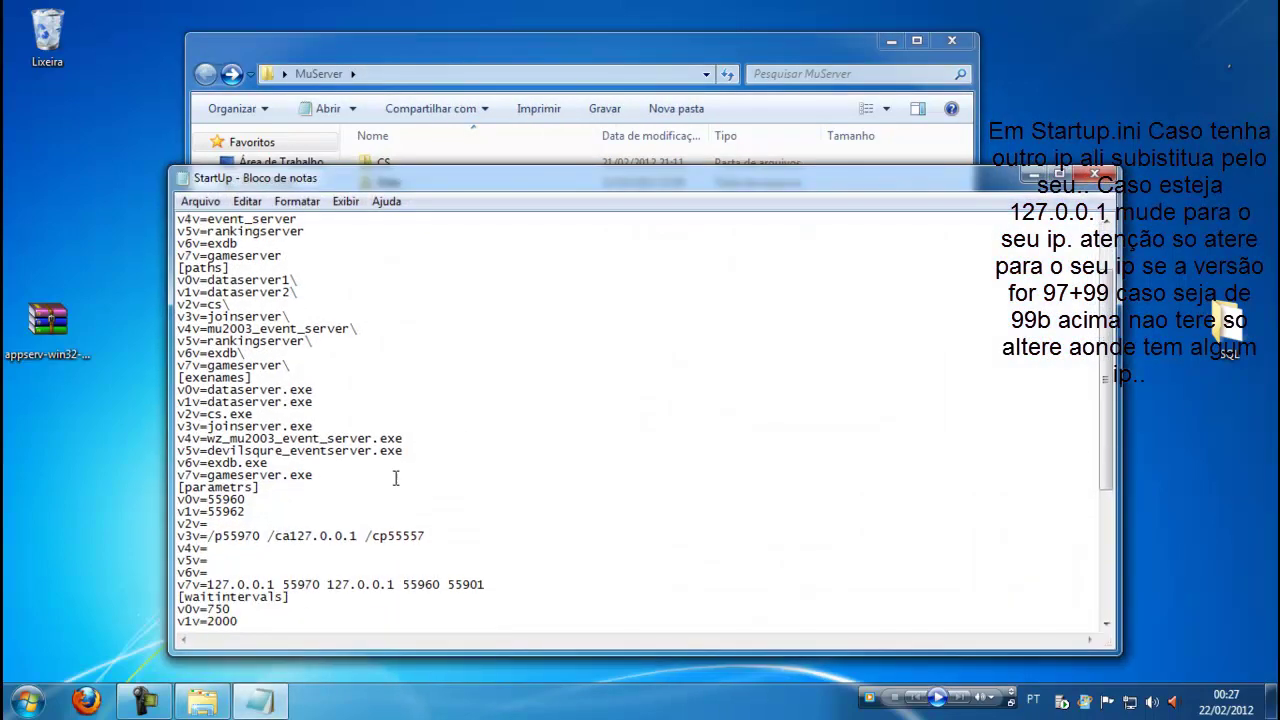
{"action": "scroll", "coordinate": [380, 550], "scroll_direction": "down", "scroll_amount": 3}
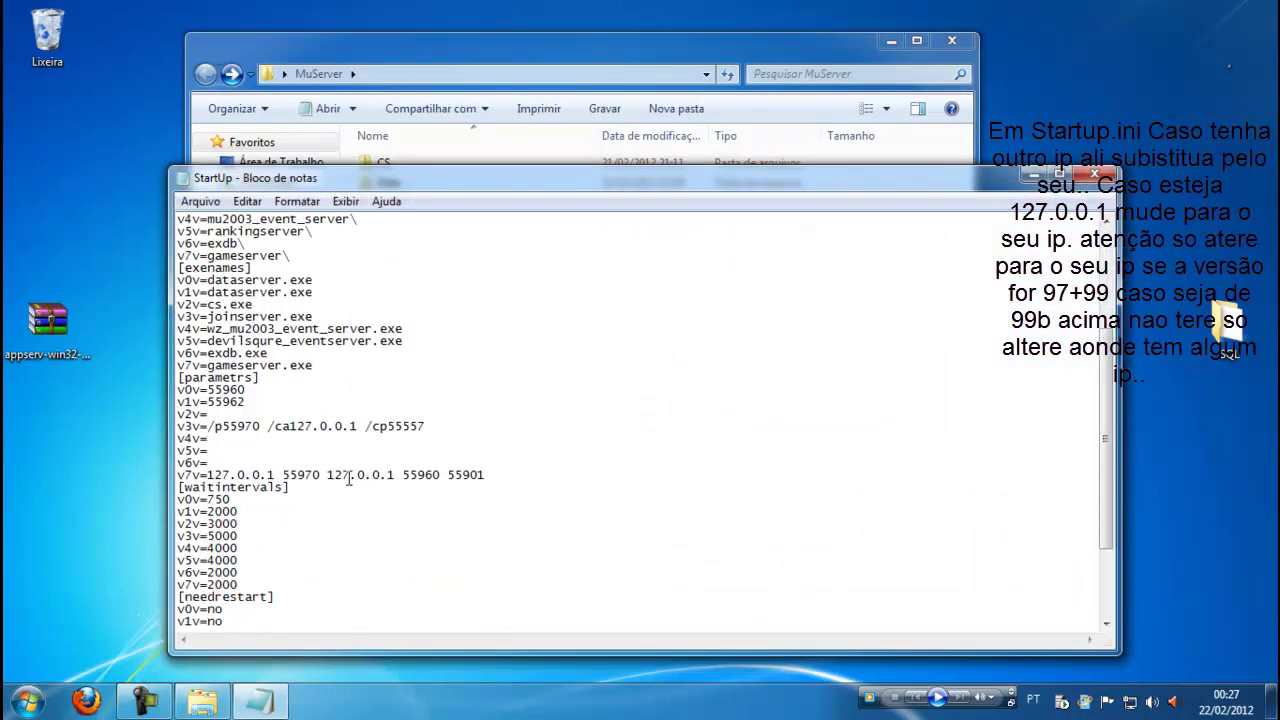
- Replace every 127.0.0.1 with 187.13.240.1 in the StartUp file and save it
{"action": "left_click", "coordinate": [553, 442]}
{"action": "key", "text": "ctrl+h"}
{"action": "type", "text": "127.0.0.1"}
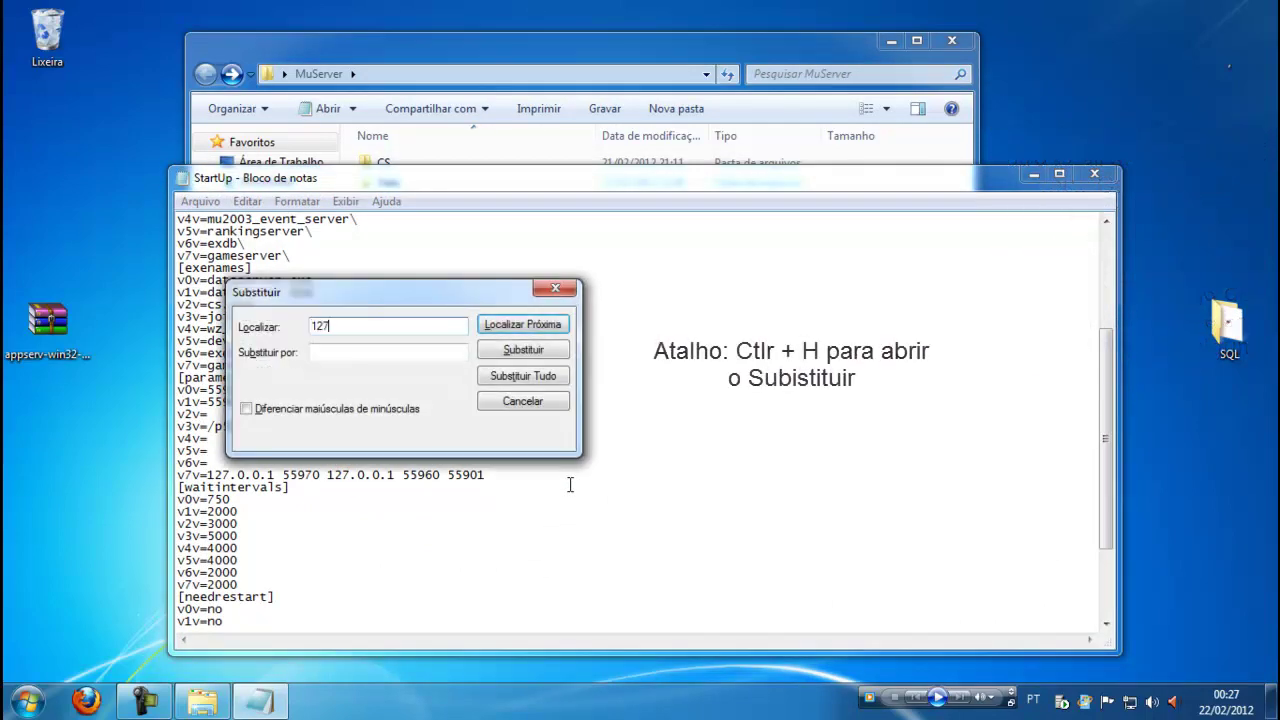
{"action": "left_click", "coordinate": [522, 375]}
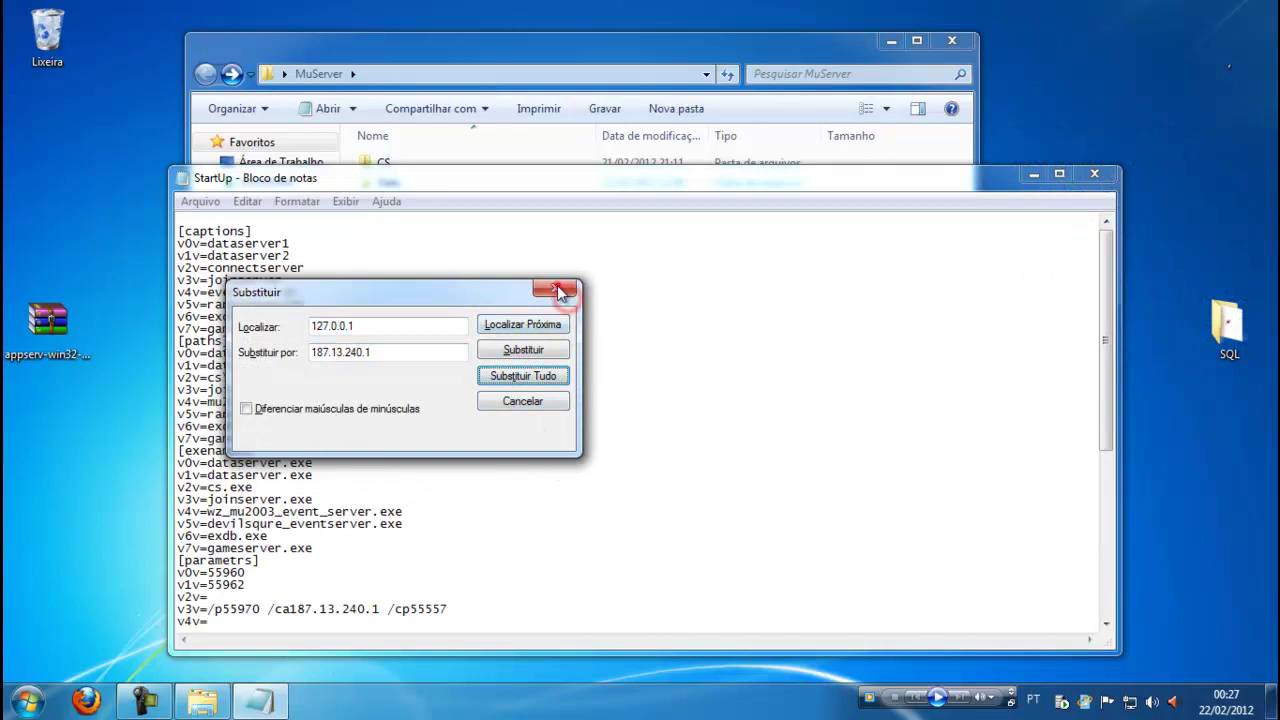
{"action": "left_click", "coordinate": [558, 290]}
{"action": "scroll", "coordinate": [467, 343], "scroll_direction": "down", "scroll_amount": 5}
{"action": "scroll", "coordinate": [467, 343], "scroll_direction": "down", "scroll_amount": 4}
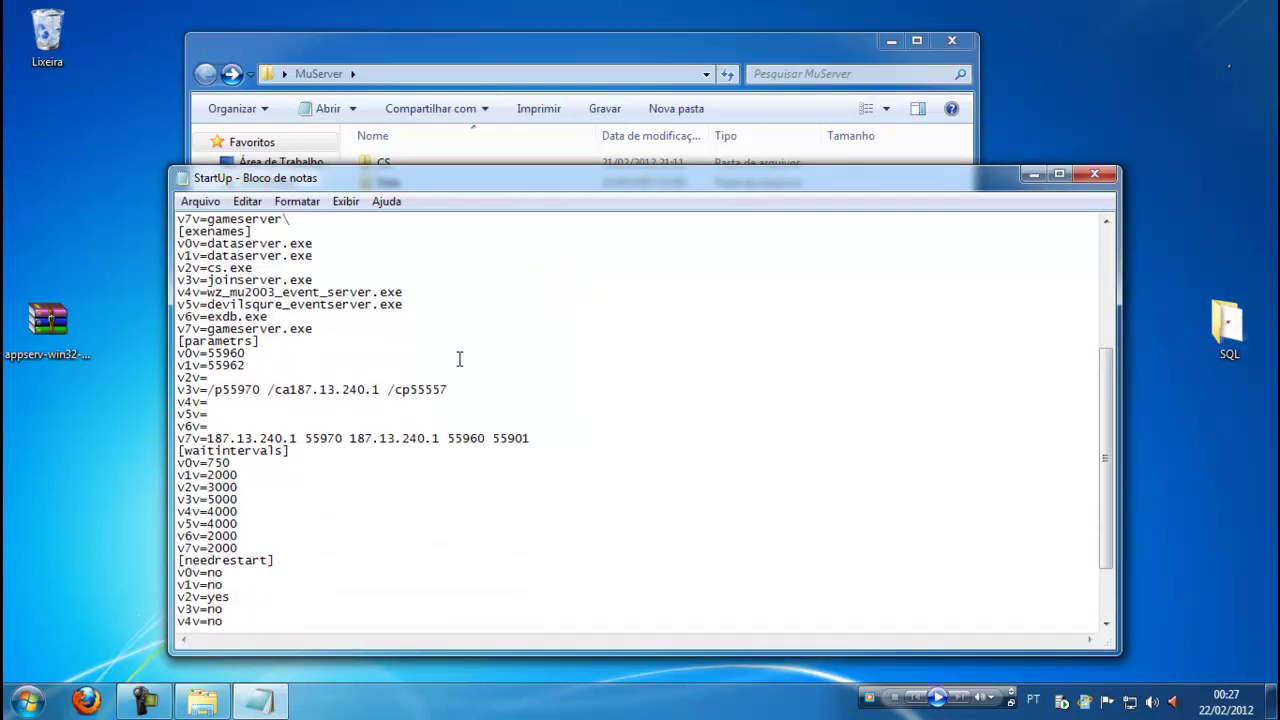
{"action": "left_click", "coordinate": [1096, 176]}
{"action": "left_click", "coordinate": [573, 361]}
{"action": "left_click", "coordinate": [572, 360]}
{"action": "key", "text": "Up"}
{"action": "key", "text": "Up"}
{"action": "key", "text": "Up"}
{"action": "key", "text": "Up"}
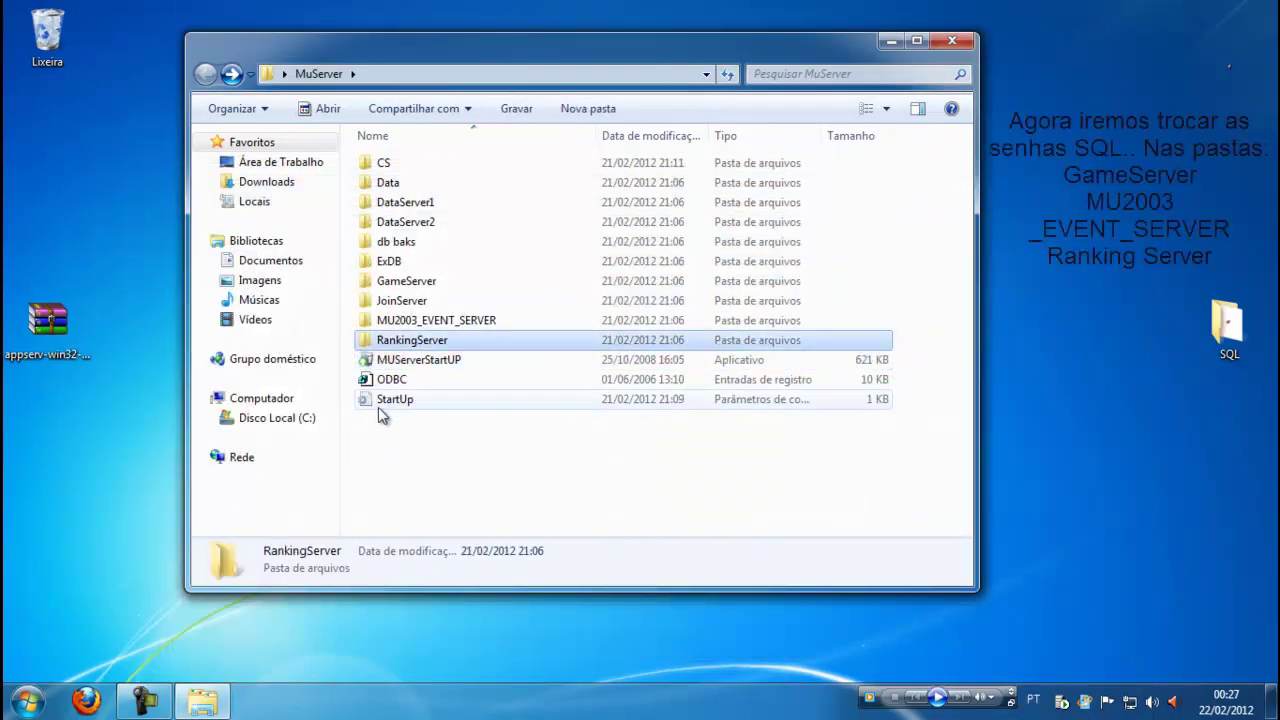
{"action": "key", "text": "Up"}
{"action": "key", "text": "Up"}
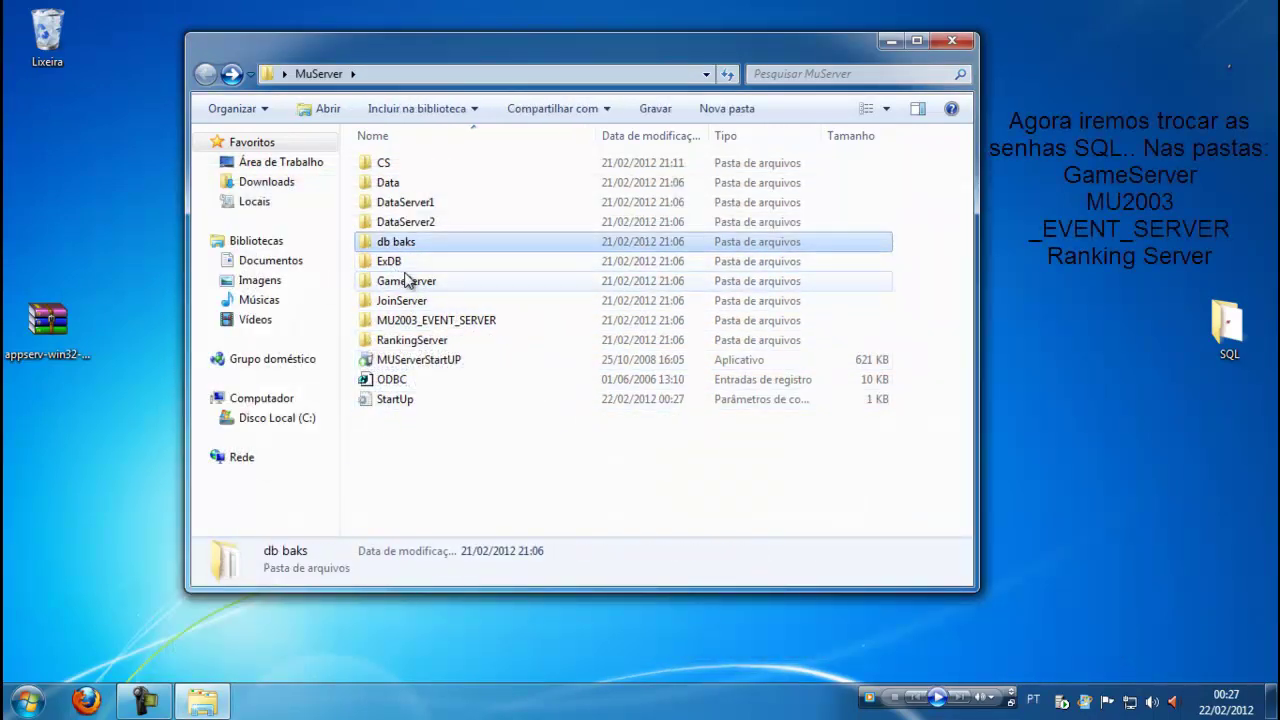
{"action": "key", "text": "Return"}
{"action": "key", "text": "BackSpace"}
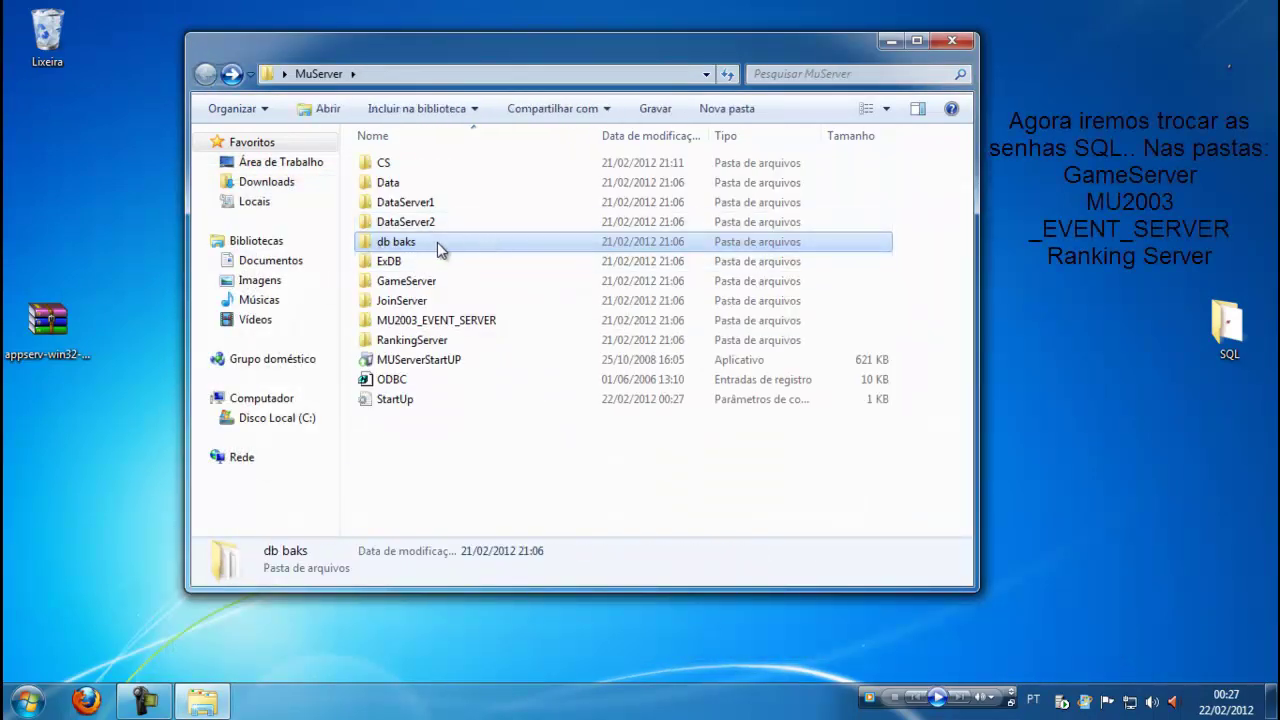
- Open XtcTeam in the GameServer folder, enter the SQL password in the Senha line and save the file
{"action": "left_click", "coordinate": [430, 284]}
{"action": "double_click", "coordinate": [421, 284]}
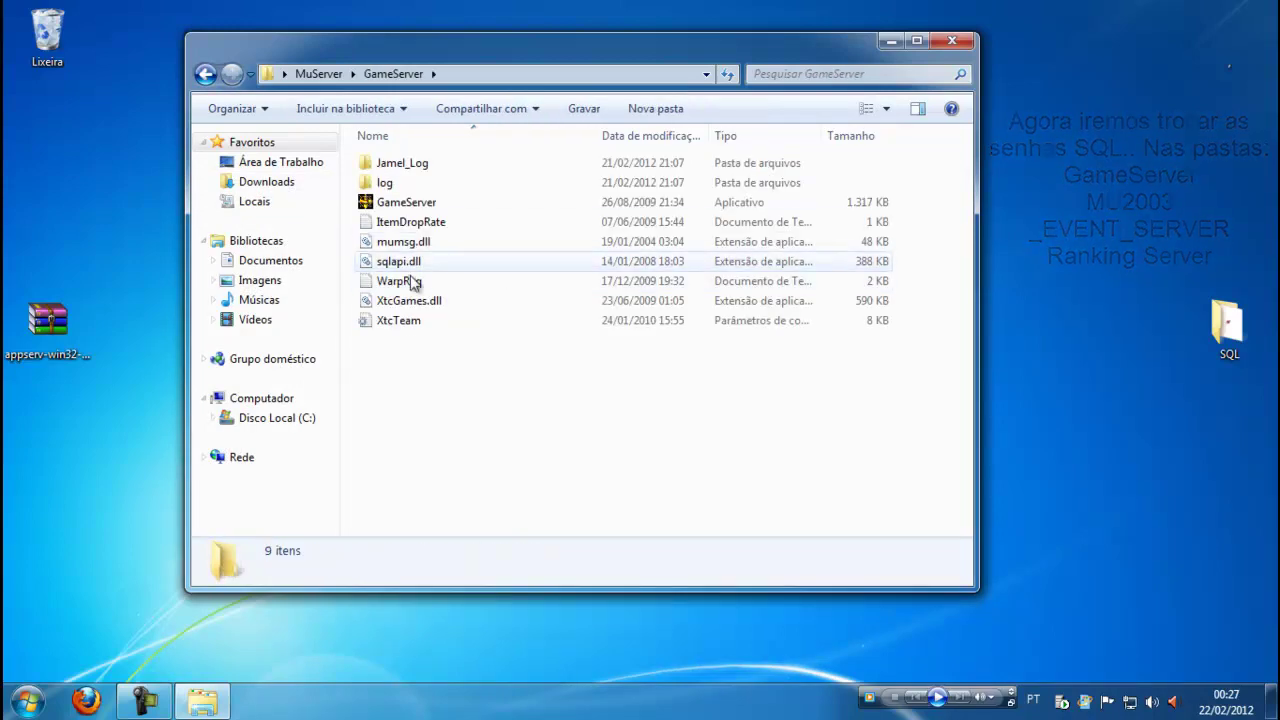
{"action": "double_click", "coordinate": [400, 323]}
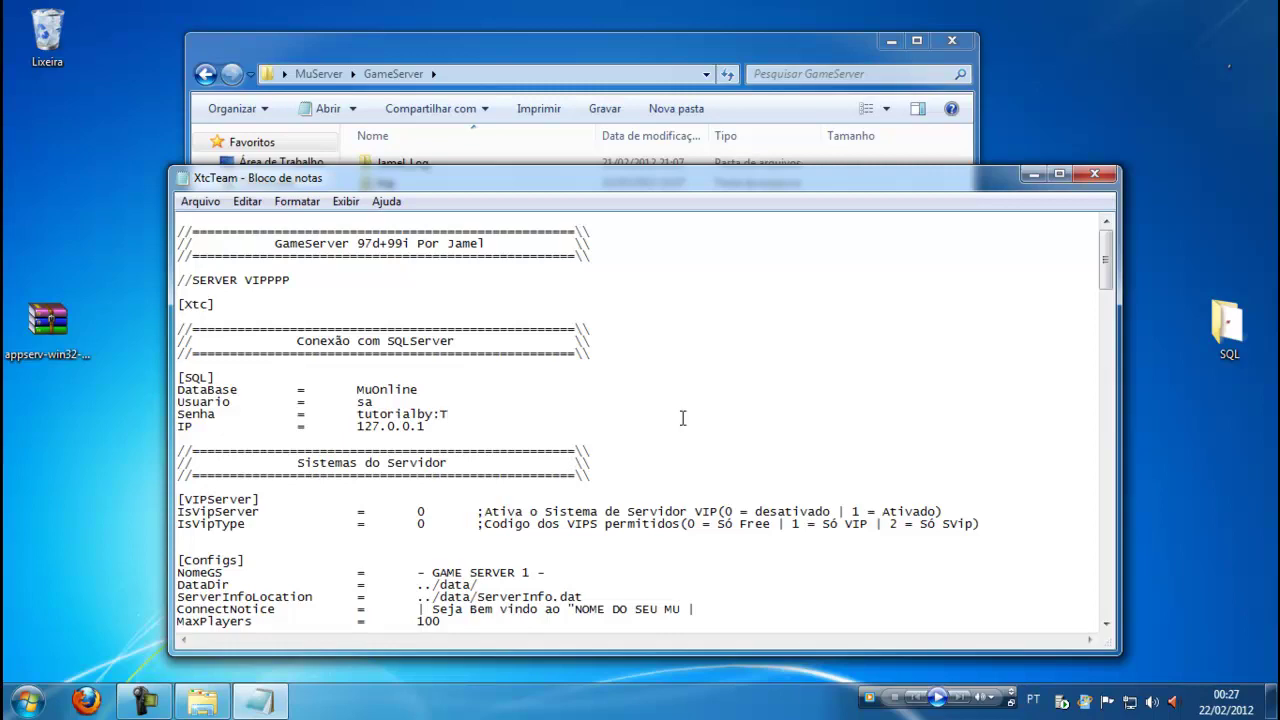
{"action": "key", "text": "alt+F4"}
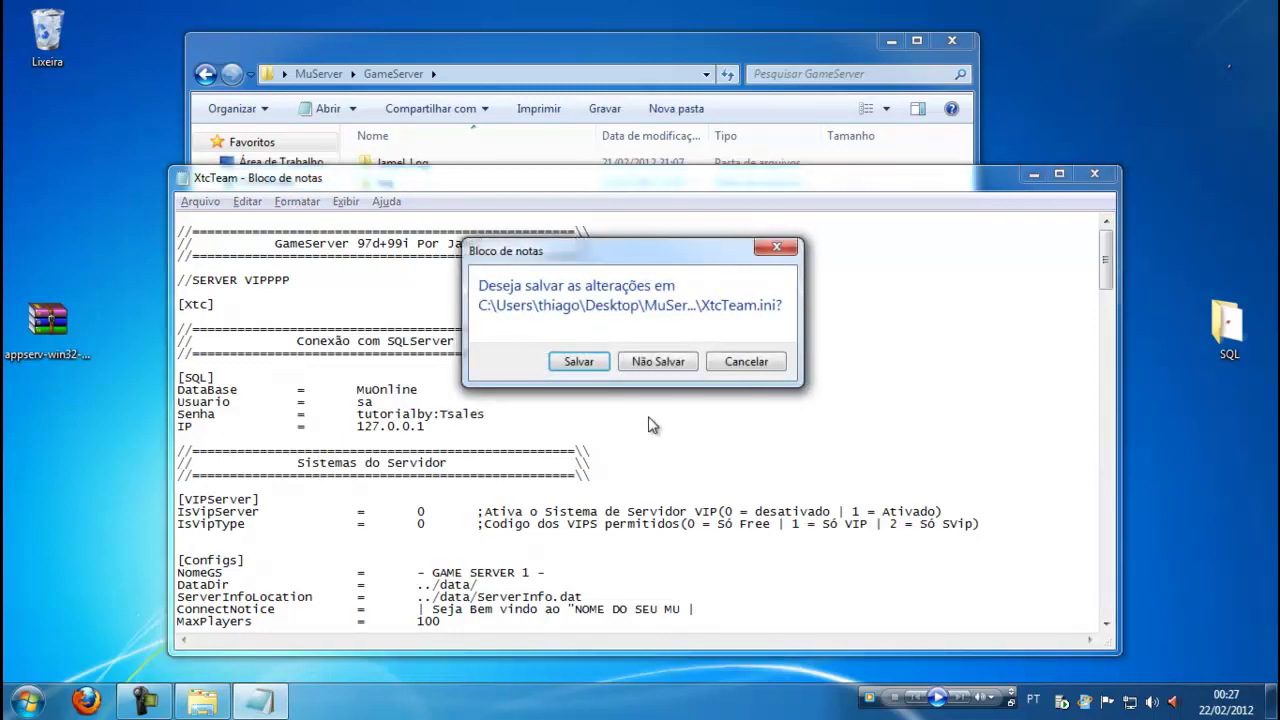
{"action": "key", "text": "Return"}
- Reopen XtcTeam to check the Senha line in its SQL section, close it and return to the MuServer folder
{"action": "double_click", "coordinate": [480, 319]}
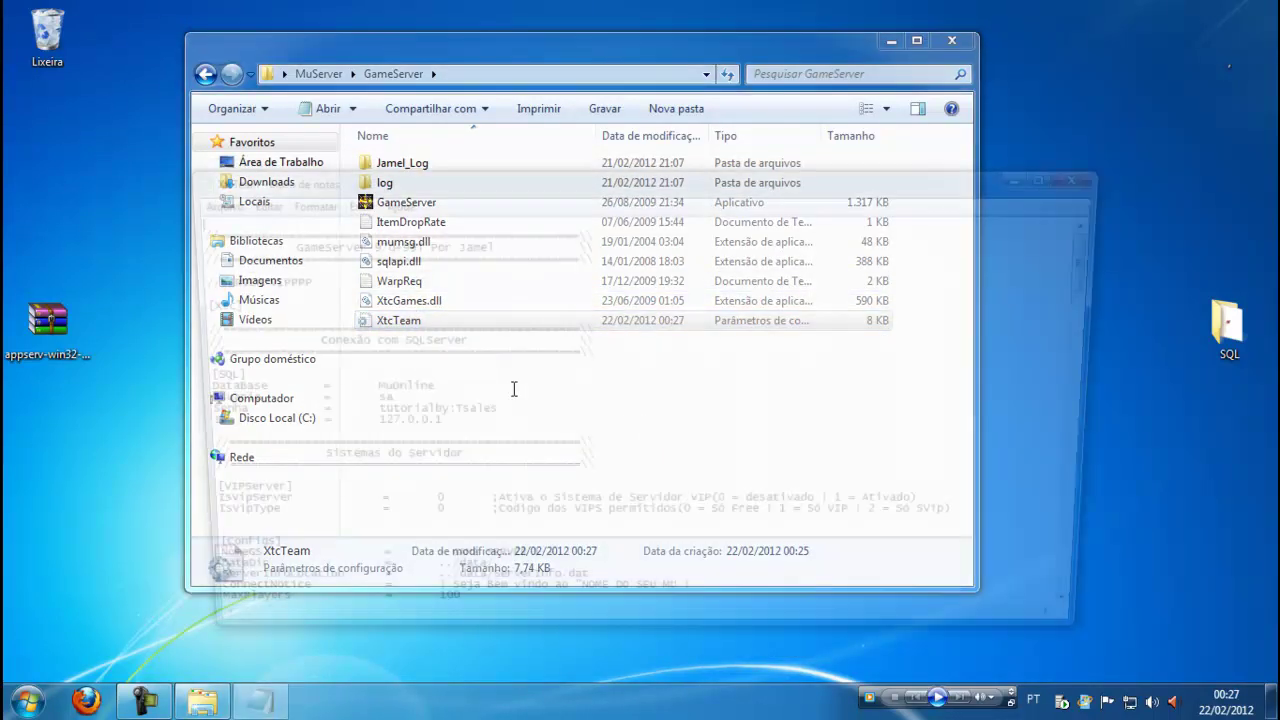
{"action": "left_click_drag", "start_coordinate": [500, 414], "coordinate": [357, 414]}
{"action": "left_click", "coordinate": [619, 415]}
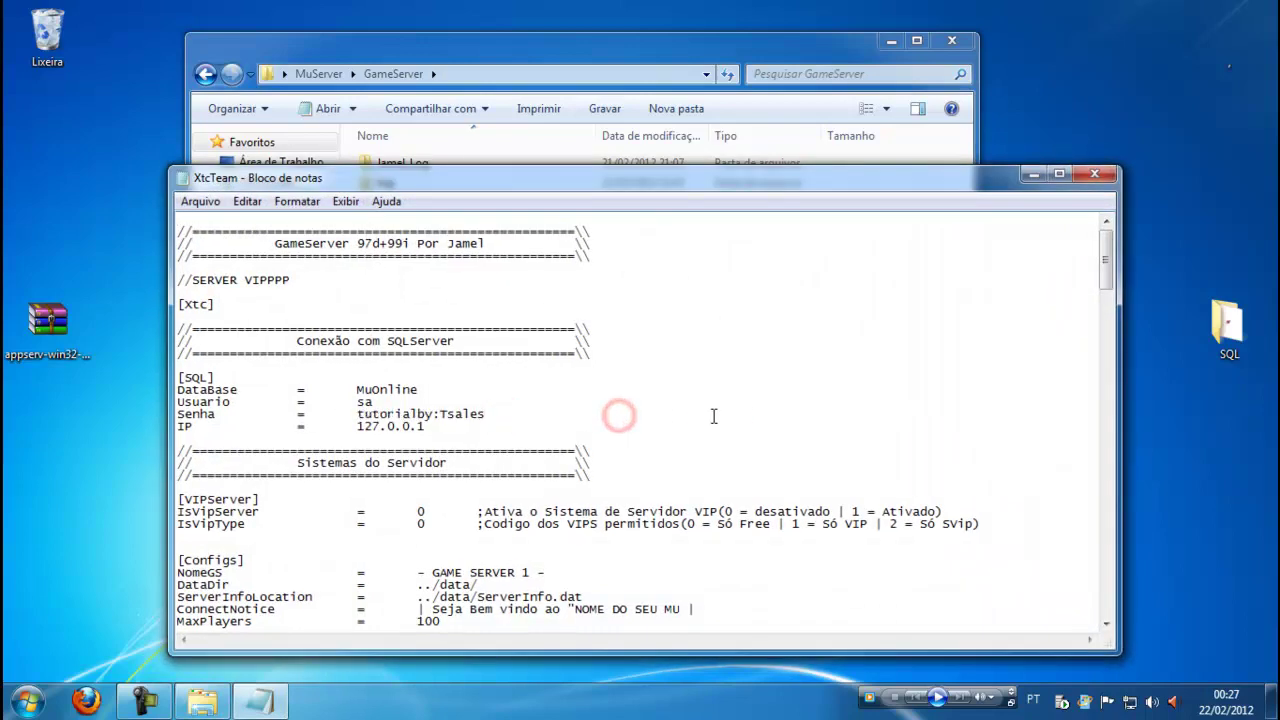
{"action": "left_click", "coordinate": [1094, 174]}
{"action": "key", "text": "BackSpace"}
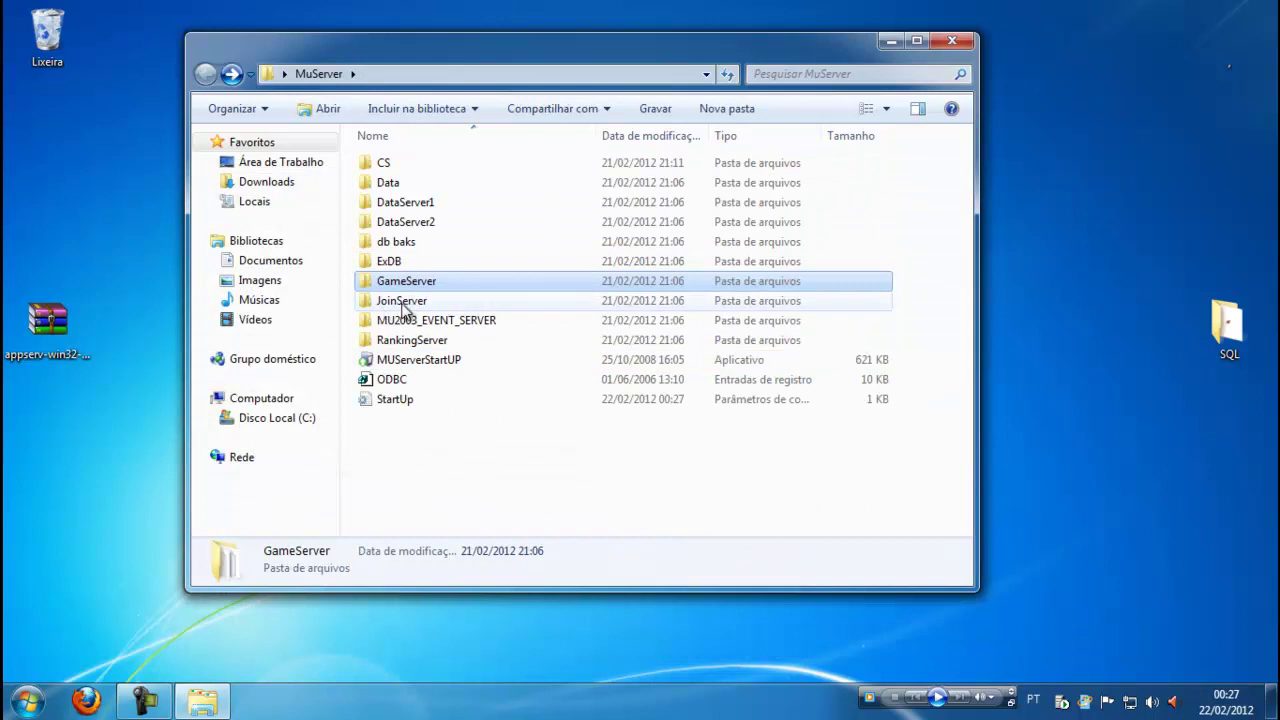
{"action": "double_click", "coordinate": [400, 298]}
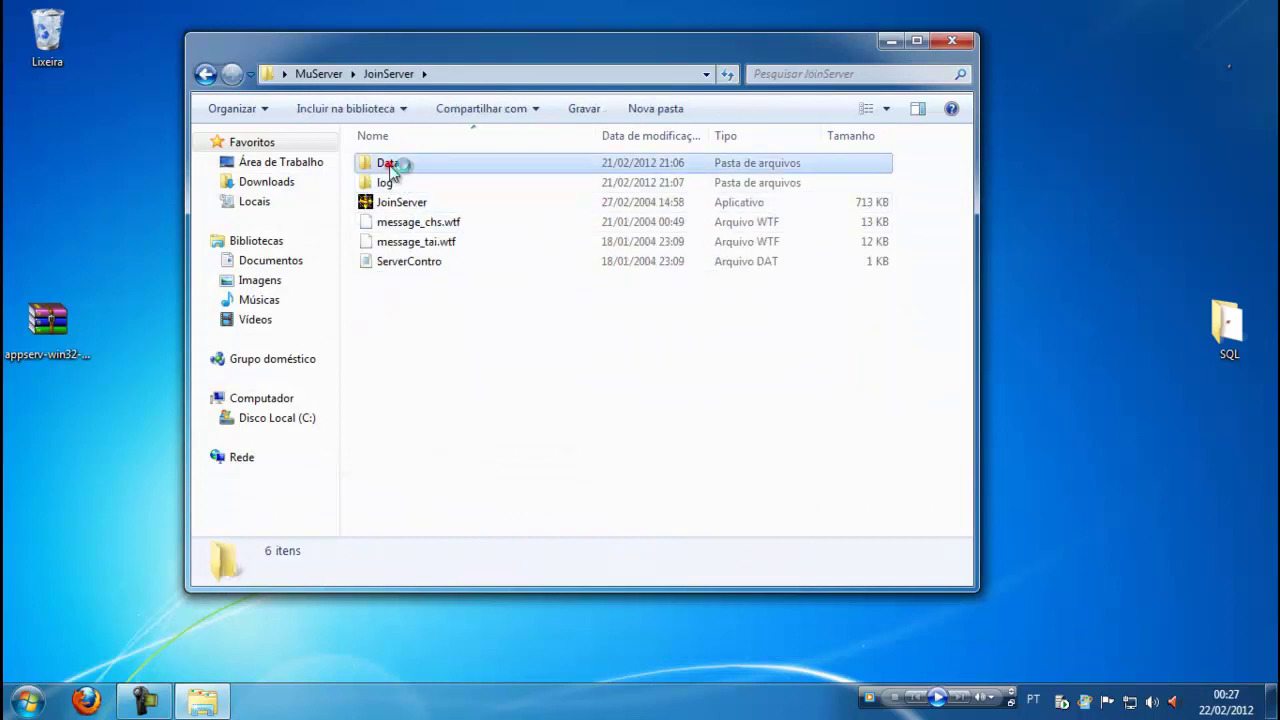
{"action": "double_click", "coordinate": [390, 165]}
{"action": "key", "text": "BackSpace"}
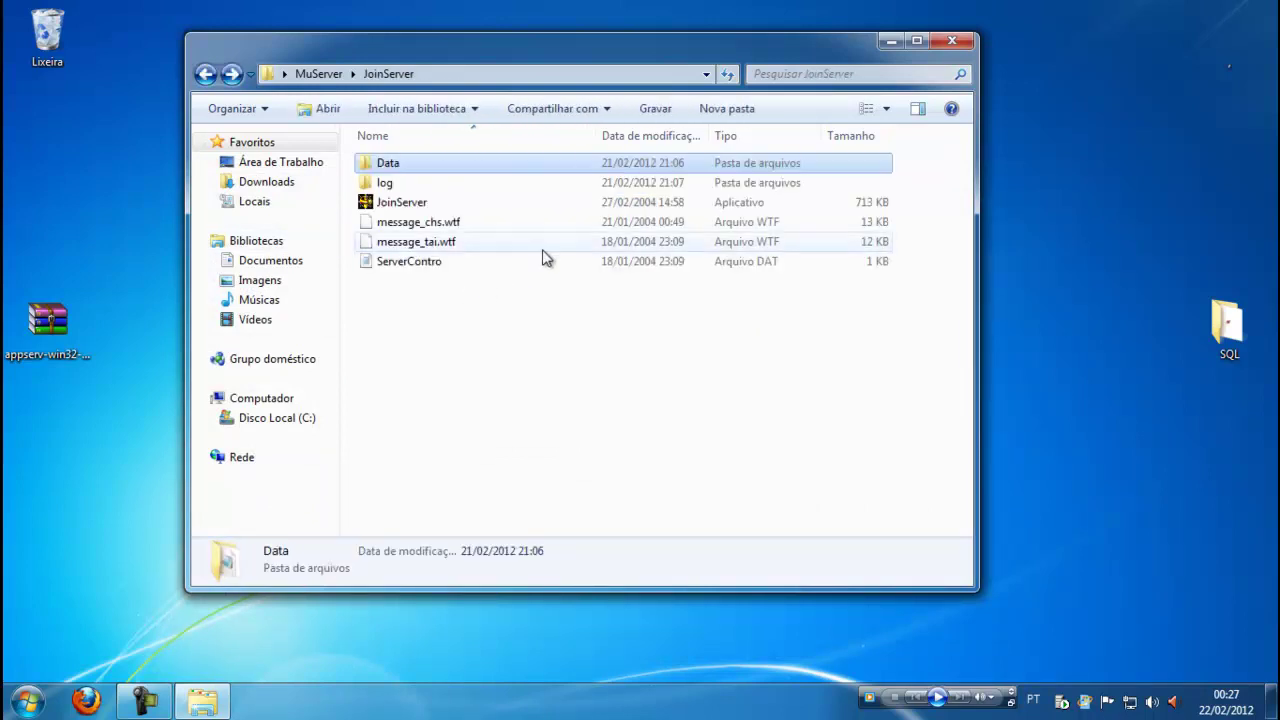
{"action": "key", "text": "BackSpace"}
- Open svconfig in the MU2003_EVENT_SERVER\DATA folder, enter the SQL password in the mu2003_pass line and save
{"action": "left_click", "coordinate": [432, 322]}
{"action": "double_click", "coordinate": [432, 320]}
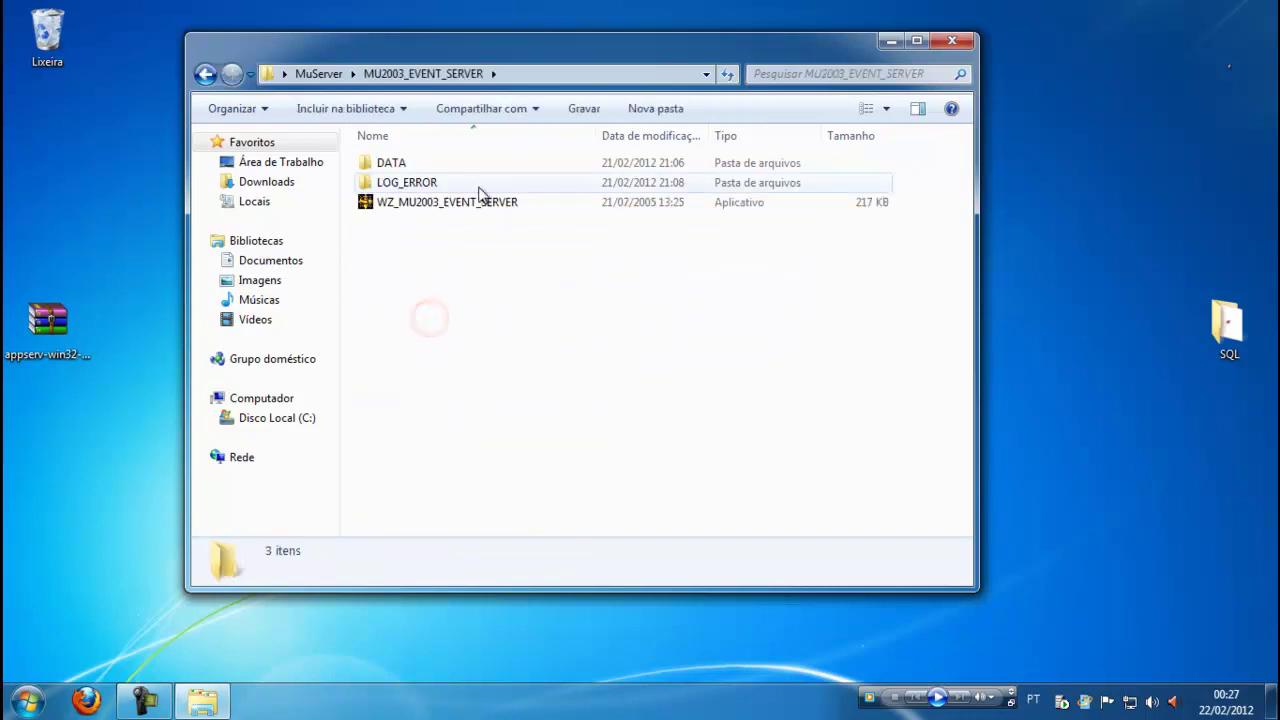
{"action": "double_click", "coordinate": [430, 163]}
{"action": "left_click", "coordinate": [407, 186]}
{"action": "double_click", "coordinate": [407, 188]}
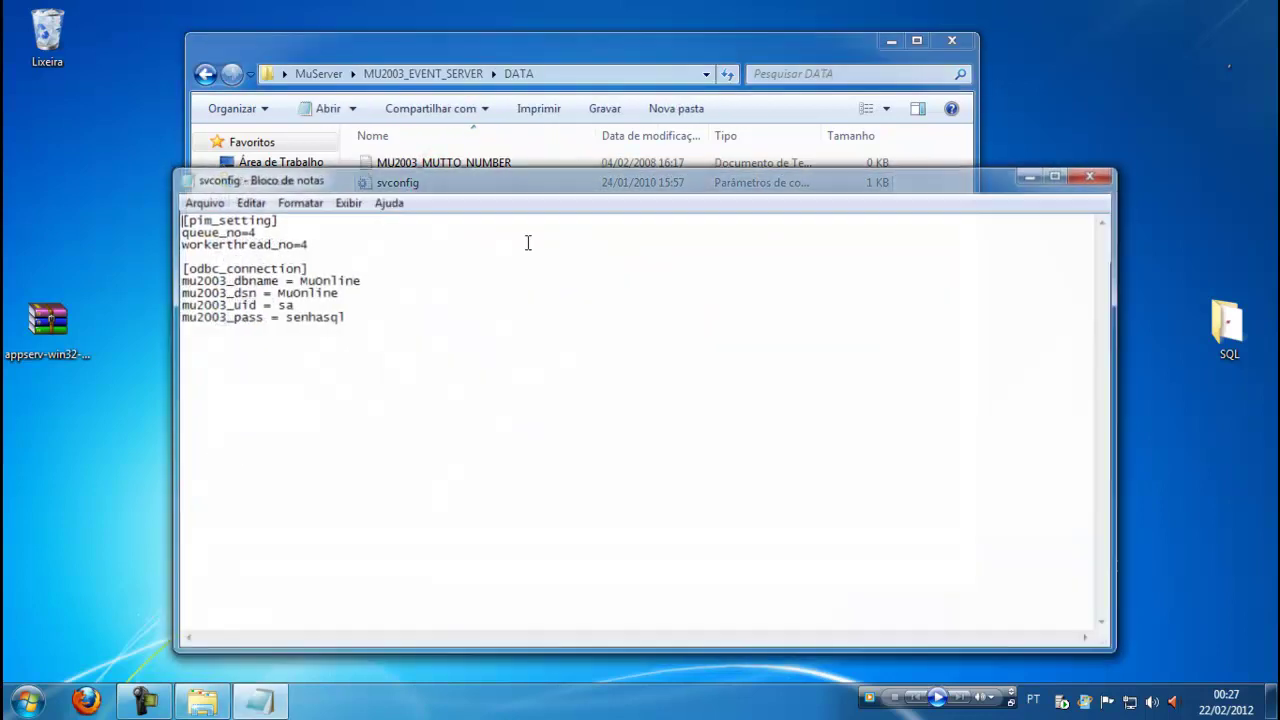
{"action": "left_click_drag", "start_coordinate": [297, 320], "coordinate": [288, 317]}
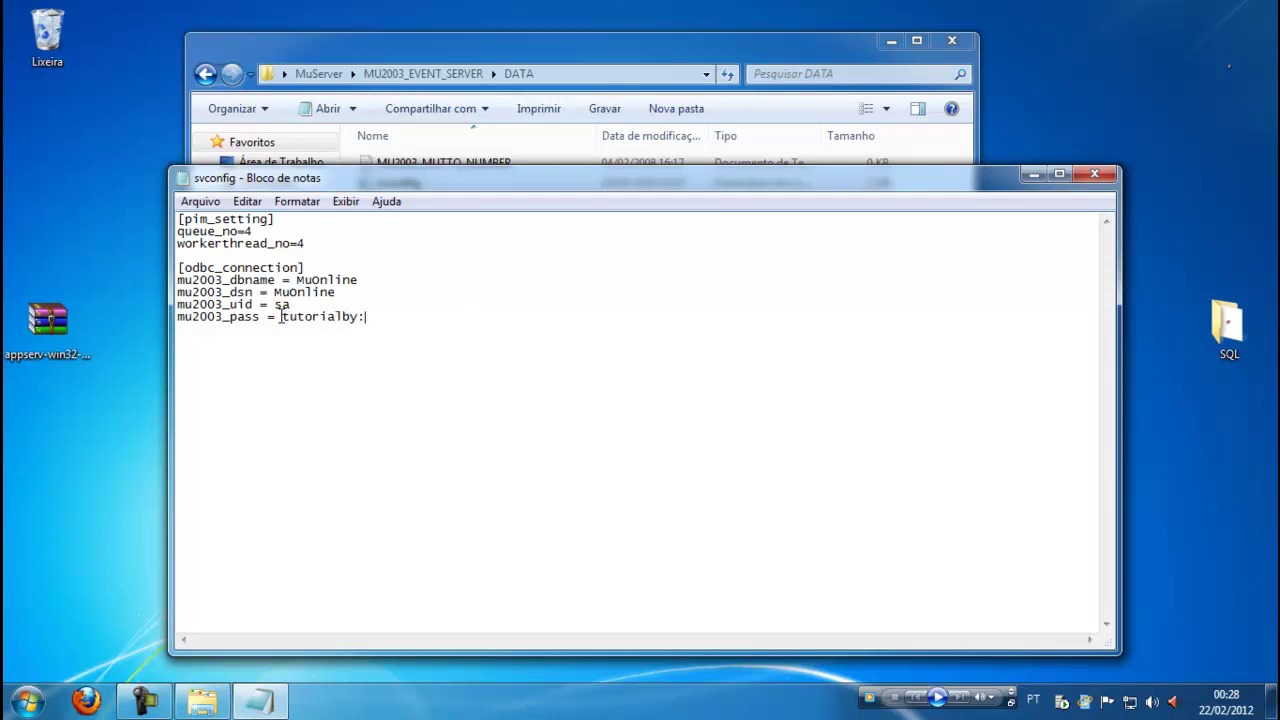
{"action": "left_click", "coordinate": [1094, 174]}
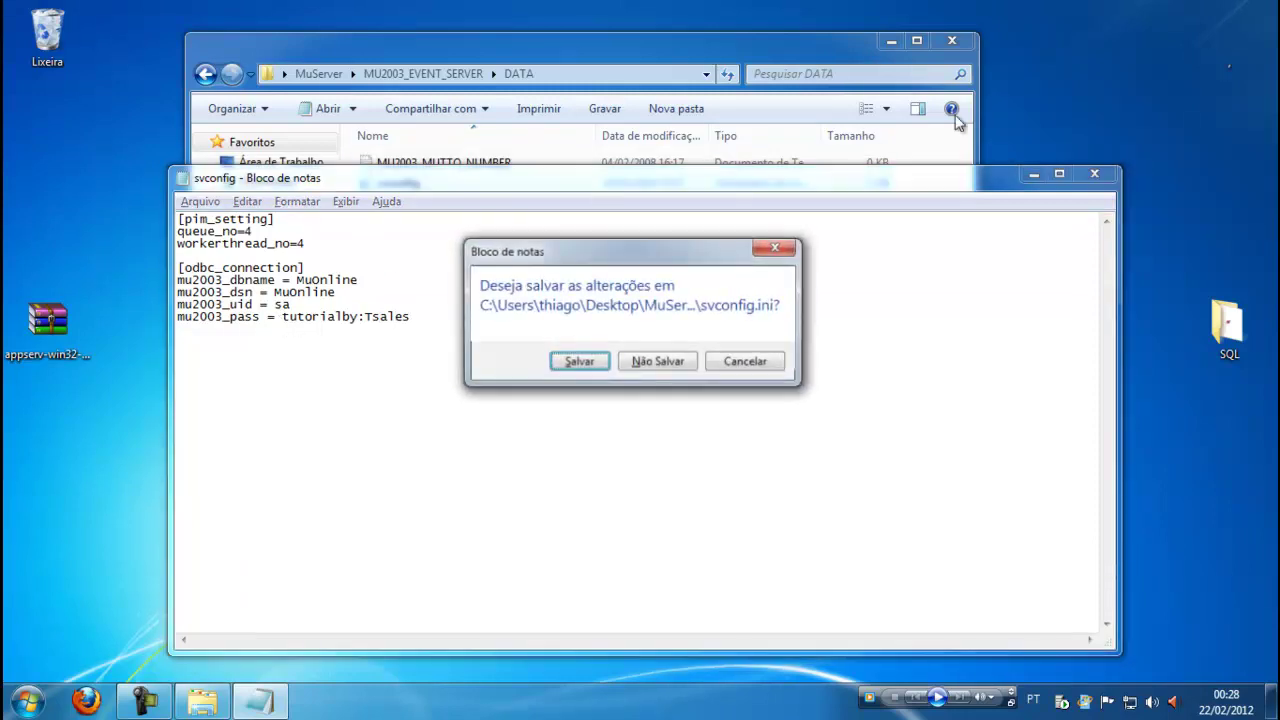
{"action": "left_click", "coordinate": [580, 361]}
- Open svconfig in the RankingServer folder, enter the SQL password in the odbc_pass line and save the file
{"action": "key", "text": "BackSpace"}
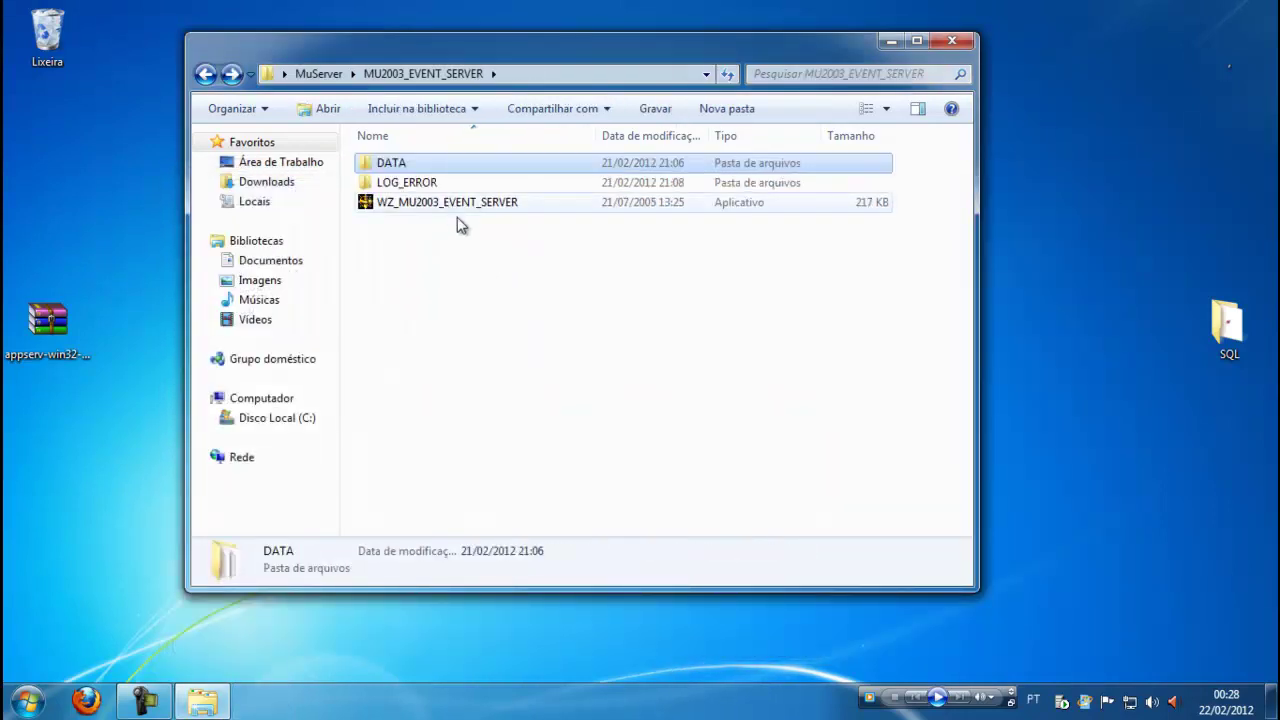
{"action": "key", "text": "BackSpace"}
{"action": "double_click", "coordinate": [414, 340]}
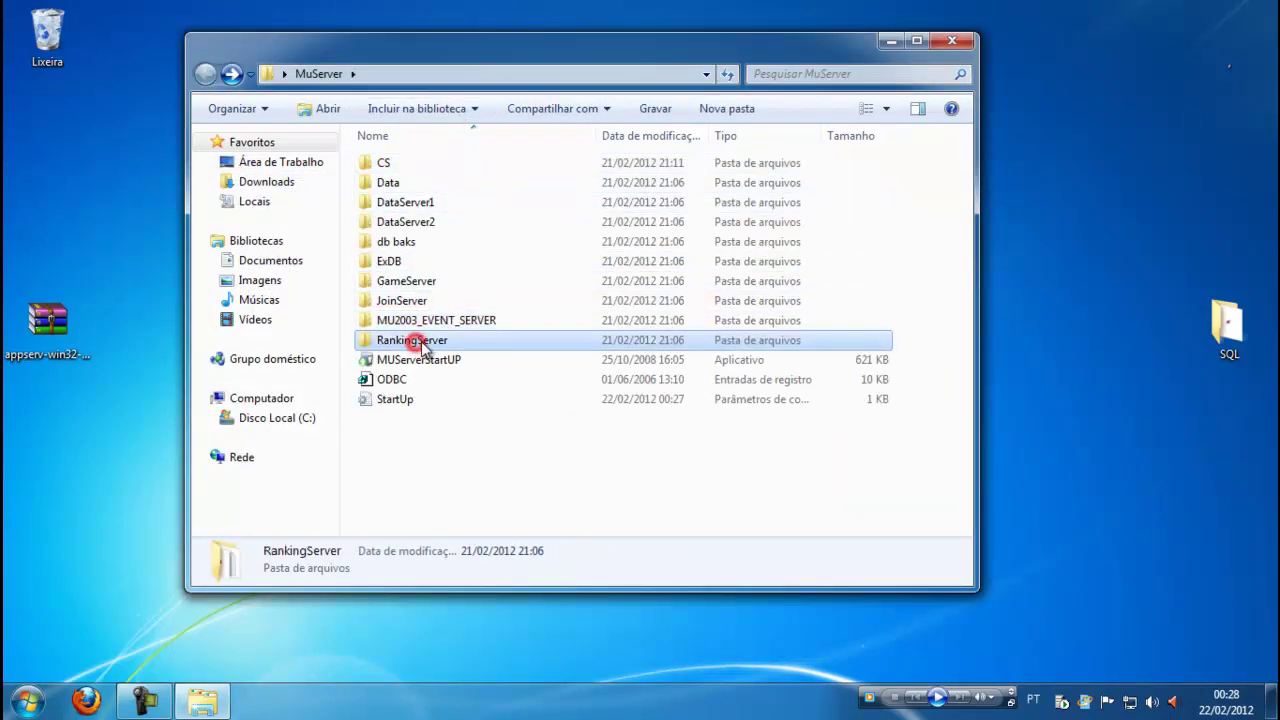
{"action": "left_click", "coordinate": [411, 281]}
{"action": "double_click", "coordinate": [428, 275]}
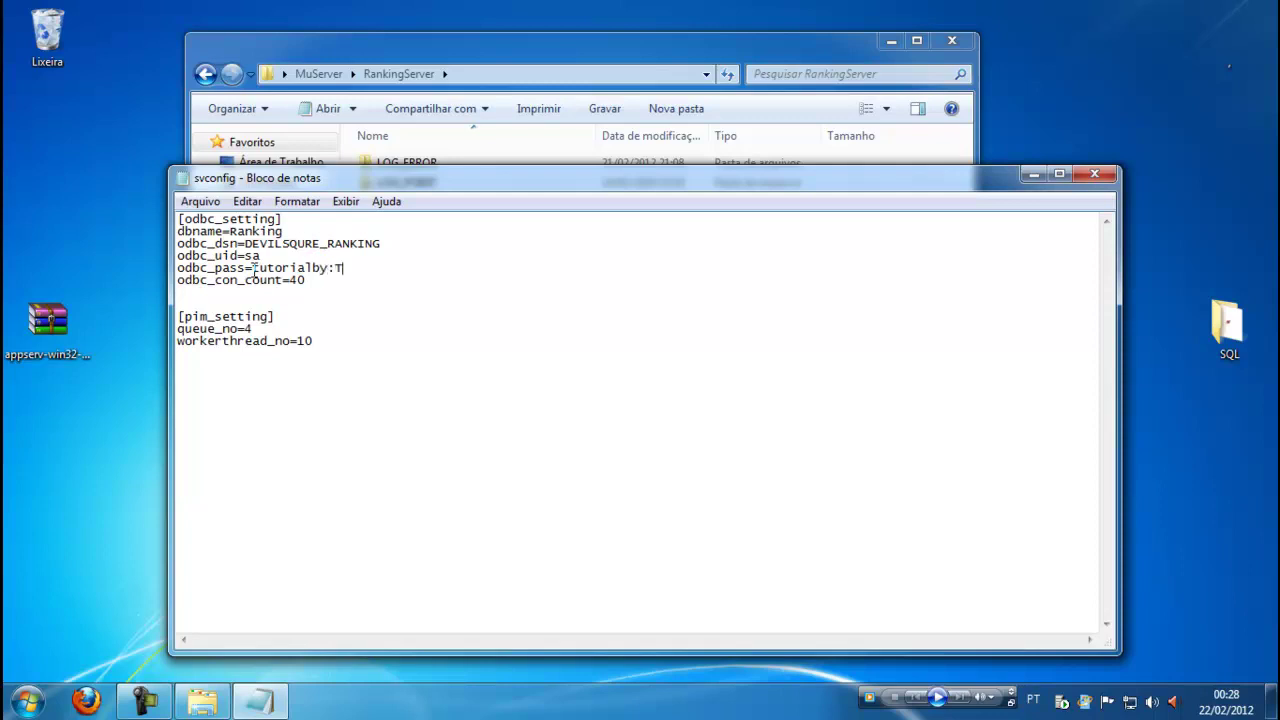
{"action": "left_click", "coordinate": [1096, 176]}
{"action": "left_click", "coordinate": [605, 363]}
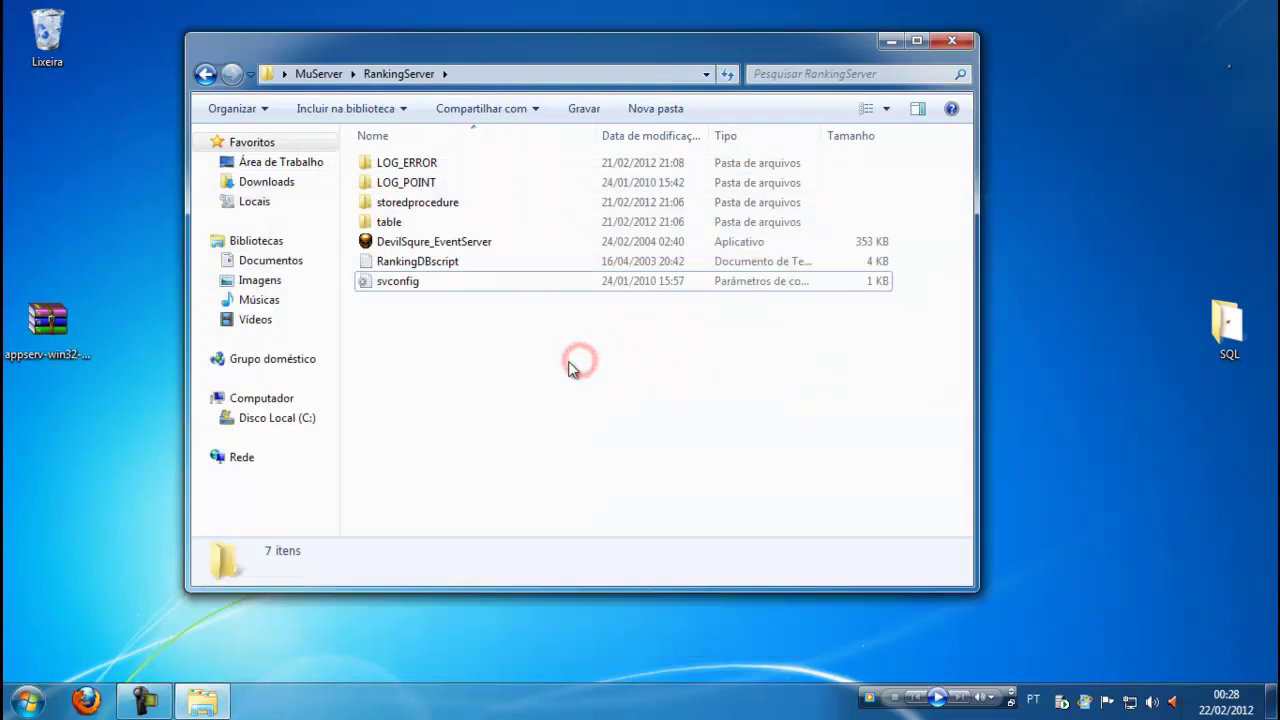
- Look at the database backup files stored in MuServer's db baks folder
{"action": "key", "text": "BackSpace"}
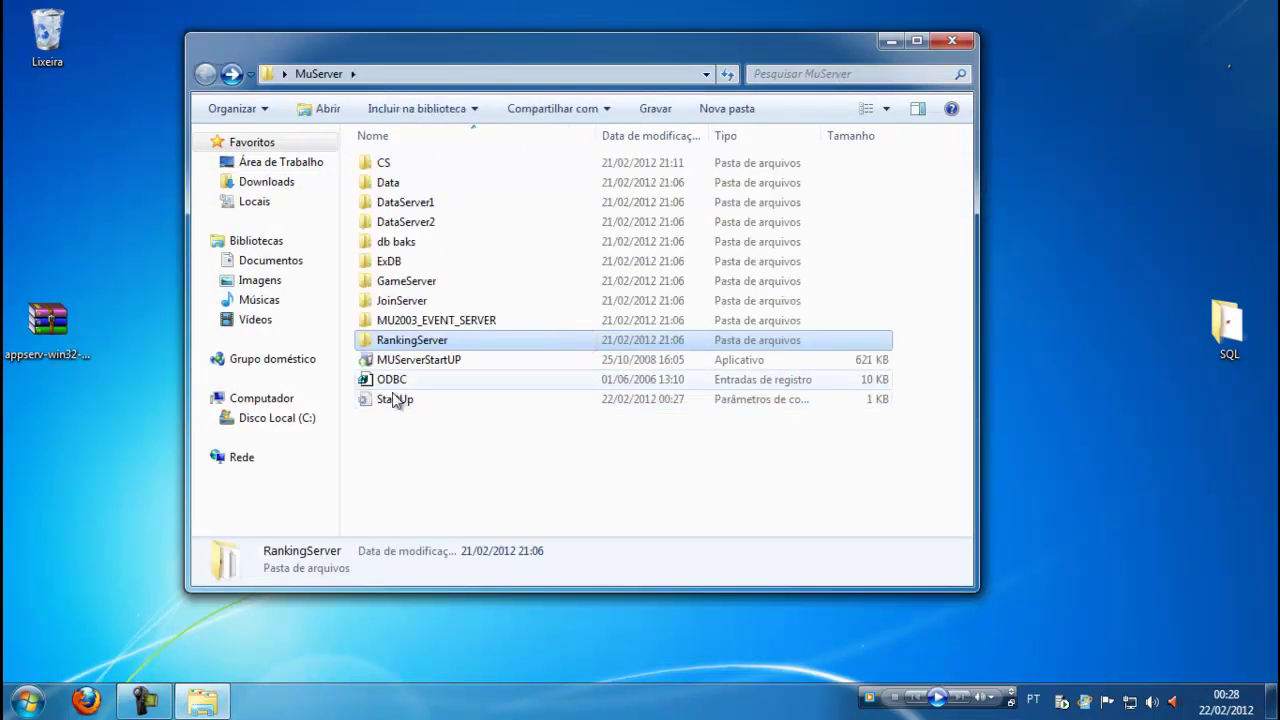
{"action": "left_click", "coordinate": [452, 431]}
{"action": "left_click", "coordinate": [471, 455]}
{"action": "mouse_move", "coordinate": [505, 469]}
{"action": "left_mouse_down"}
{"action": "mouse_move", "coordinate": [403, 528]}
{"action": "mouse_move", "coordinate": [415, 524]}
{"action": "left_mouse_up"}
{"action": "double_click", "coordinate": [411, 243]}
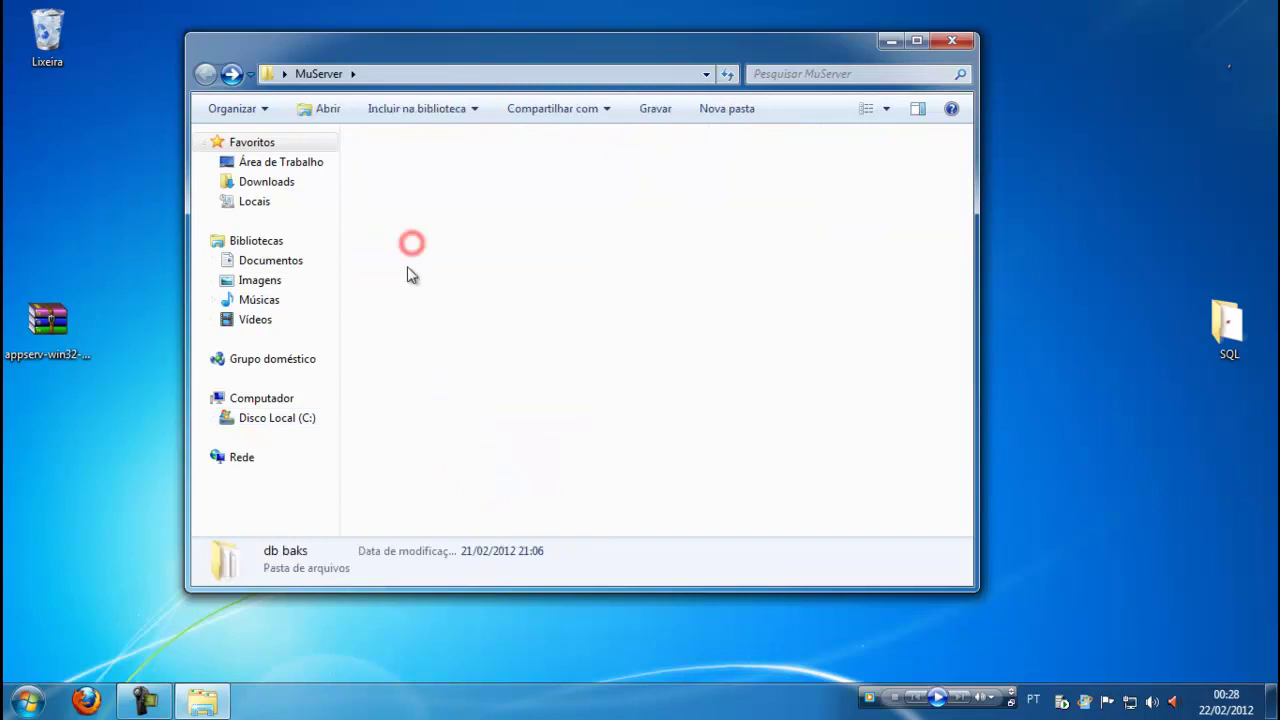
{"action": "left_click_drag", "start_coordinate": [419, 235], "coordinate": [382, 152]}
{"action": "left_click", "coordinate": [481, 237]}
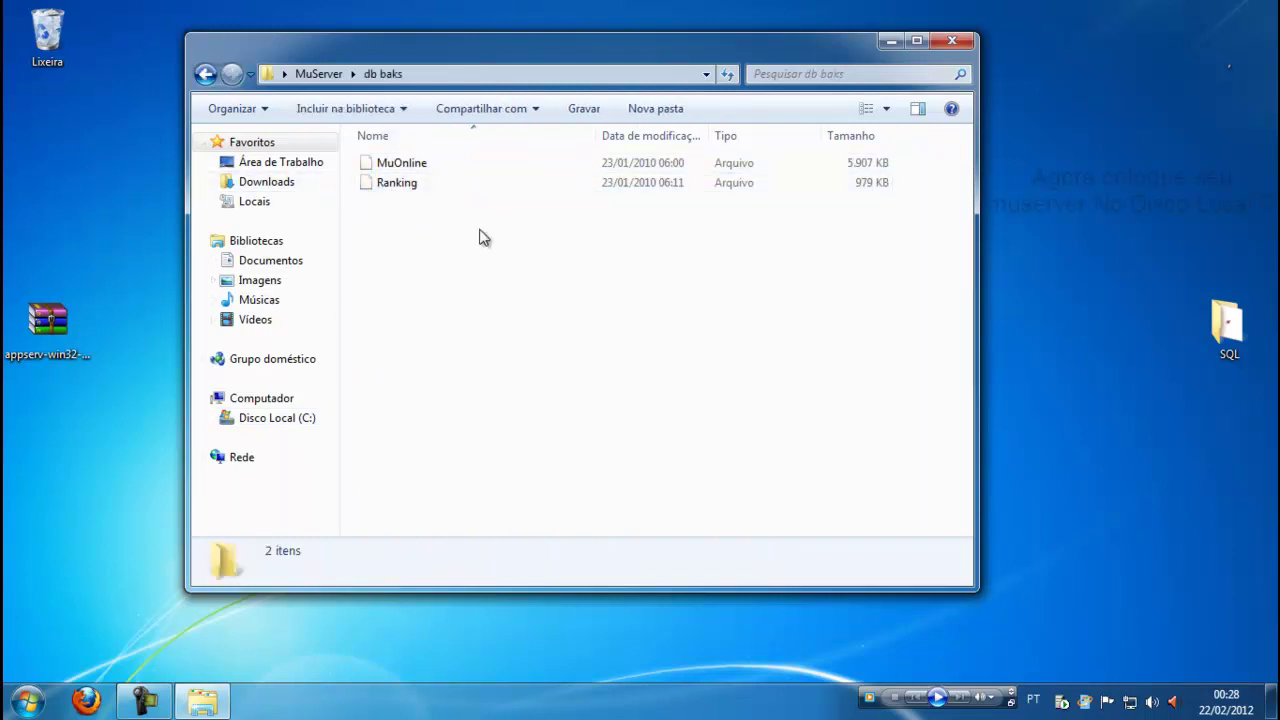
- Move the MuServer folder from the desktop to Disco Local (C:) and open it there
{"action": "left_click", "coordinate": [205, 74]}
{"action": "left_click", "coordinate": [205, 74]}
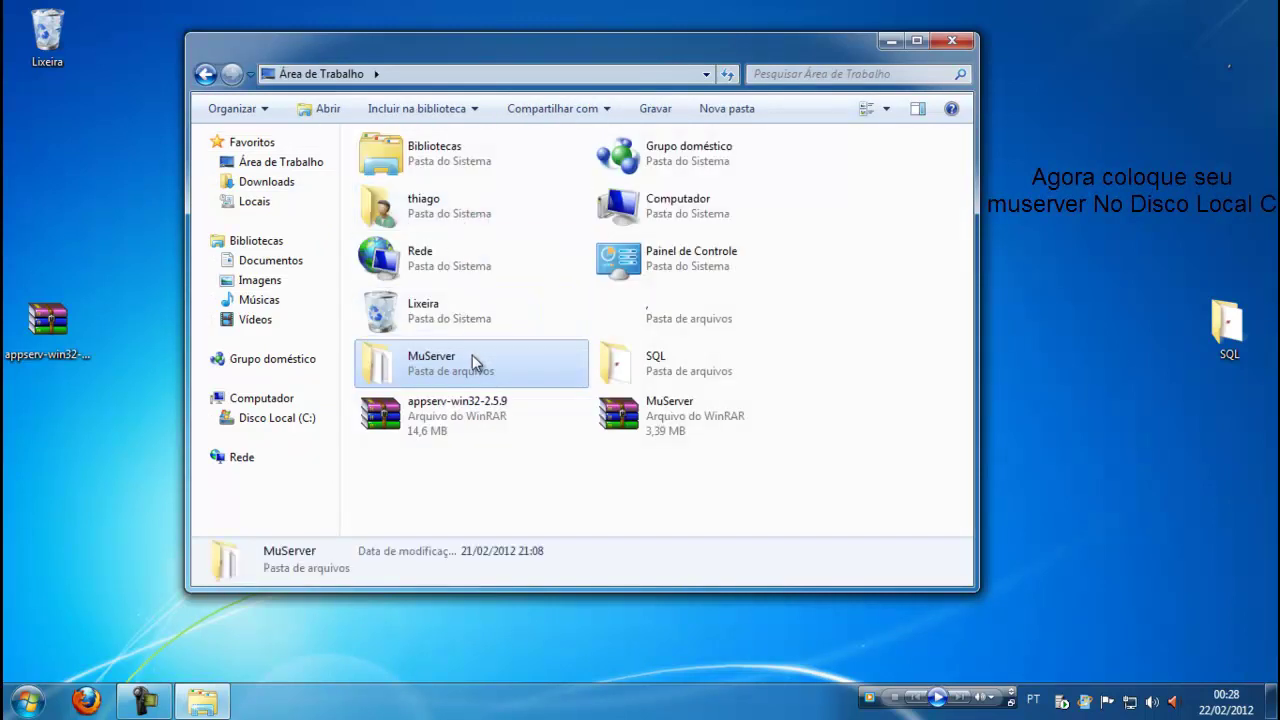
{"action": "right_click", "coordinate": [404, 362]}
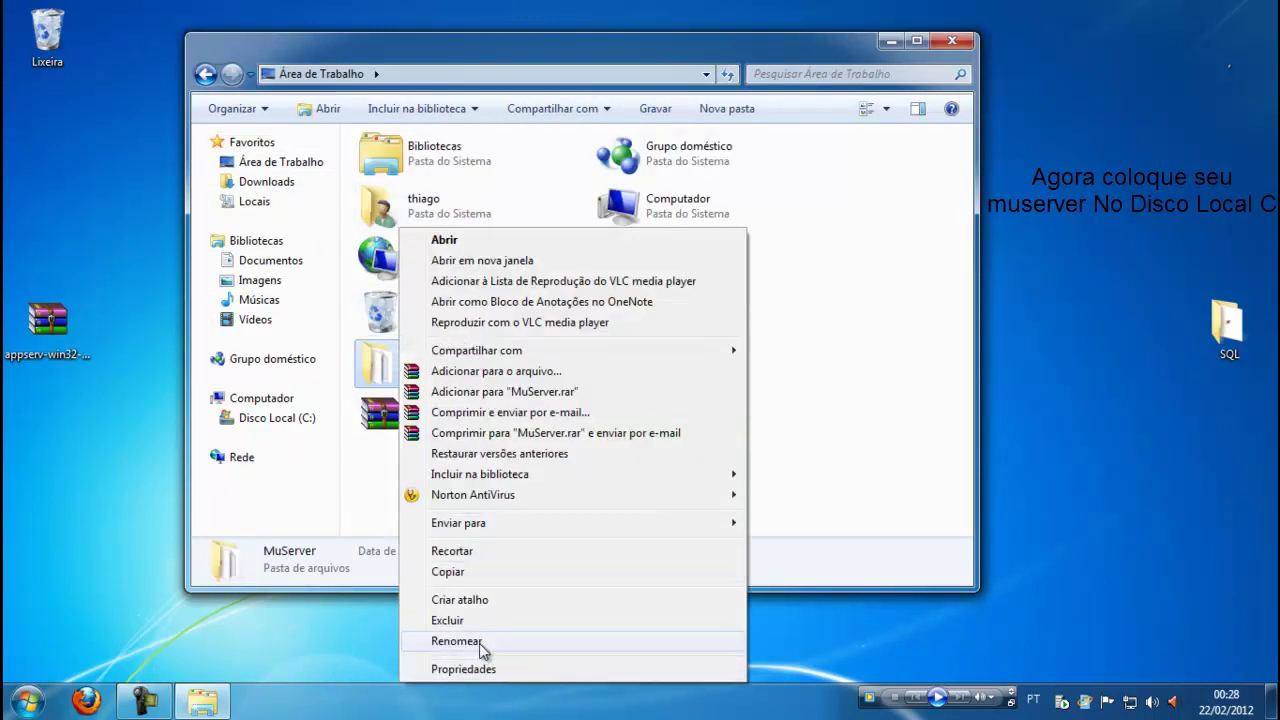
{"action": "left_click", "coordinate": [462, 550]}
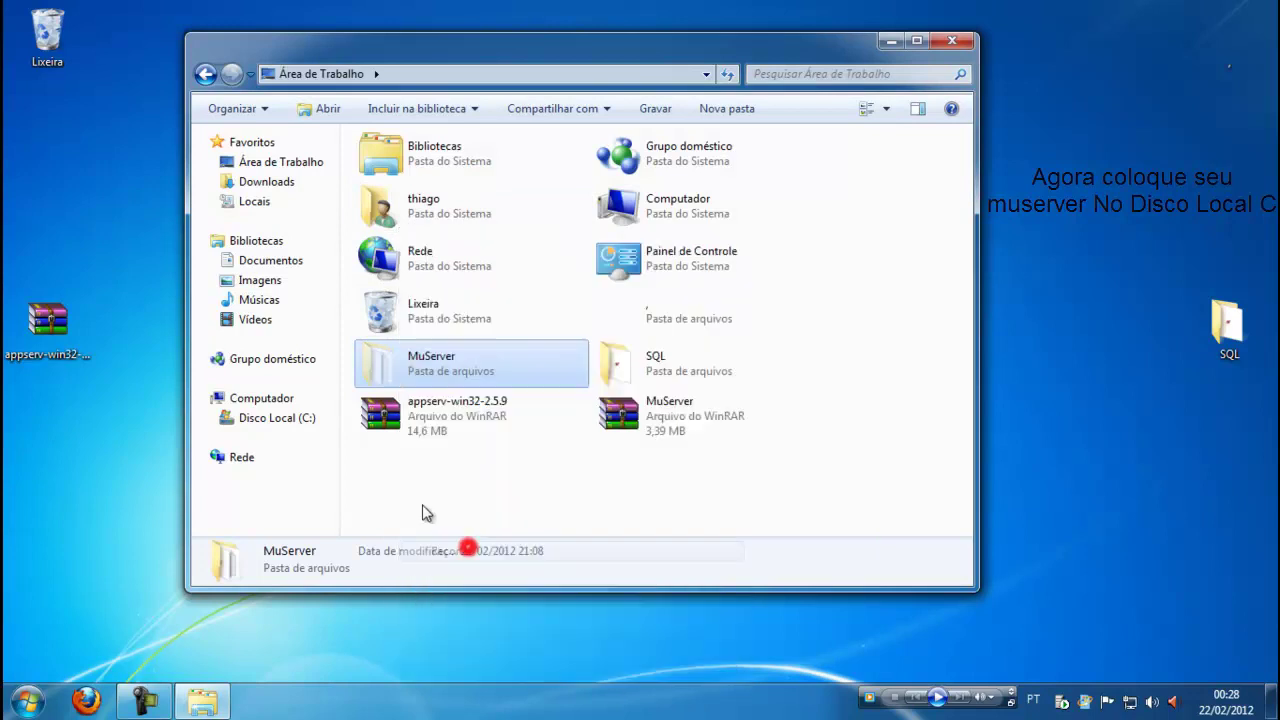
{"action": "left_click", "coordinate": [284, 419]}
{"action": "right_click", "coordinate": [545, 316]}
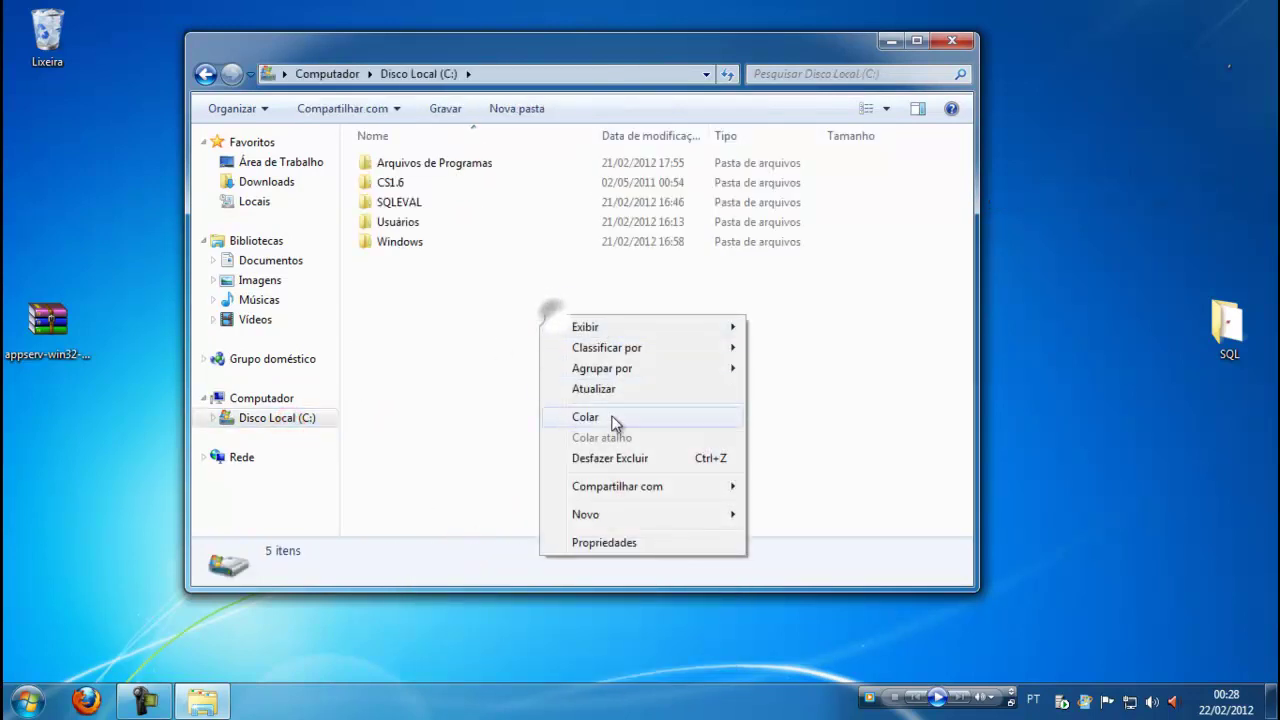
{"action": "left_click", "coordinate": [596, 418]}
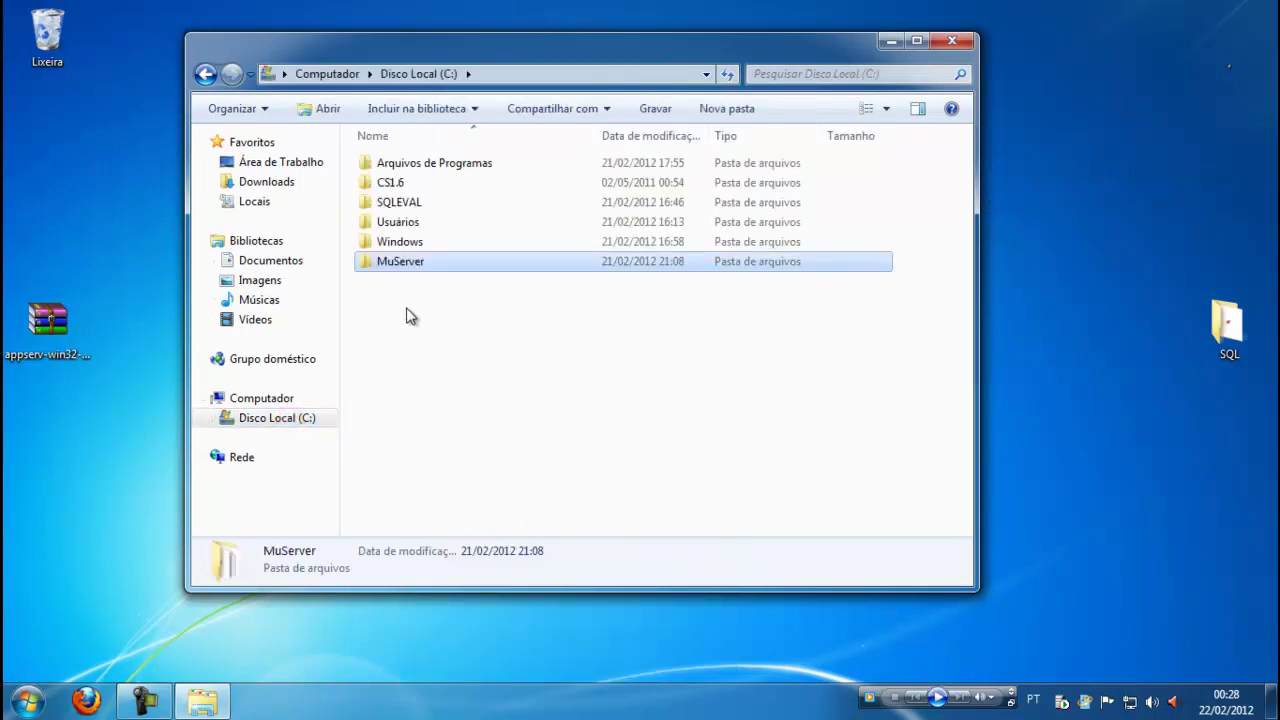
{"action": "double_click", "coordinate": [402, 264]}
- Launch Enterprise Manager from the Microsoft SQL Server program group
{"action": "left_click", "coordinate": [28, 703]}
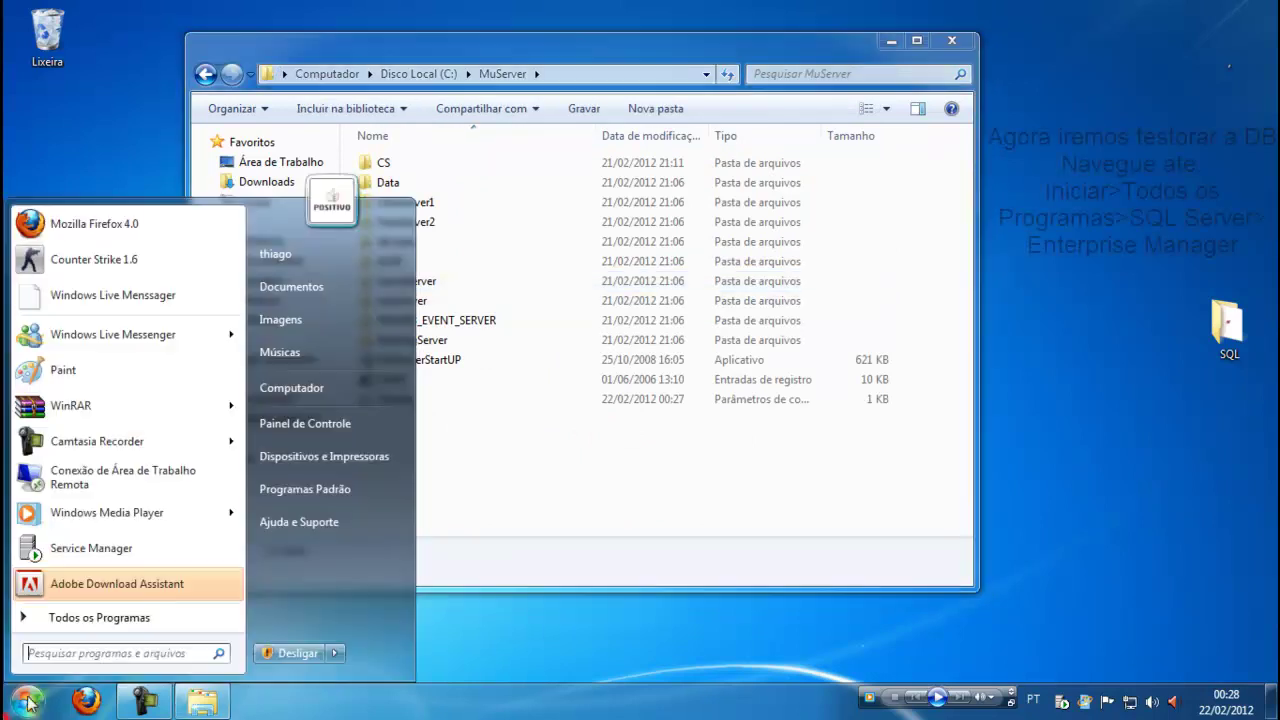
{"action": "left_click", "coordinate": [82, 622]}
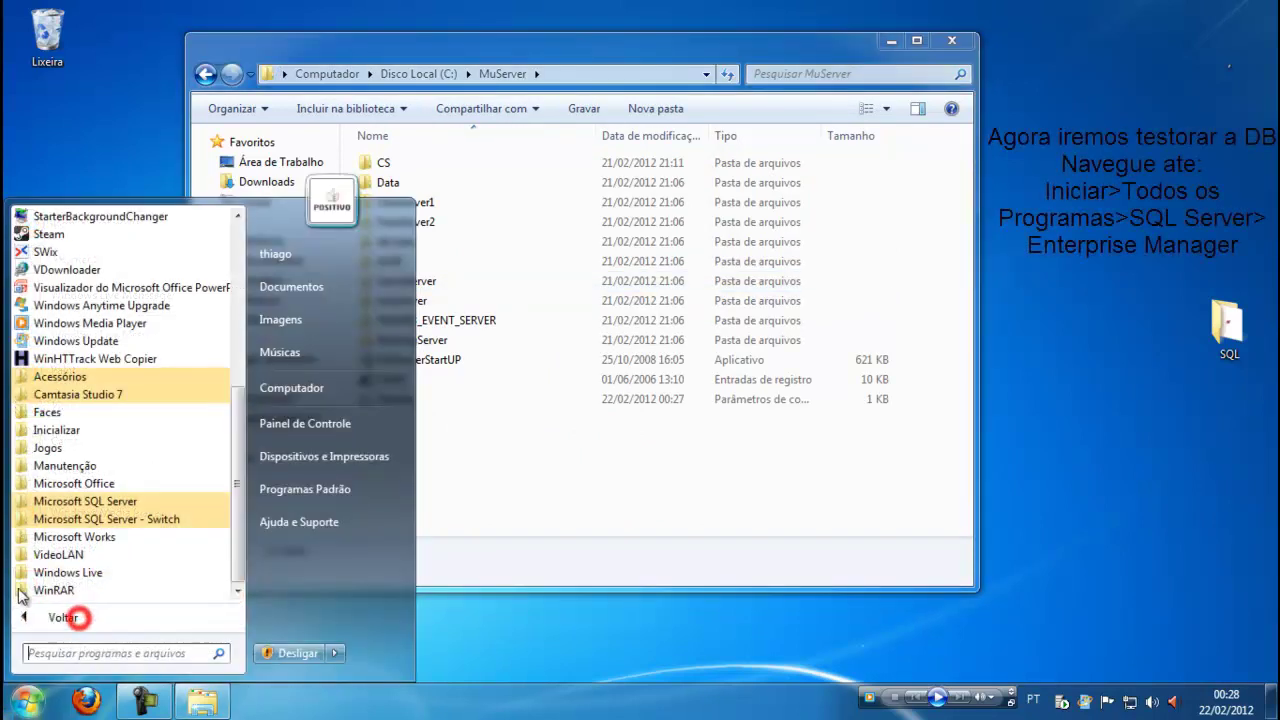
{"action": "left_click", "coordinate": [108, 503]}
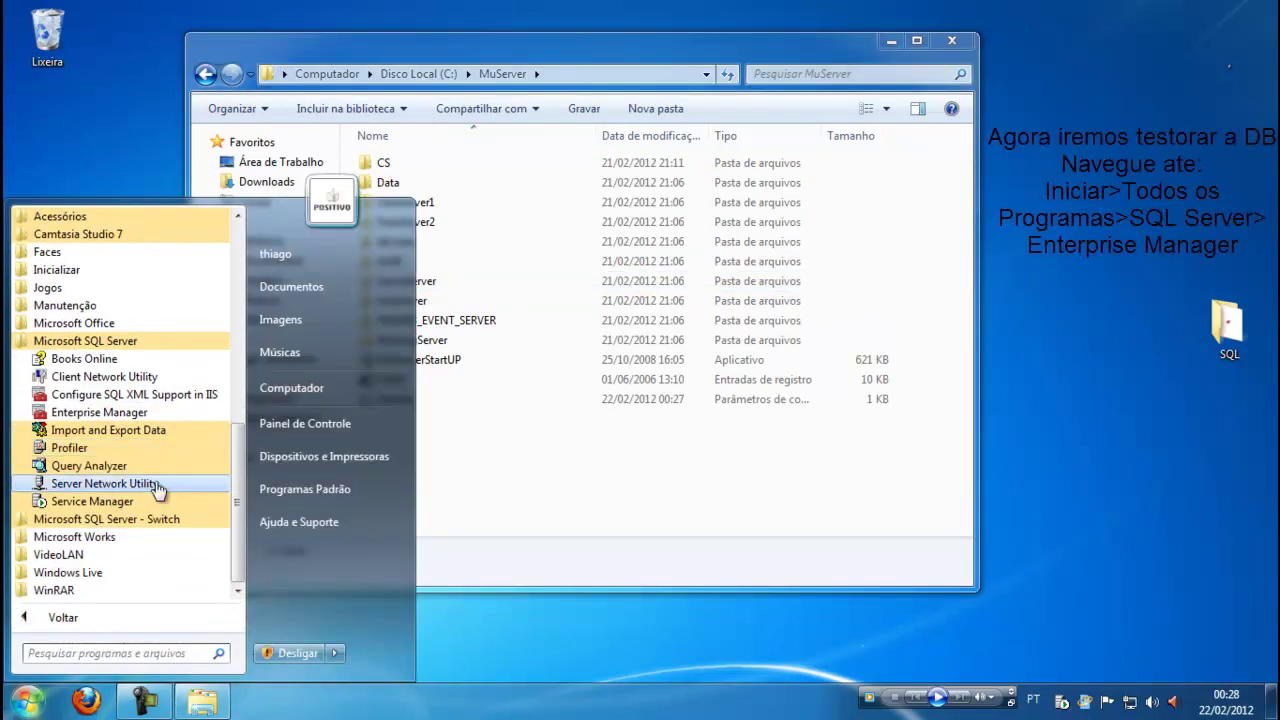
{"action": "left_click", "coordinate": [152, 414]}
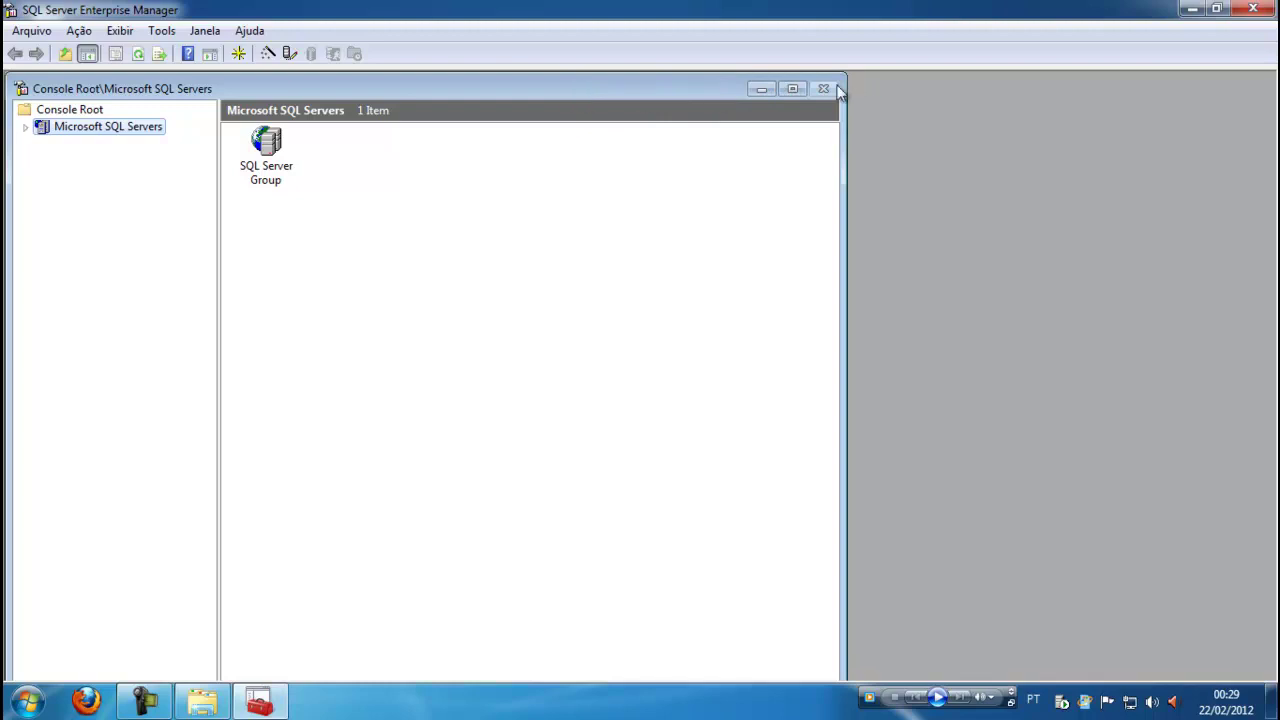
- Maximize the console window and expand the tree through SQL Server Group and (local) (Windows NT) to the Databases folder's contents
{"action": "left_click", "coordinate": [792, 88]}
{"action": "left_click", "coordinate": [16, 96]}
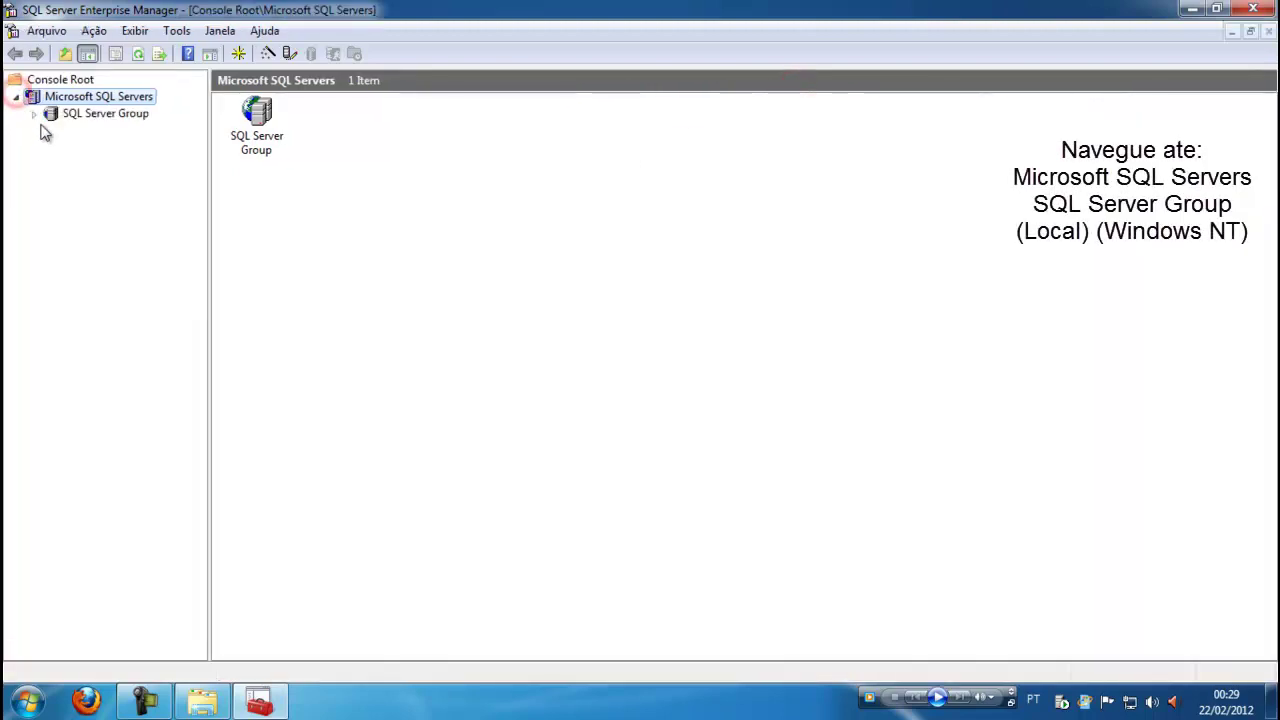
{"action": "left_click", "coordinate": [34, 114]}
{"action": "left_click", "coordinate": [53, 132]}
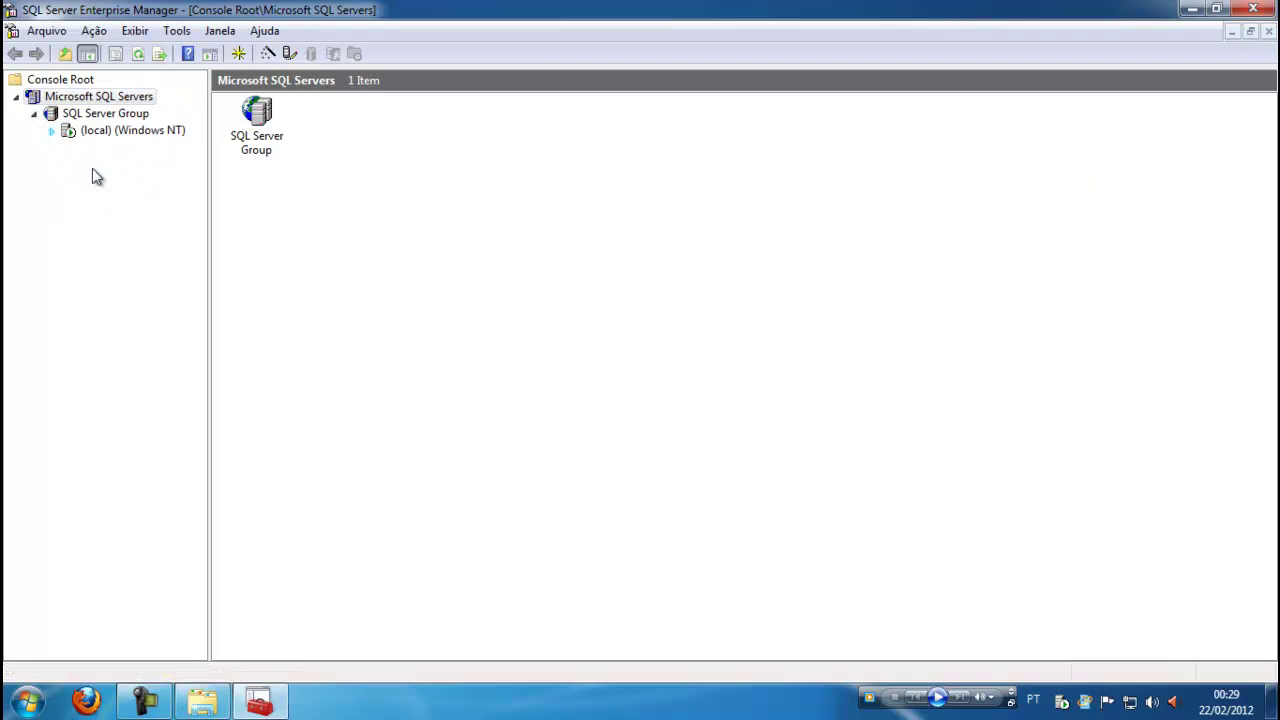
{"action": "left_click", "coordinate": [69, 147]}
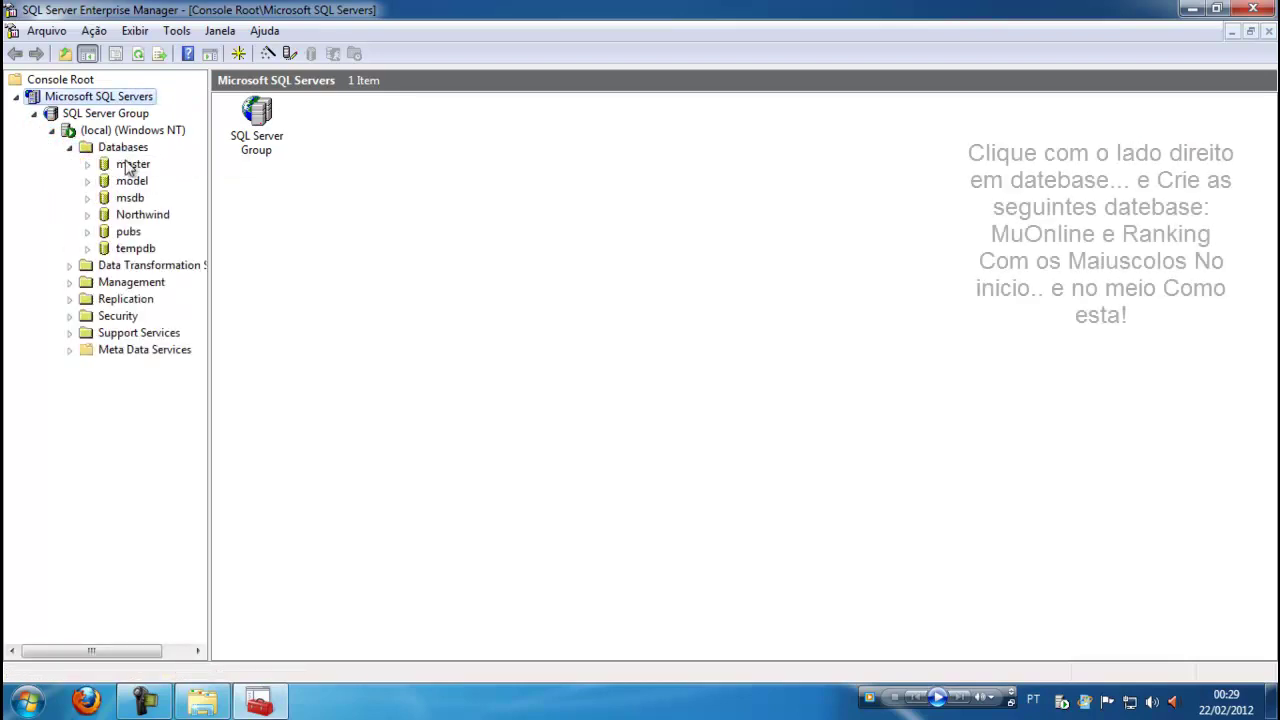
- Create a new database named MuOnline on the local server
{"action": "right_click", "coordinate": [128, 150]}
{"action": "left_click", "coordinate": [145, 161]}
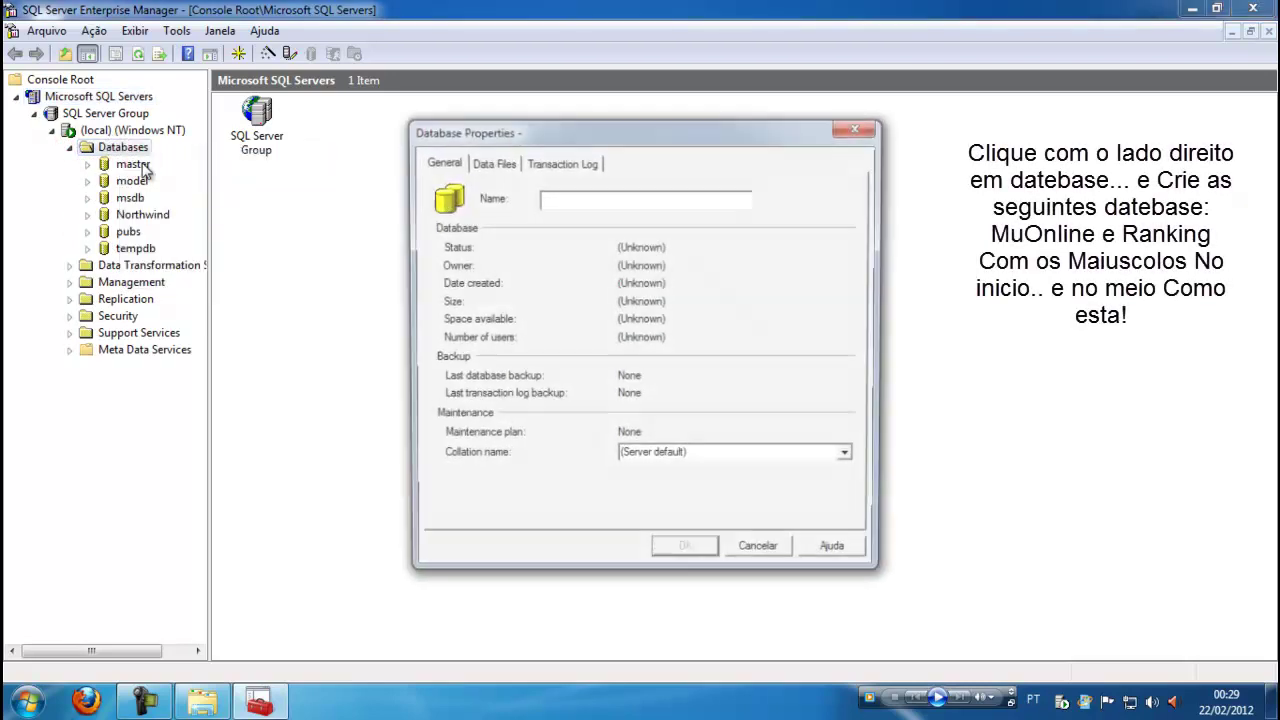
{"action": "type", "text": "MuOnline"}
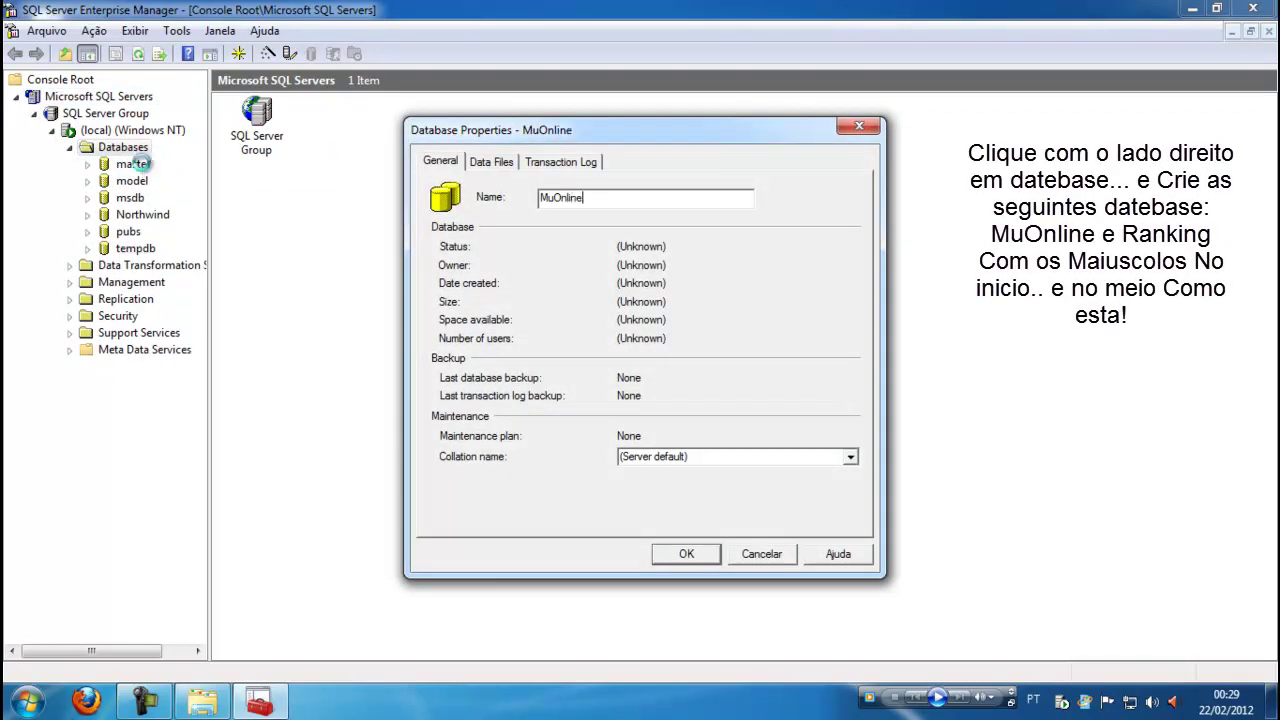
{"action": "key", "text": "Return"}
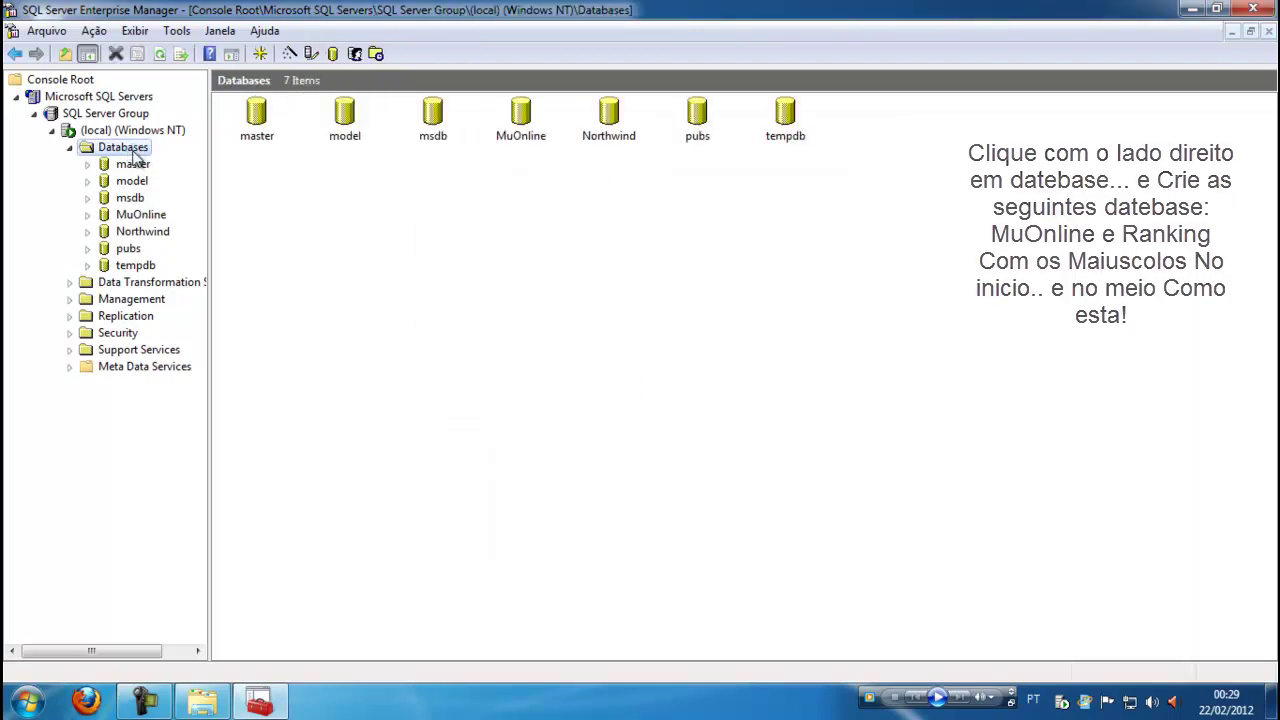
- Create a new database named Ranking on the local server
{"action": "right_click", "coordinate": [140, 148]}
{"action": "left_click", "coordinate": [157, 161]}
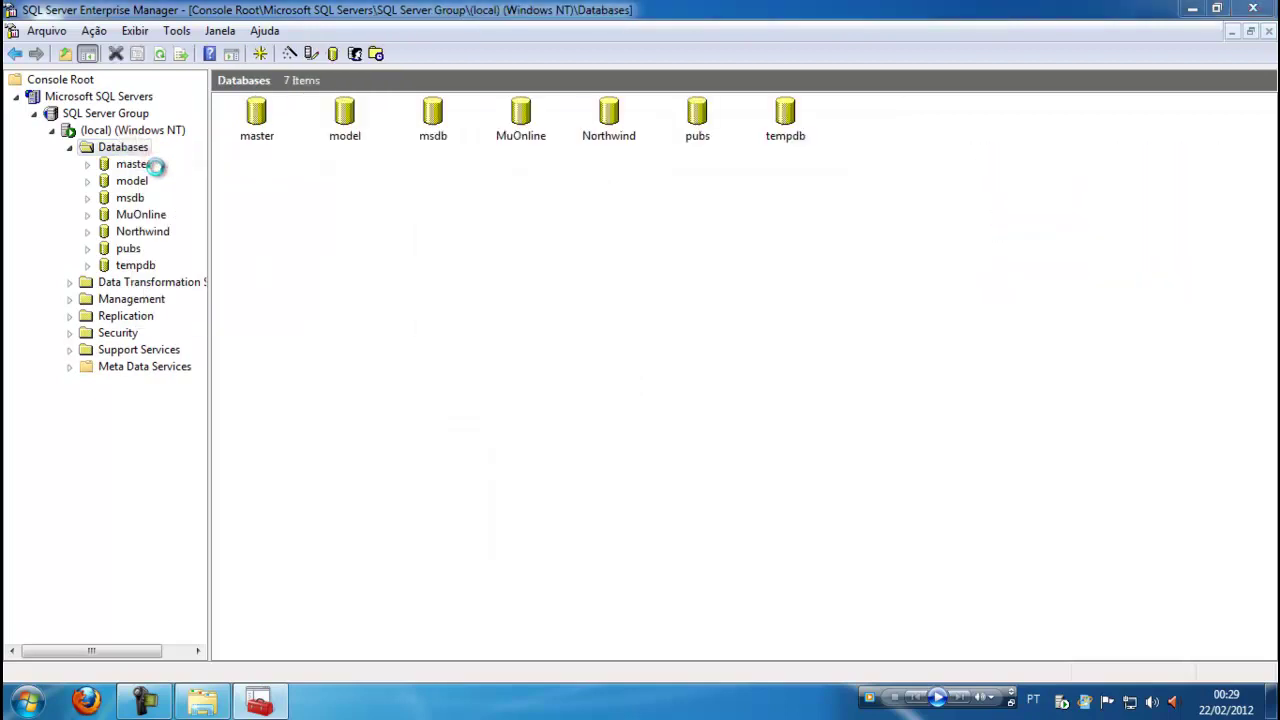
{"action": "type", "text": "Ranking"}
{"action": "key", "text": "Return"}
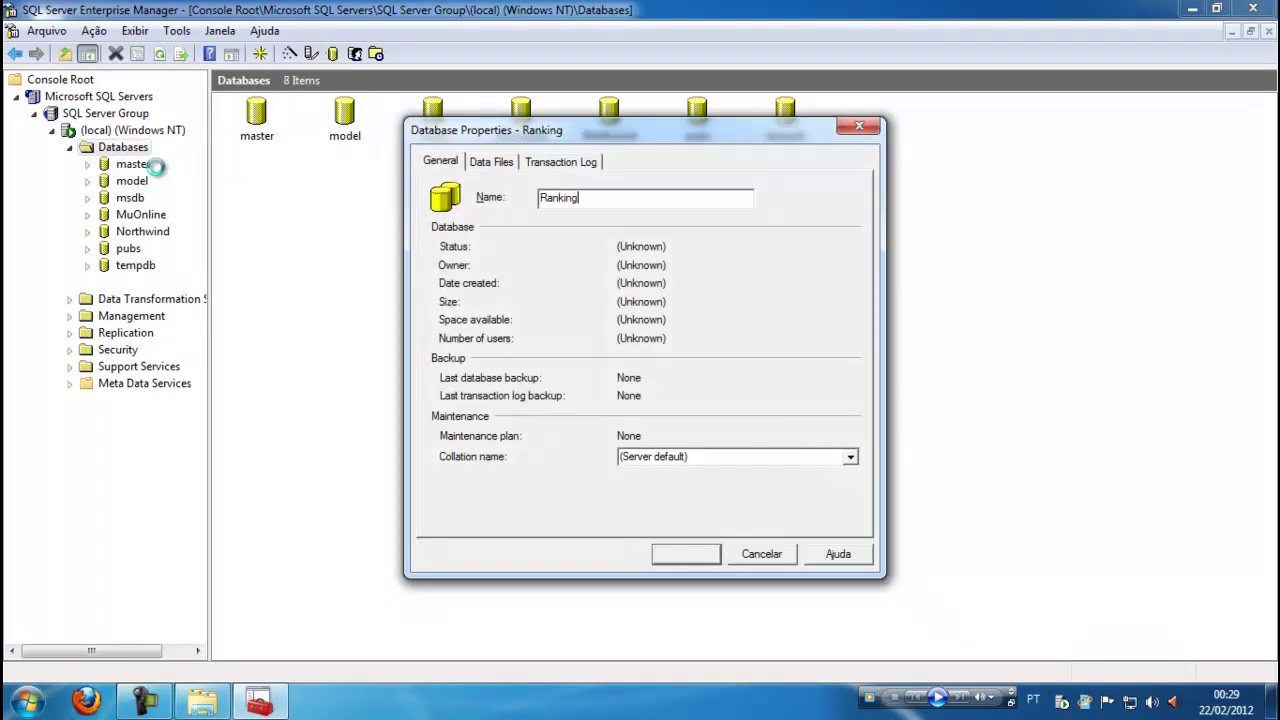
- Start a Restore Database task for MuOnline, set it to restore from device and begin adding a disk device
{"action": "right_click", "coordinate": [130, 214]}
{"action": "left_click", "coordinate": [225, 274]}
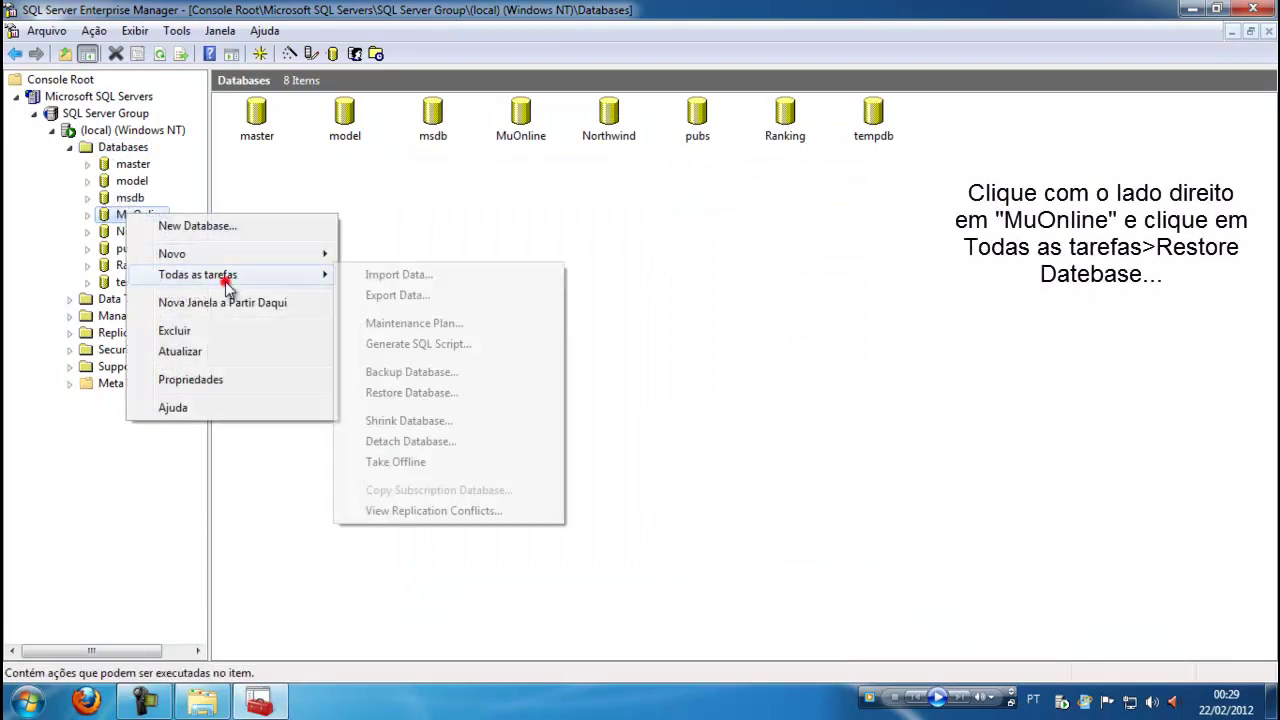
{"action": "left_click", "coordinate": [430, 393]}
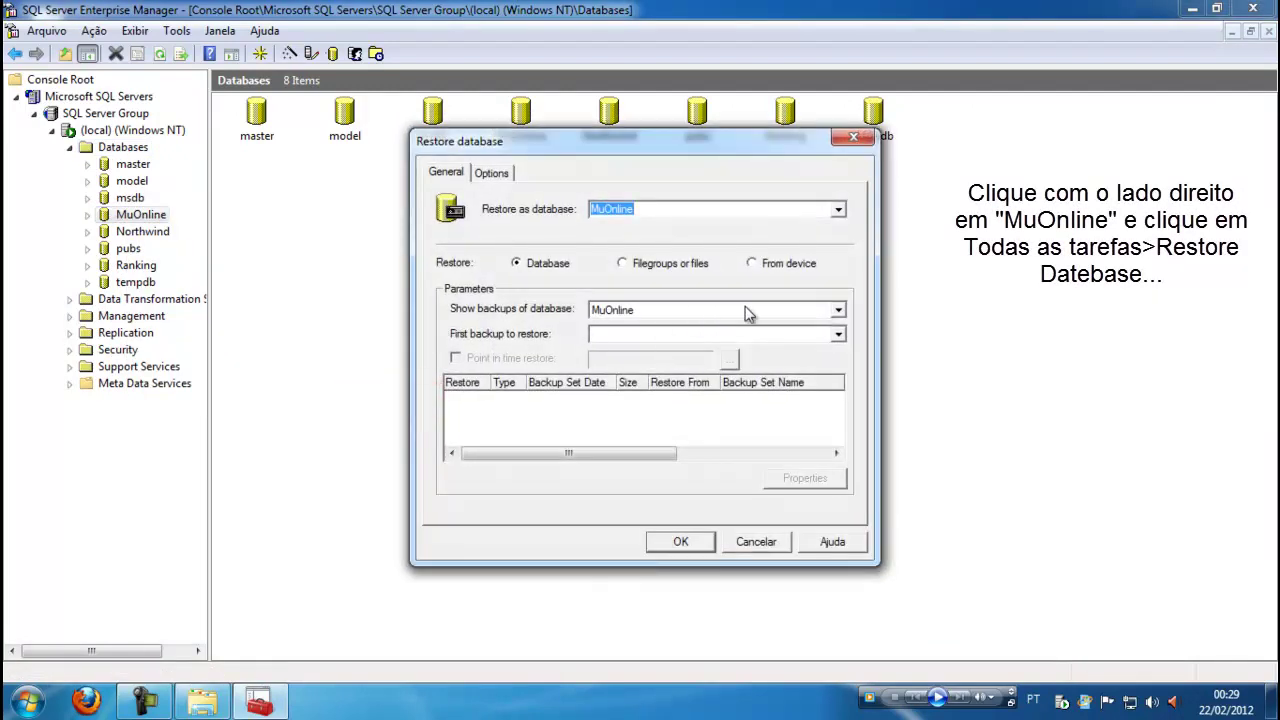
{"action": "left_click", "coordinate": [763, 264]}
{"action": "left_click", "coordinate": [780, 338]}
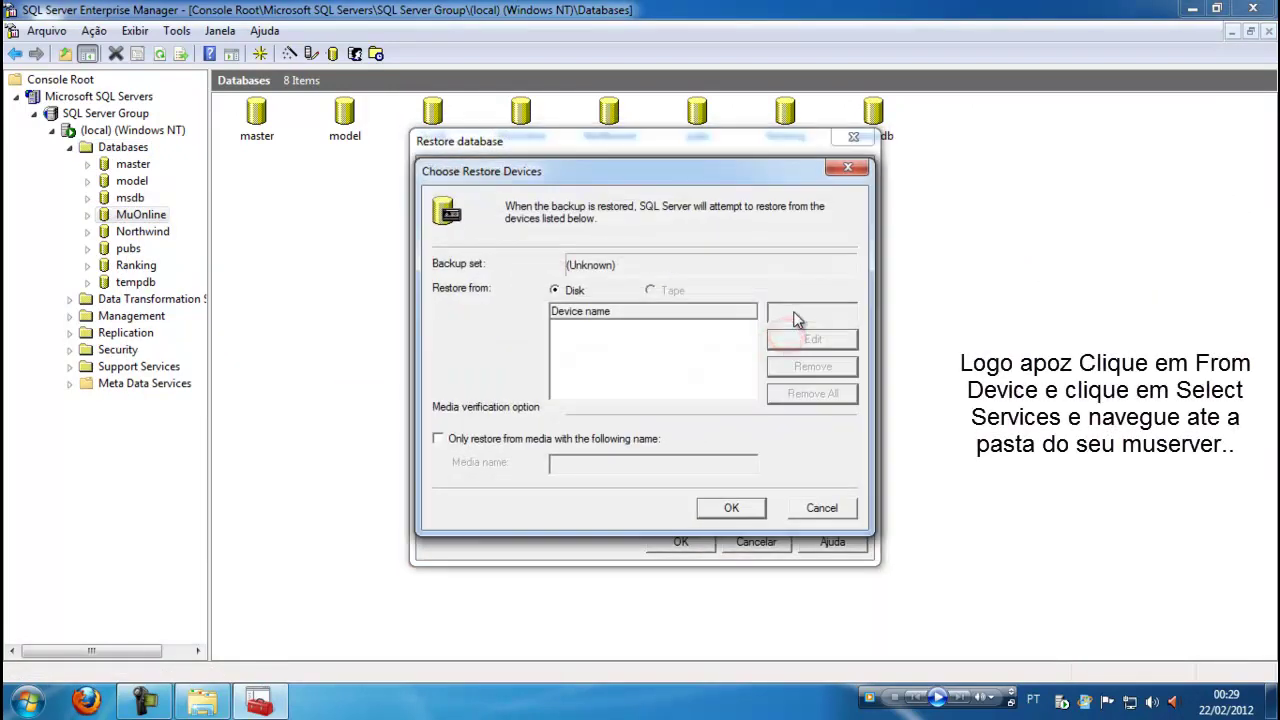
{"action": "left_click", "coordinate": [796, 313]}
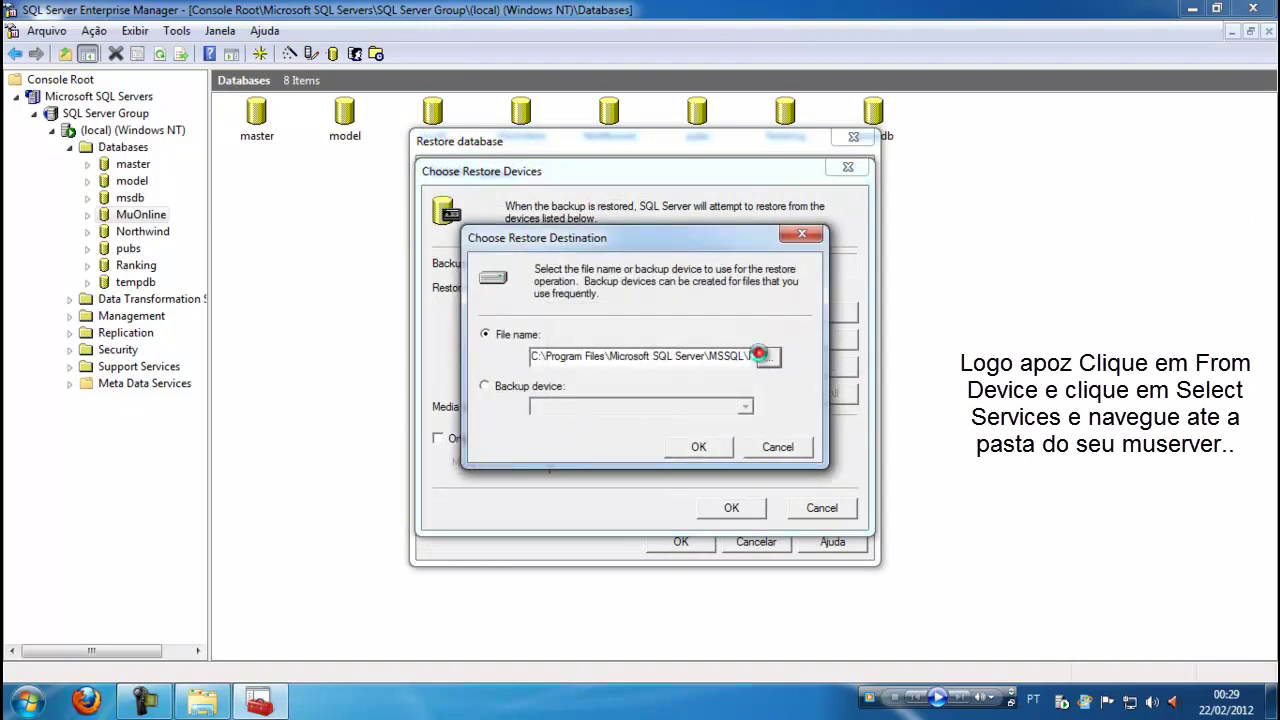
- Choose the backup file C:\MuServer\db baks\MuOnline as the restore source
{"action": "left_click", "coordinate": [768, 357]}
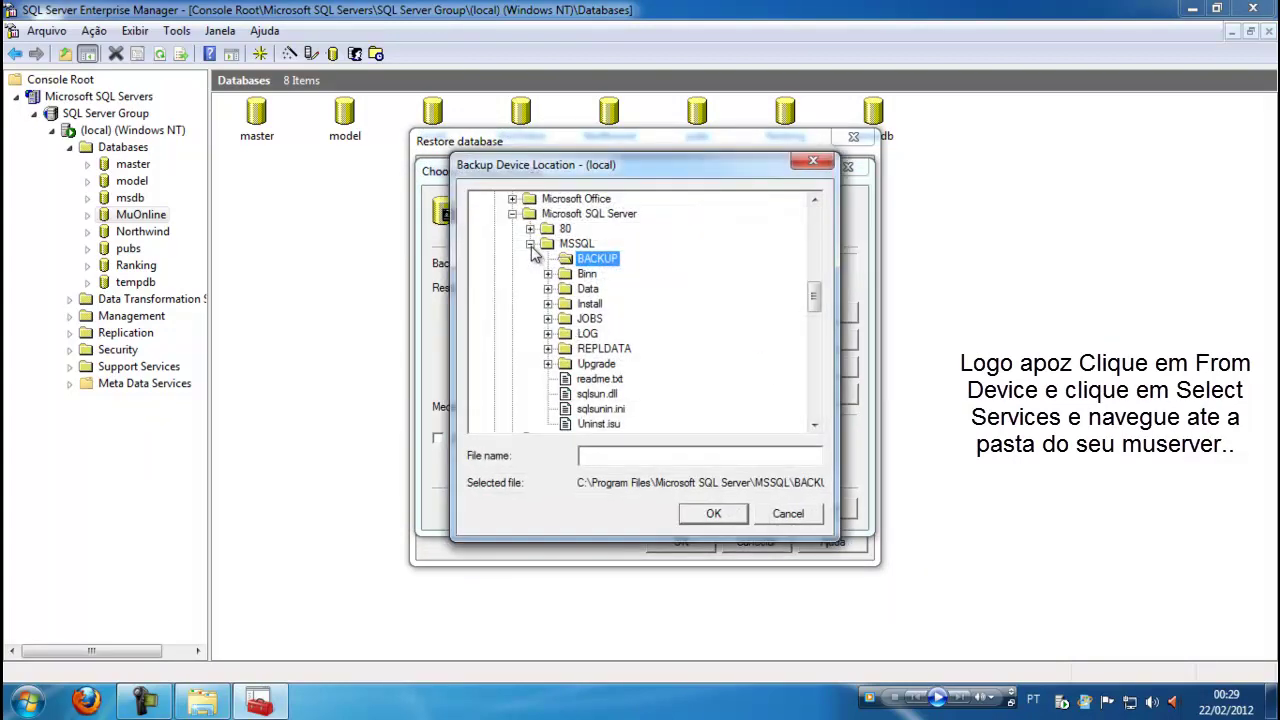
{"action": "left_click", "coordinate": [531, 245]}
{"action": "scroll", "coordinate": [507, 288], "scroll_direction": "up", "scroll_amount": 3}
{"action": "left_click", "coordinate": [513, 351]}
{"action": "scroll", "coordinate": [541, 361], "scroll_direction": "up", "scroll_amount": 9}
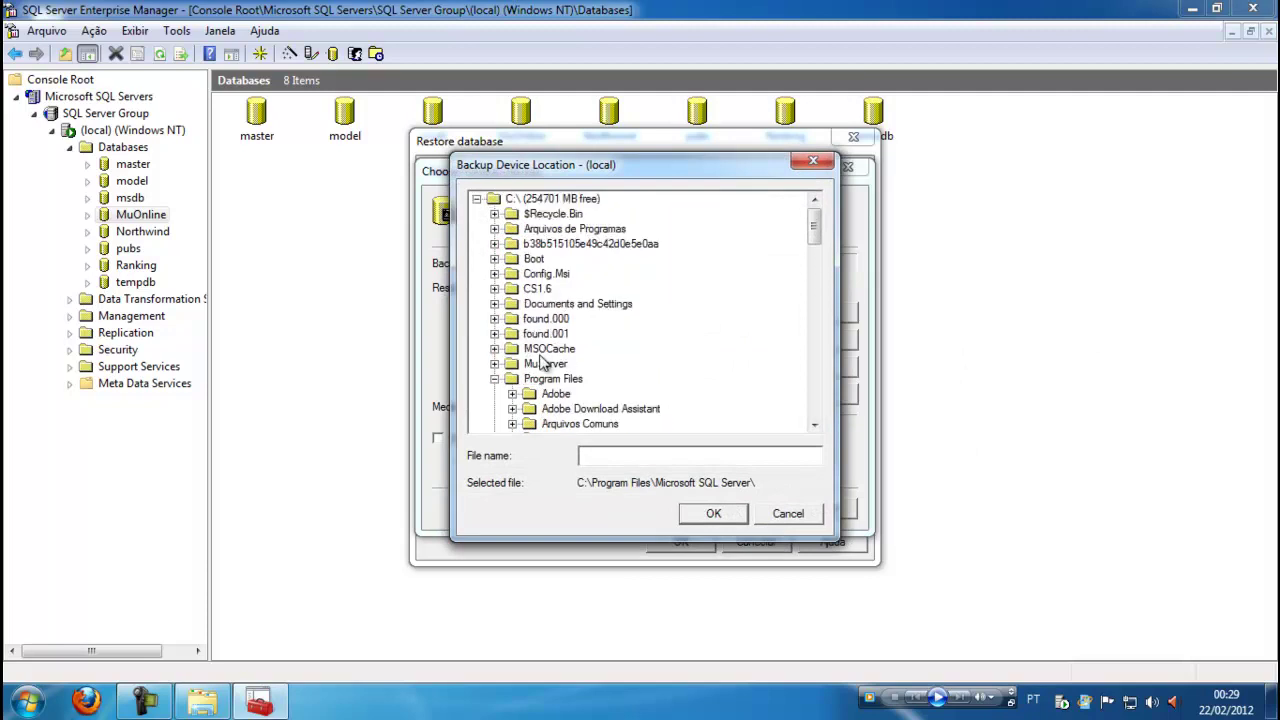
{"action": "left_click", "coordinate": [495, 379]}
{"action": "double_click", "coordinate": [546, 365]}
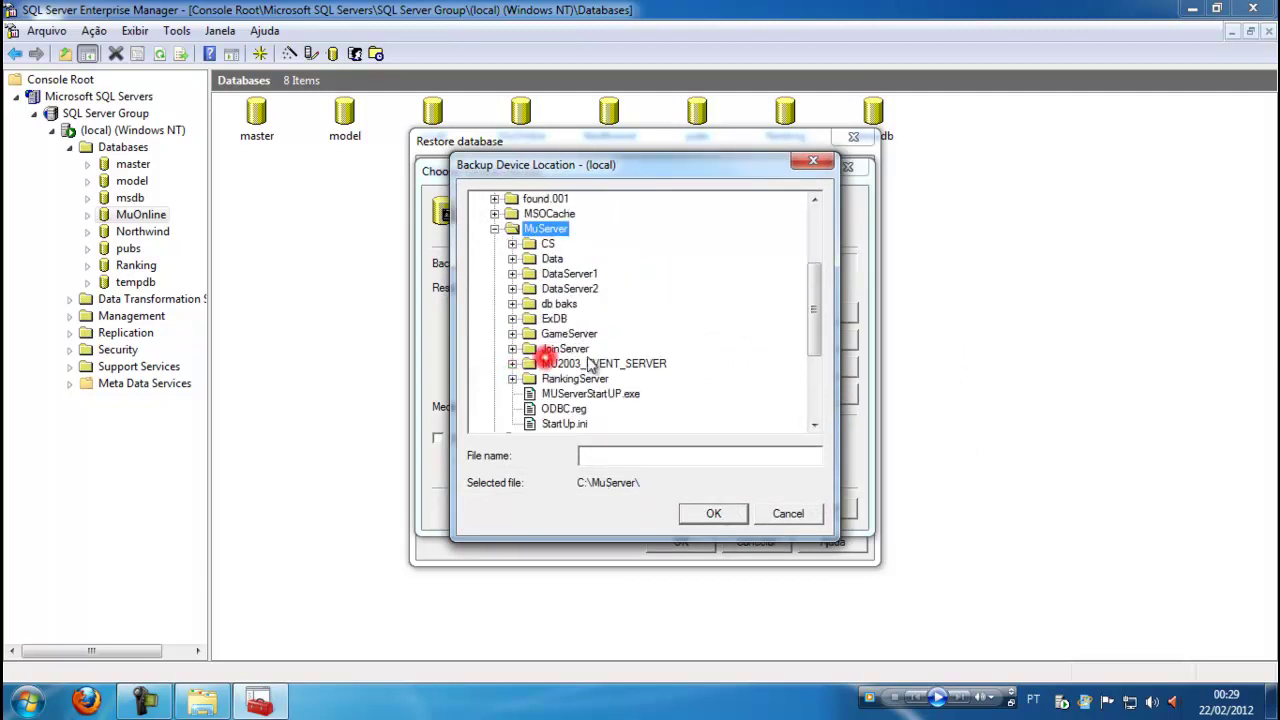
{"action": "double_click", "coordinate": [563, 303]}
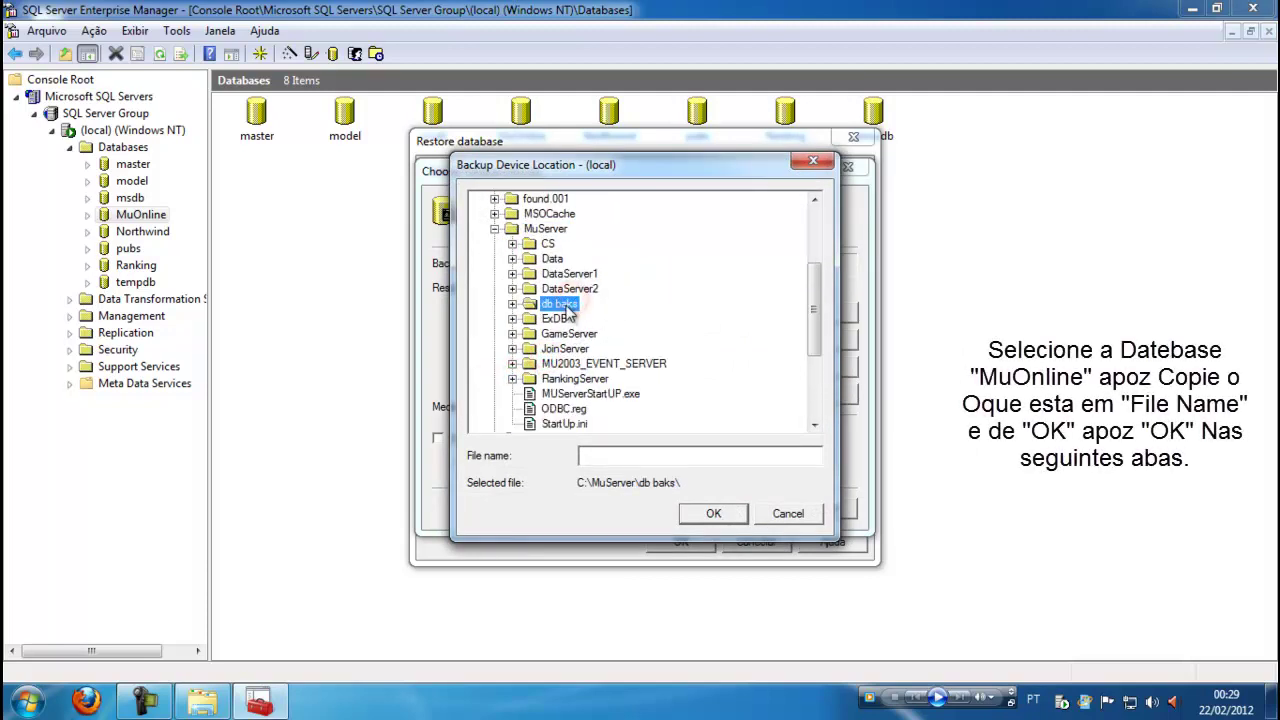
{"action": "left_click", "coordinate": [578, 318]}
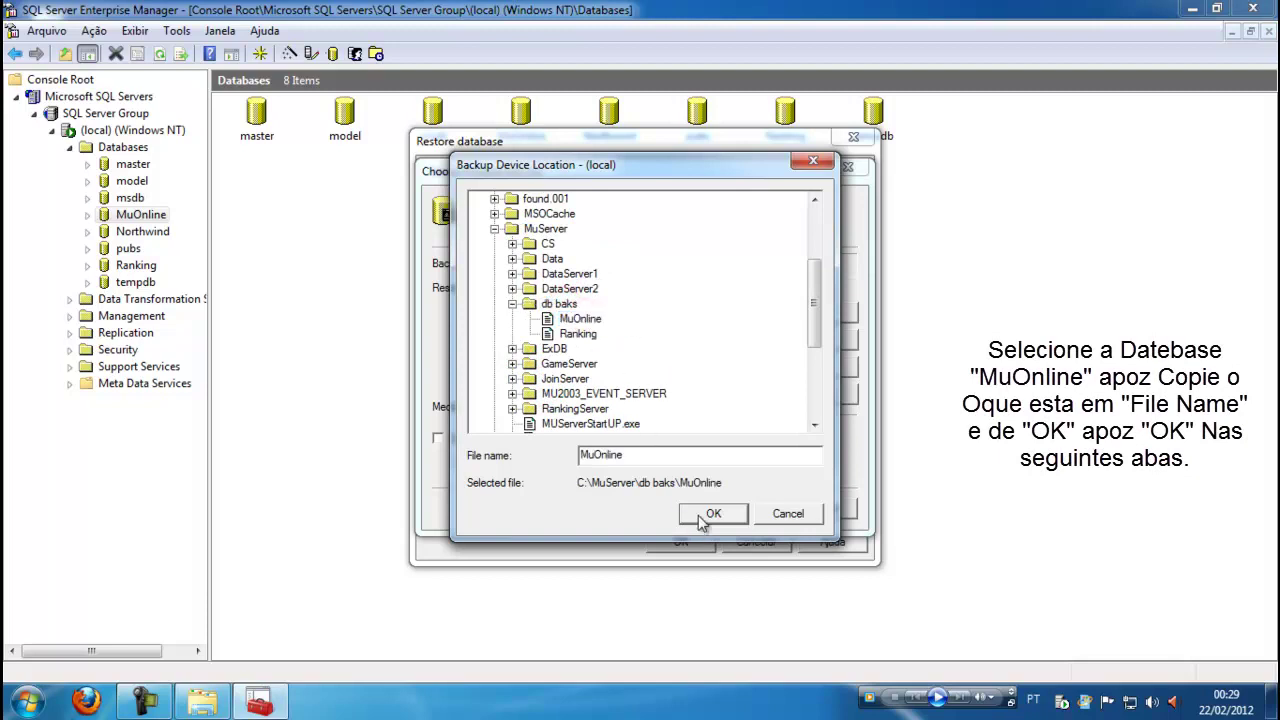
{"action": "left_click", "coordinate": [708, 513]}
- Copy the backup's path C:\MuServer\db baks\MuOnline and accept the file as the restore device
{"action": "left_click_drag", "start_coordinate": [687, 358], "coordinate": [529, 358]}
{"action": "key", "text": "ctrl+c"}
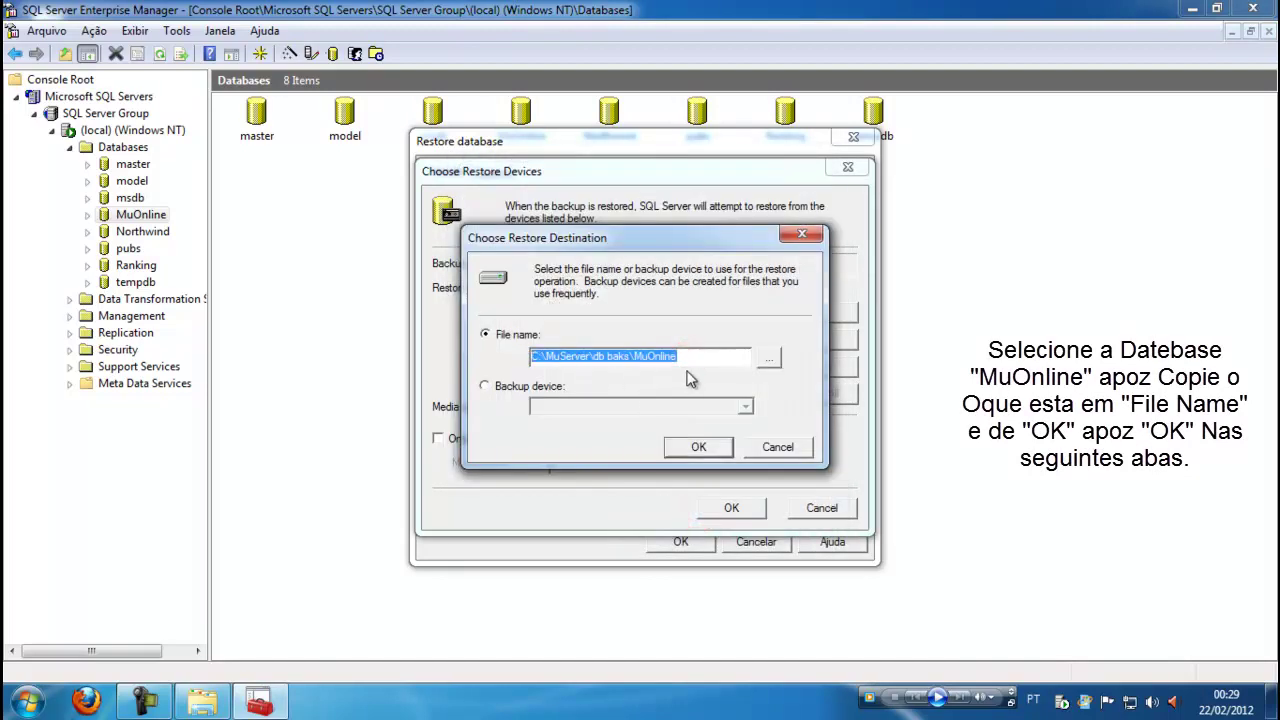
{"action": "left_click", "coordinate": [698, 447]}
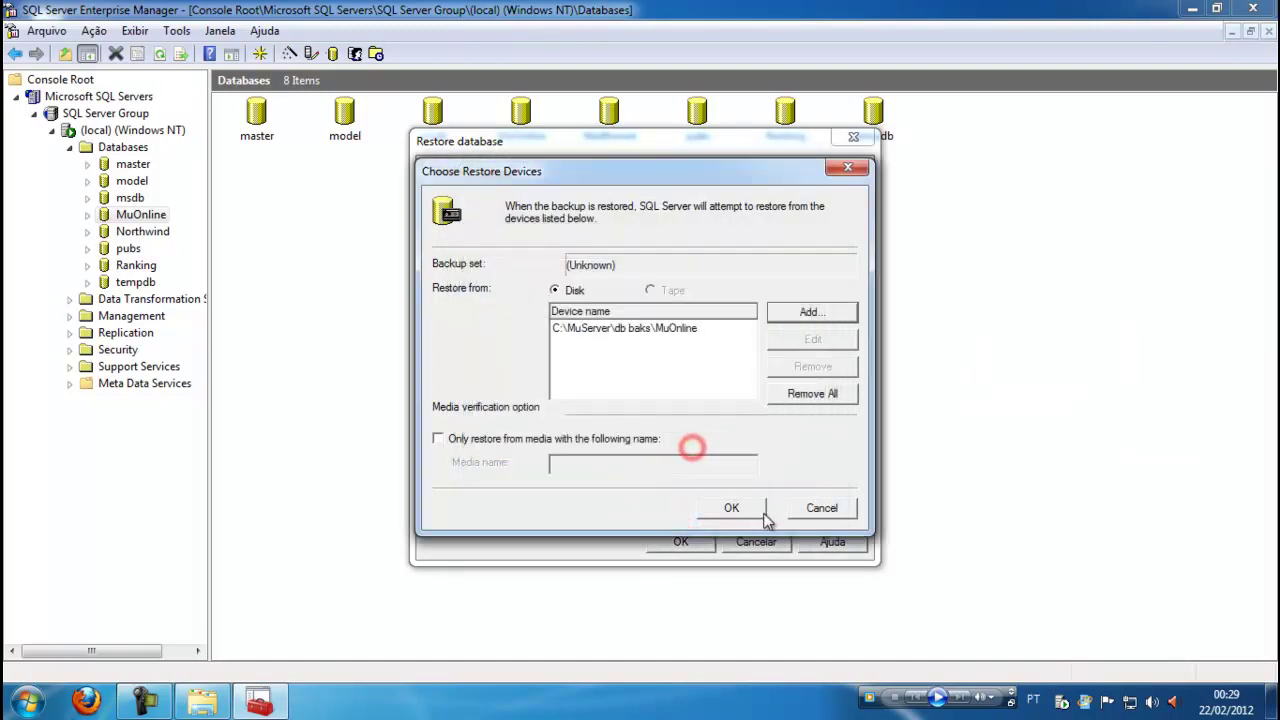
{"action": "left_click", "coordinate": [728, 509]}
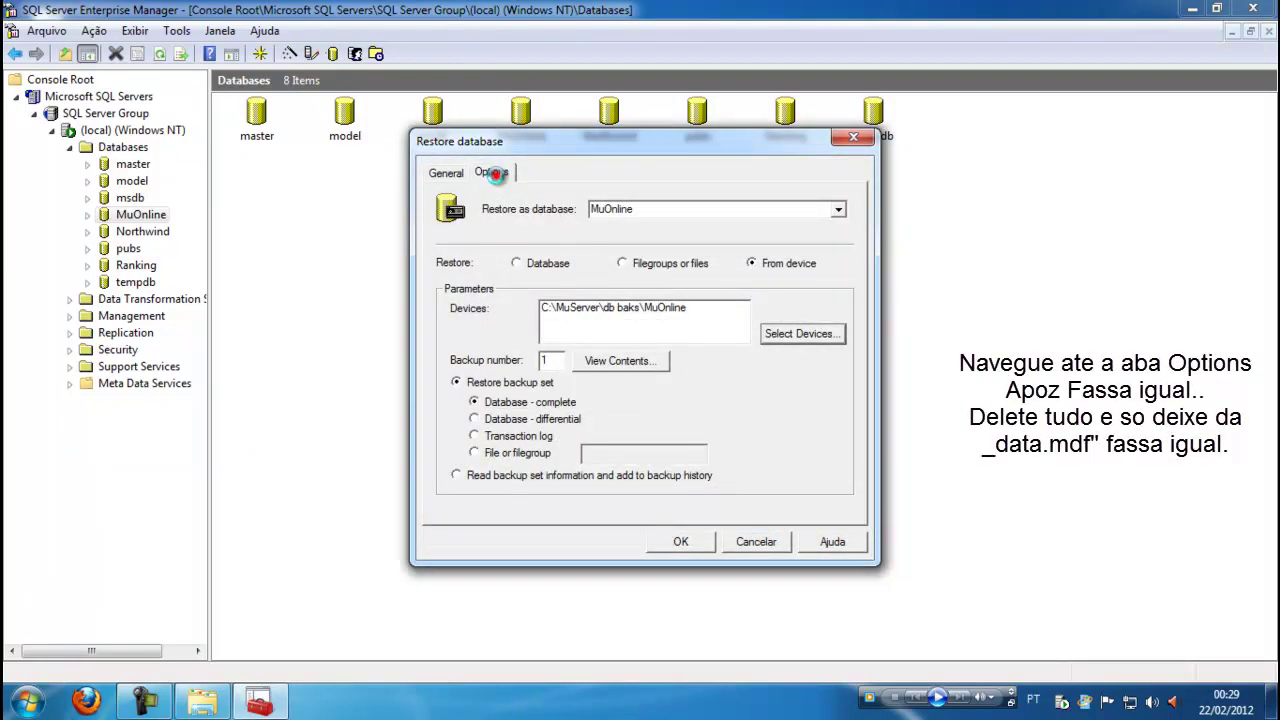
- In the restore options, set the physical file name of MuOnline_dat to C:\MuServer\db baks\MuOnline_data.mdf, using the copied path
{"action": "left_click", "coordinate": [493, 173]}
{"action": "left_click", "coordinate": [695, 297]}
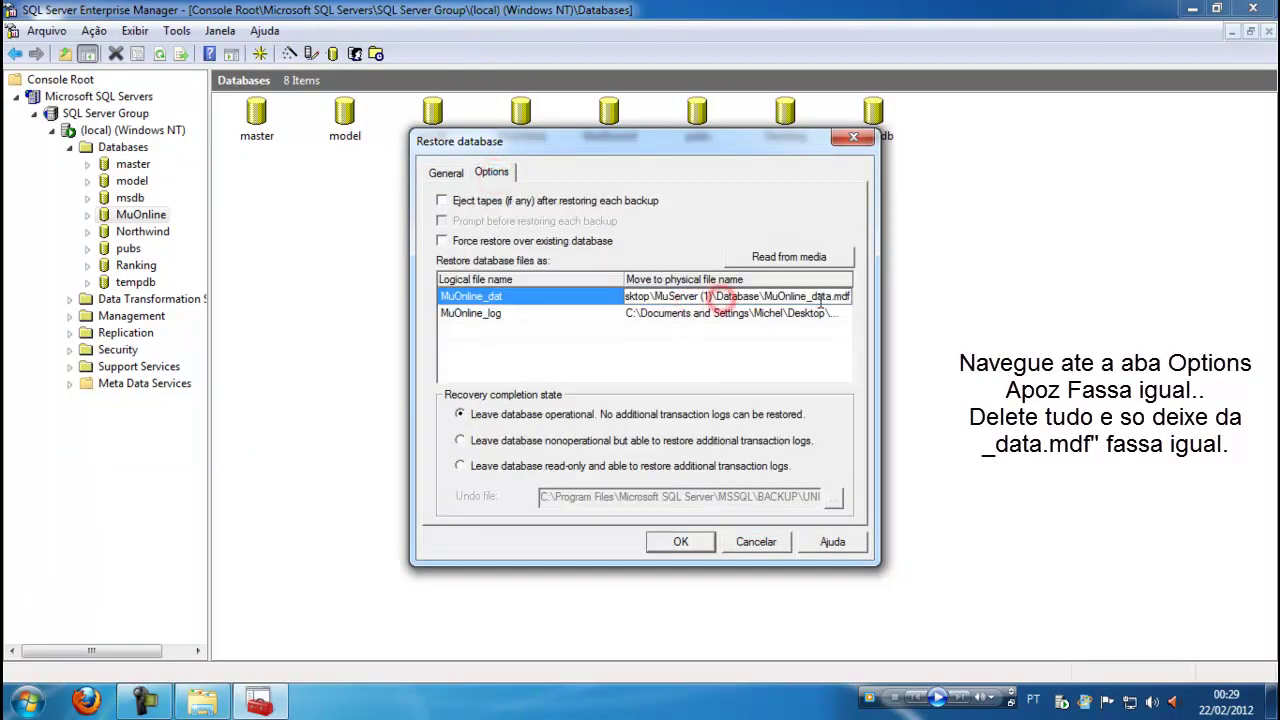
{"action": "left_click_drag", "start_coordinate": [805, 295], "coordinate": [595, 296]}
{"action": "left_click", "coordinate": [565, 294]}
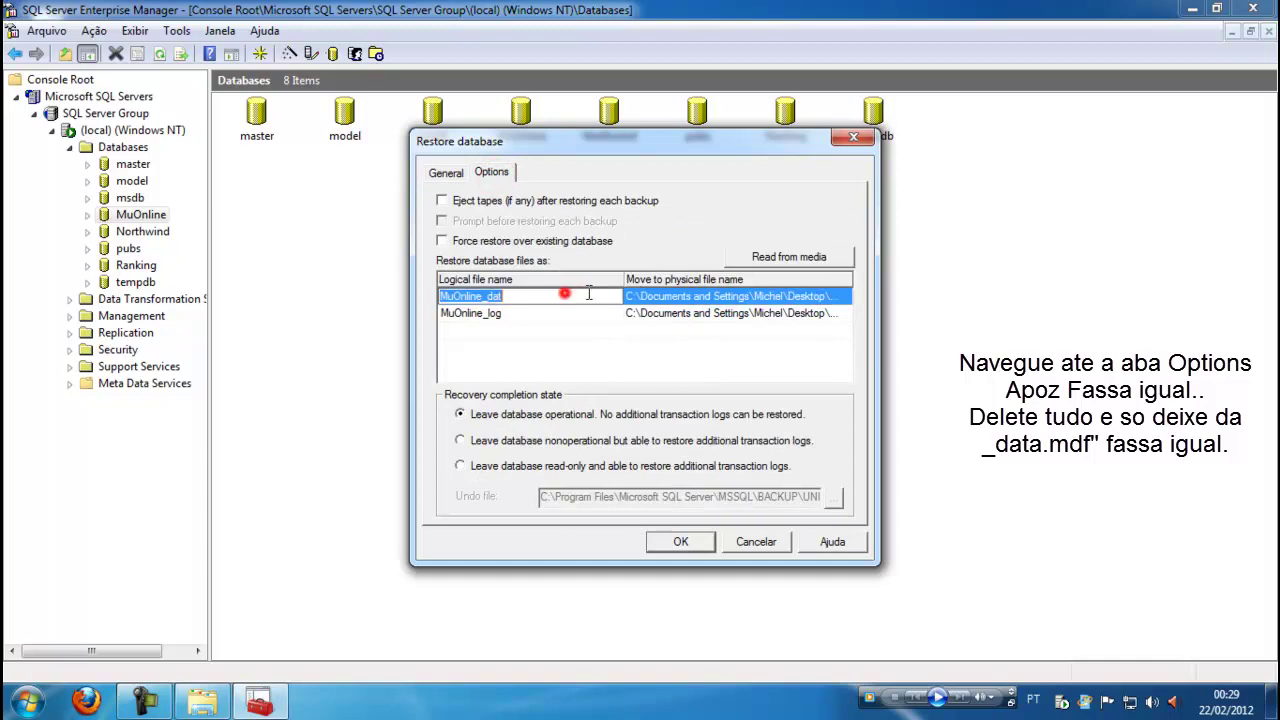
{"action": "left_click", "coordinate": [707, 299]}
{"action": "left_click", "coordinate": [795, 297]}
{"action": "double_click", "coordinate": [803, 297]}
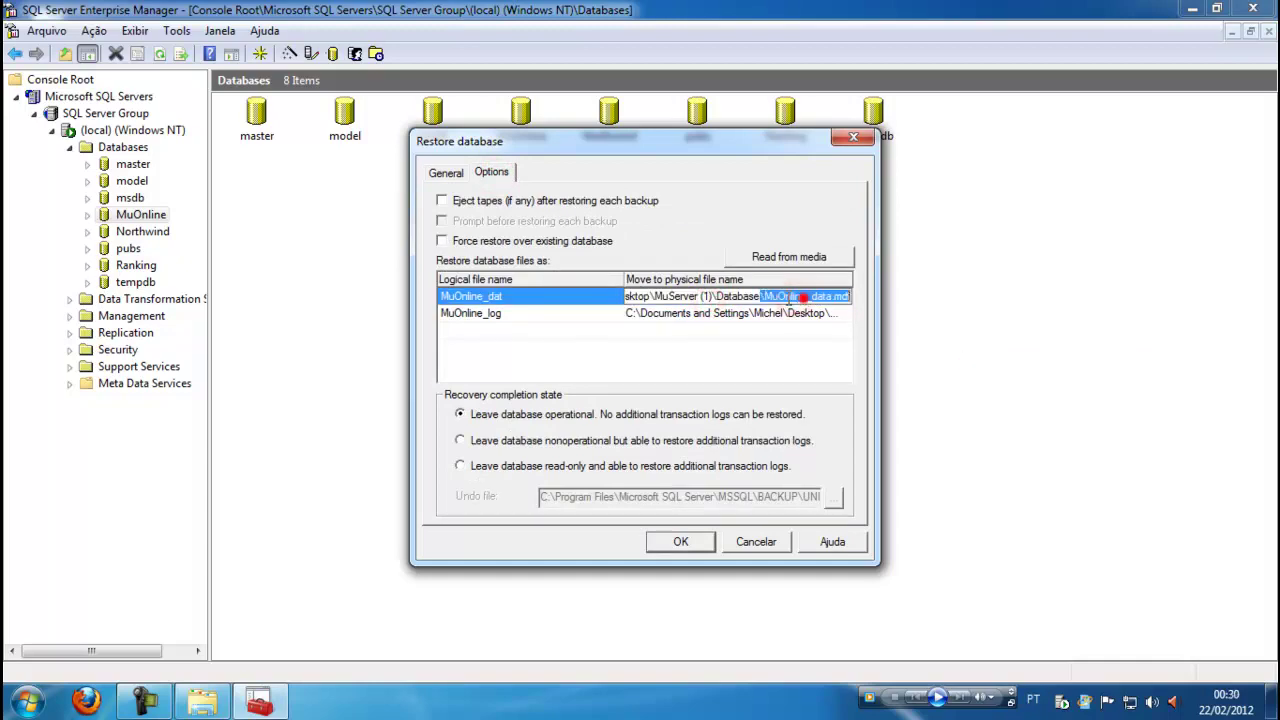
{"action": "left_click_drag", "start_coordinate": [803, 297], "coordinate": [681, 297]}
{"action": "double_click", "coordinate": [726, 294]}
{"action": "left_click_drag", "start_coordinate": [803, 296], "coordinate": [627, 296]}
{"action": "key", "text": "BackSpace"}
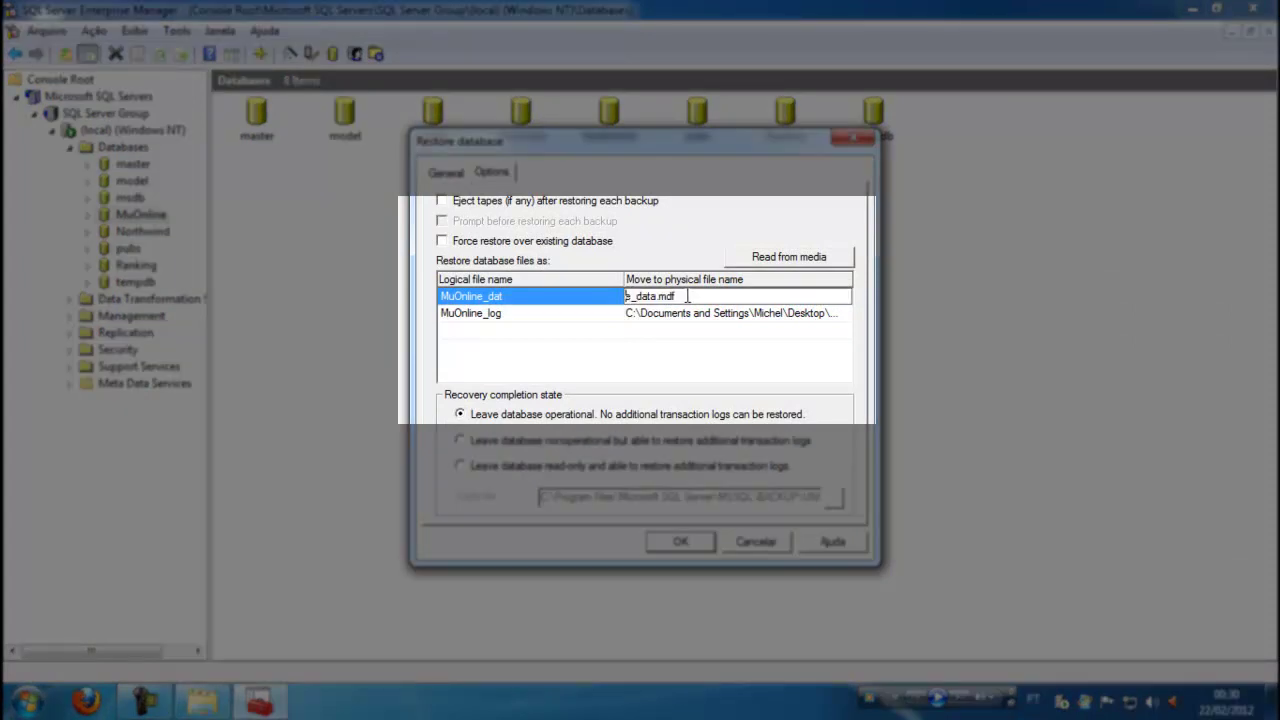
{"action": "key", "text": "ctrl+v"}
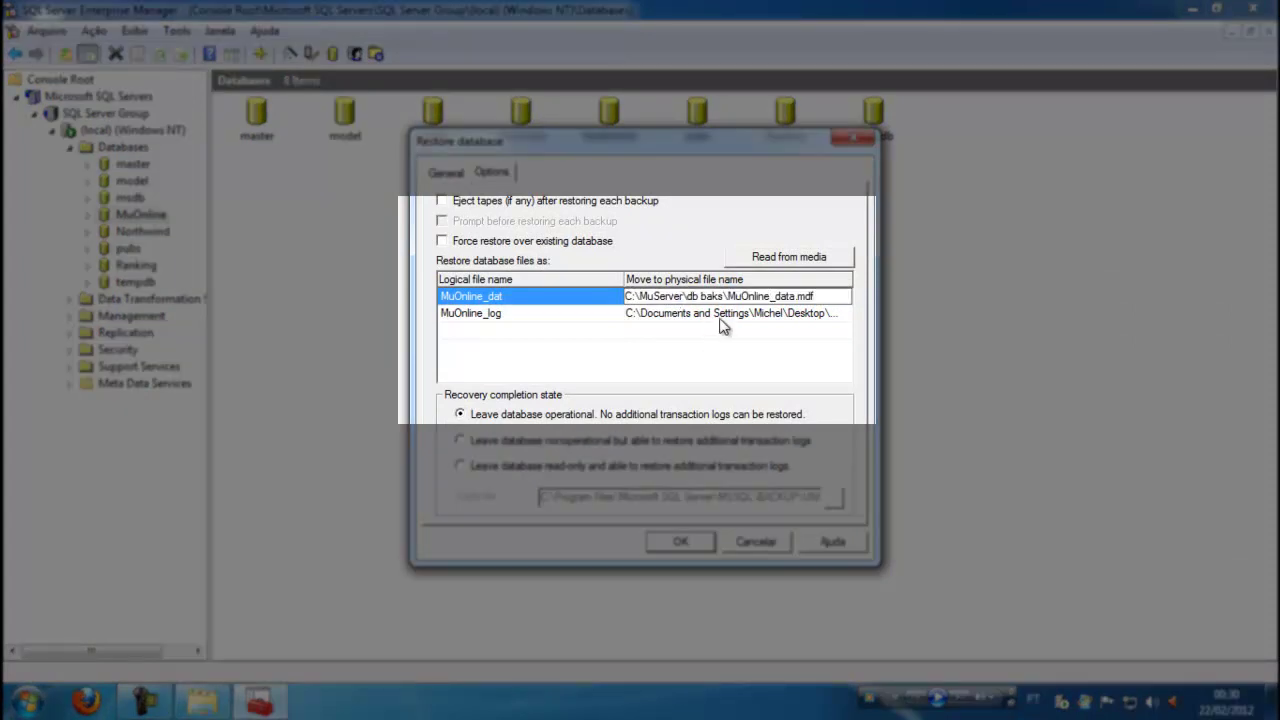
- Set the physical file name of MuOnline_log to C:\MuServer\db baks\MuOnline_log.ldf, using the copied path
{"action": "left_click", "coordinate": [721, 317]}
{"action": "left_click_drag", "start_coordinate": [744, 315], "coordinate": [625, 307]}
{"action": "key", "text": "BackSpace"}
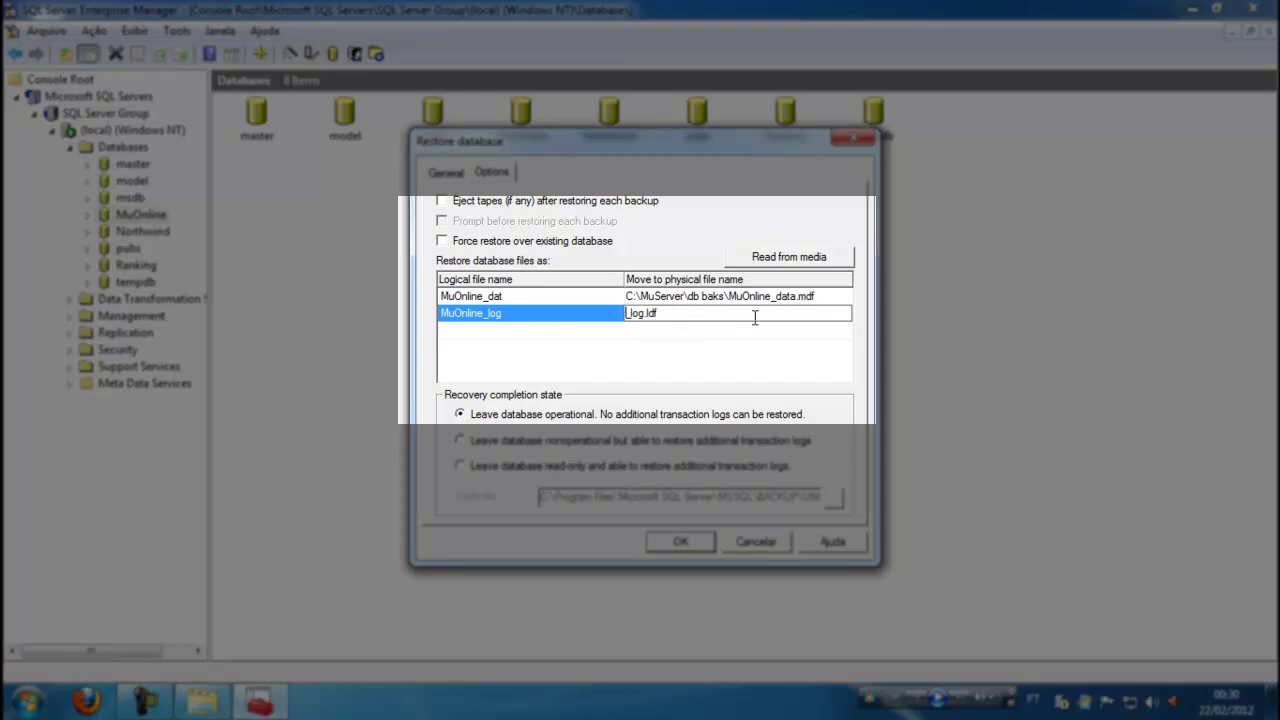
{"action": "key", "text": "ctrl+v"}
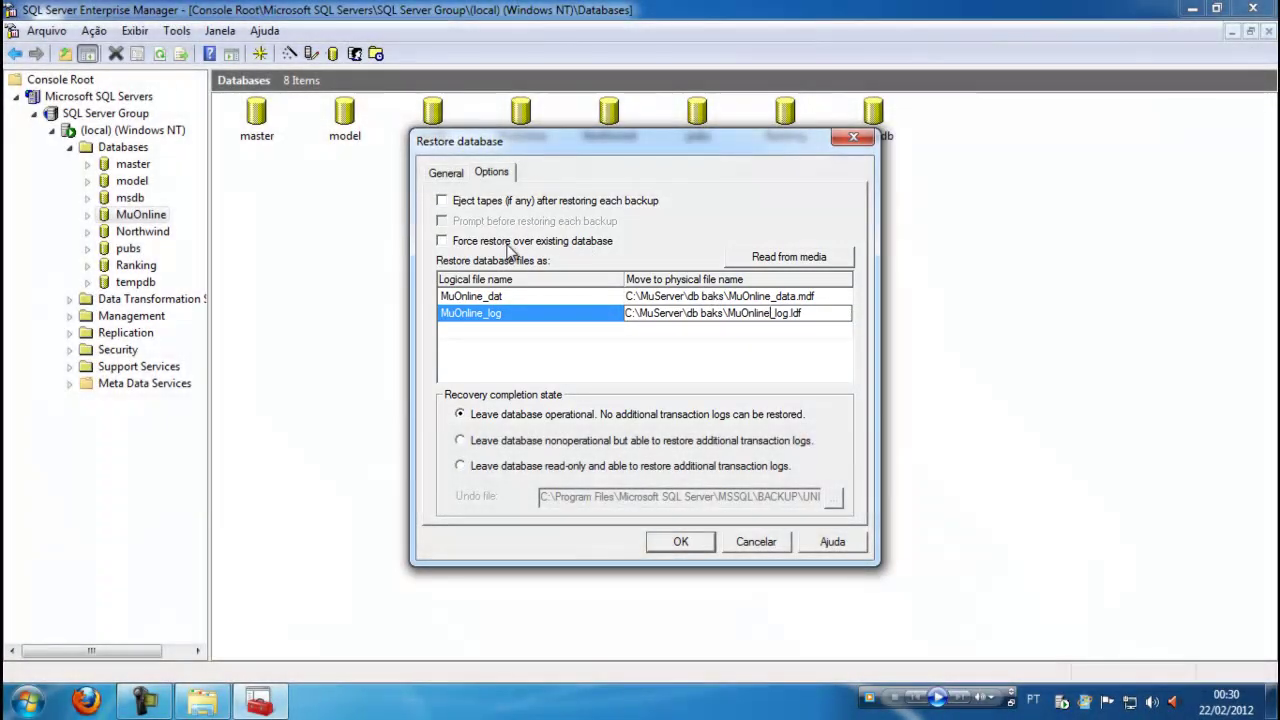
- Enable forced restore over the existing database and run the MuOnline restore to completion
{"action": "left_click", "coordinate": [507, 243]}
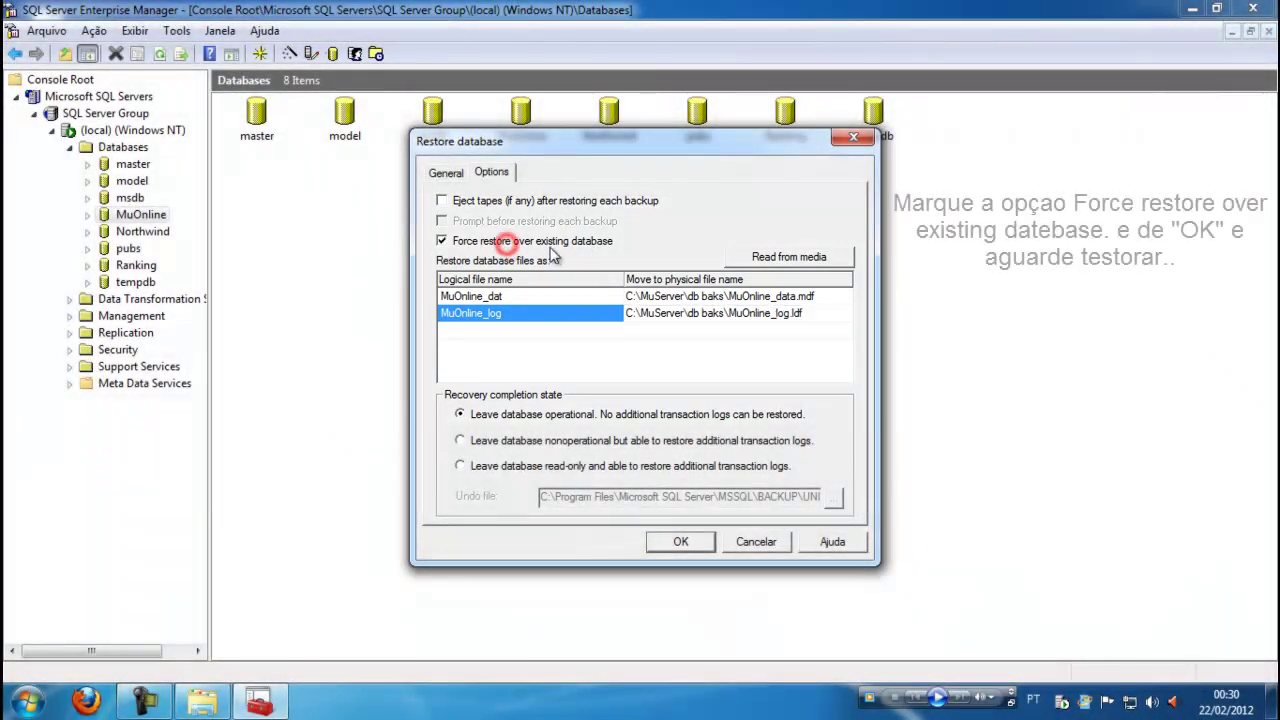
{"action": "left_click", "coordinate": [682, 540]}
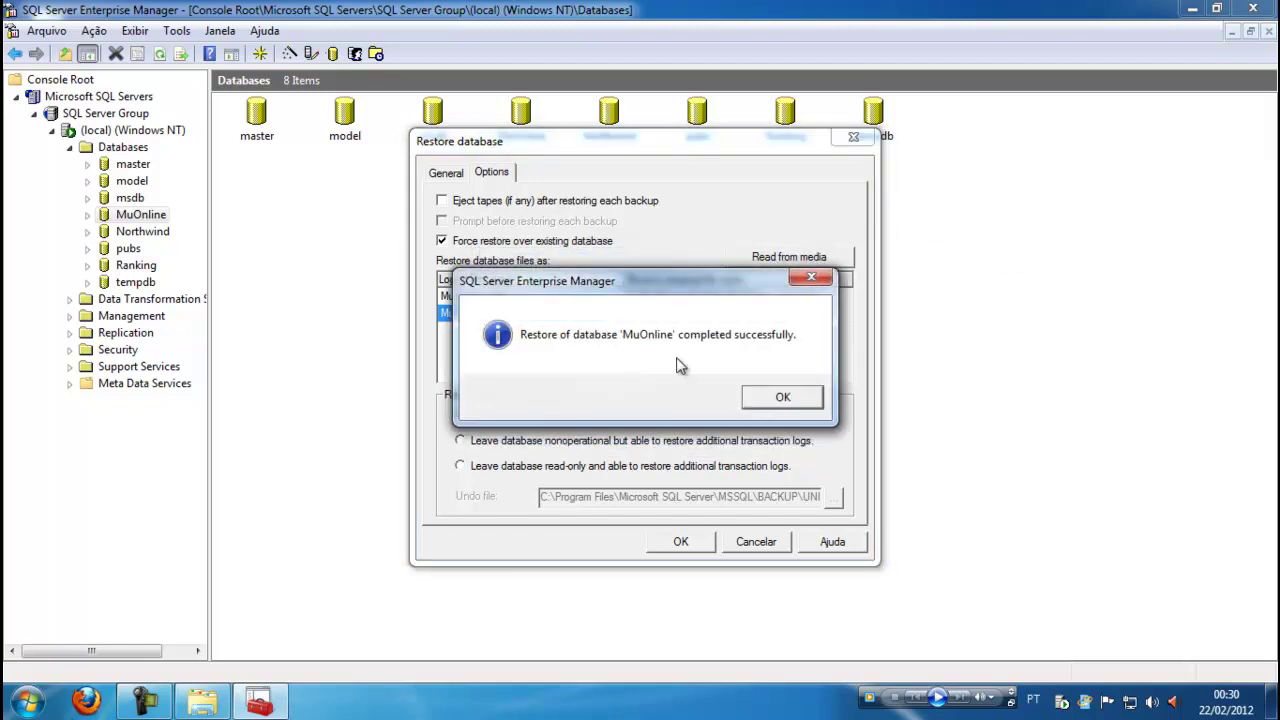
{"action": "left_click", "coordinate": [783, 395]}
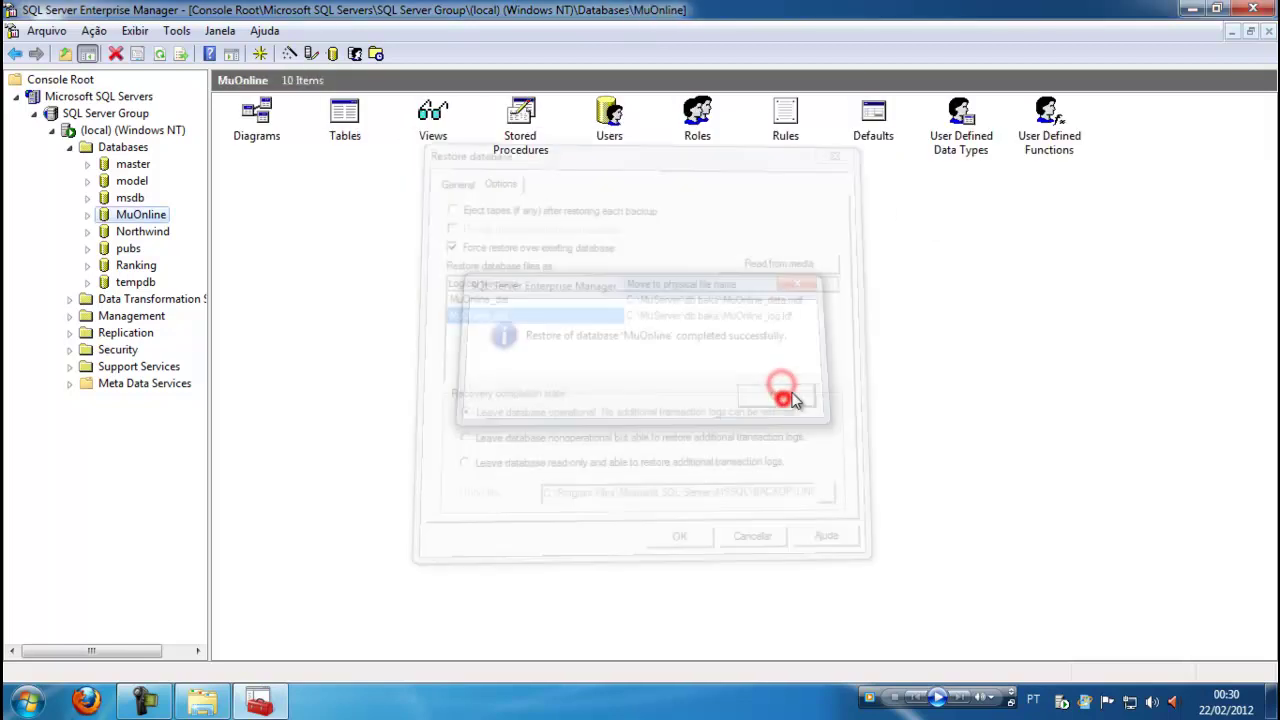
- Start a Restore Database task for Ranking, set it to restore from device and begin adding a disk device
{"action": "right_click", "coordinate": [134, 264]}
{"action": "mouse_move", "coordinate": [206, 324]}
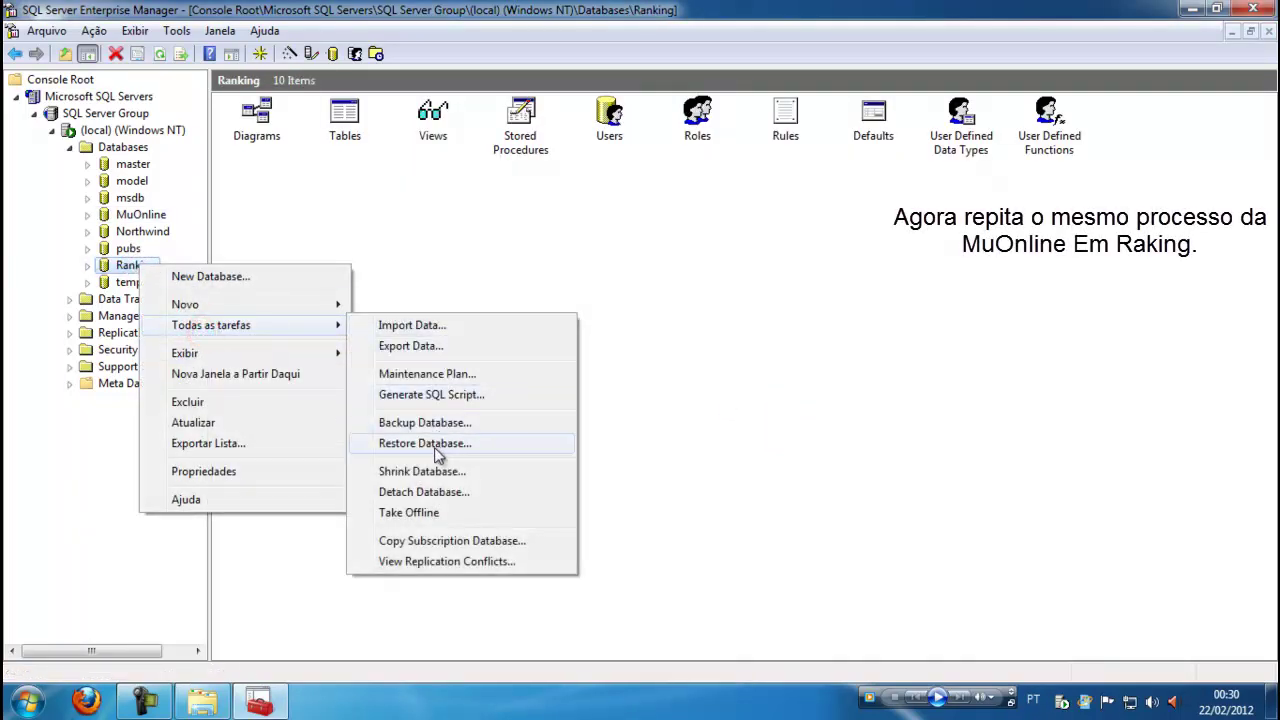
{"action": "left_click", "coordinate": [433, 444]}
{"action": "left_click", "coordinate": [751, 263]}
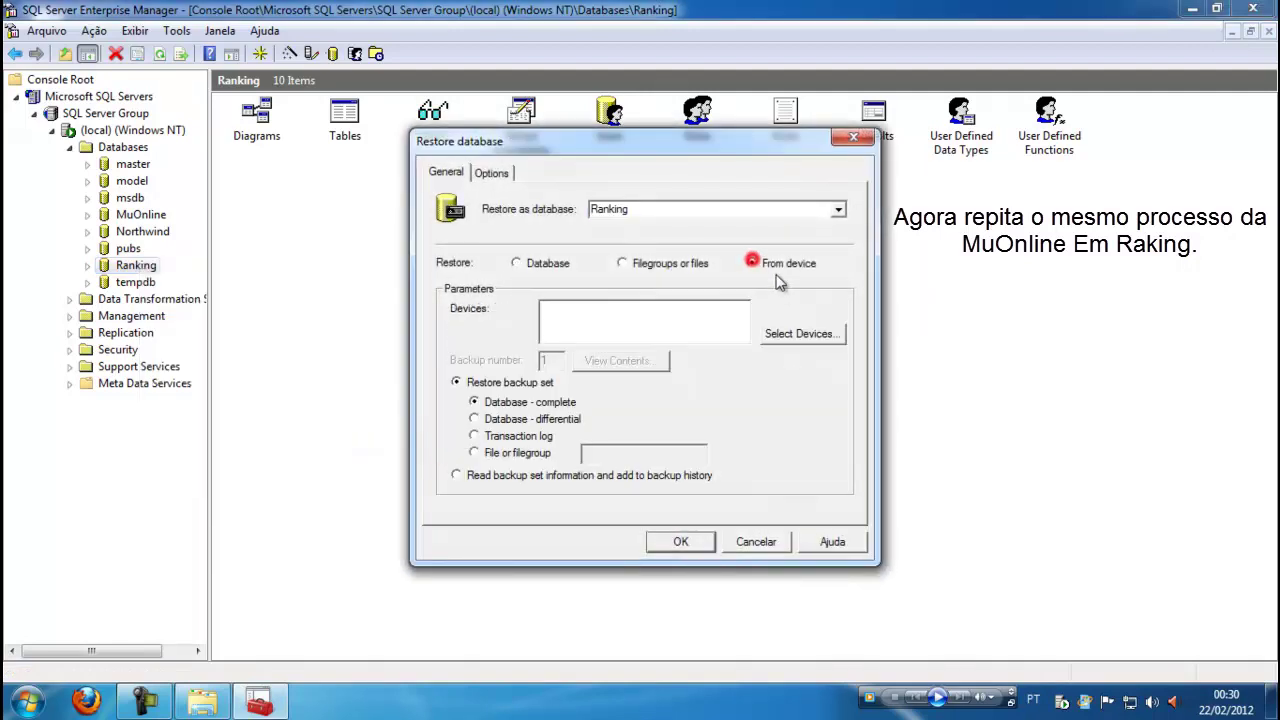
{"action": "left_click", "coordinate": [799, 334]}
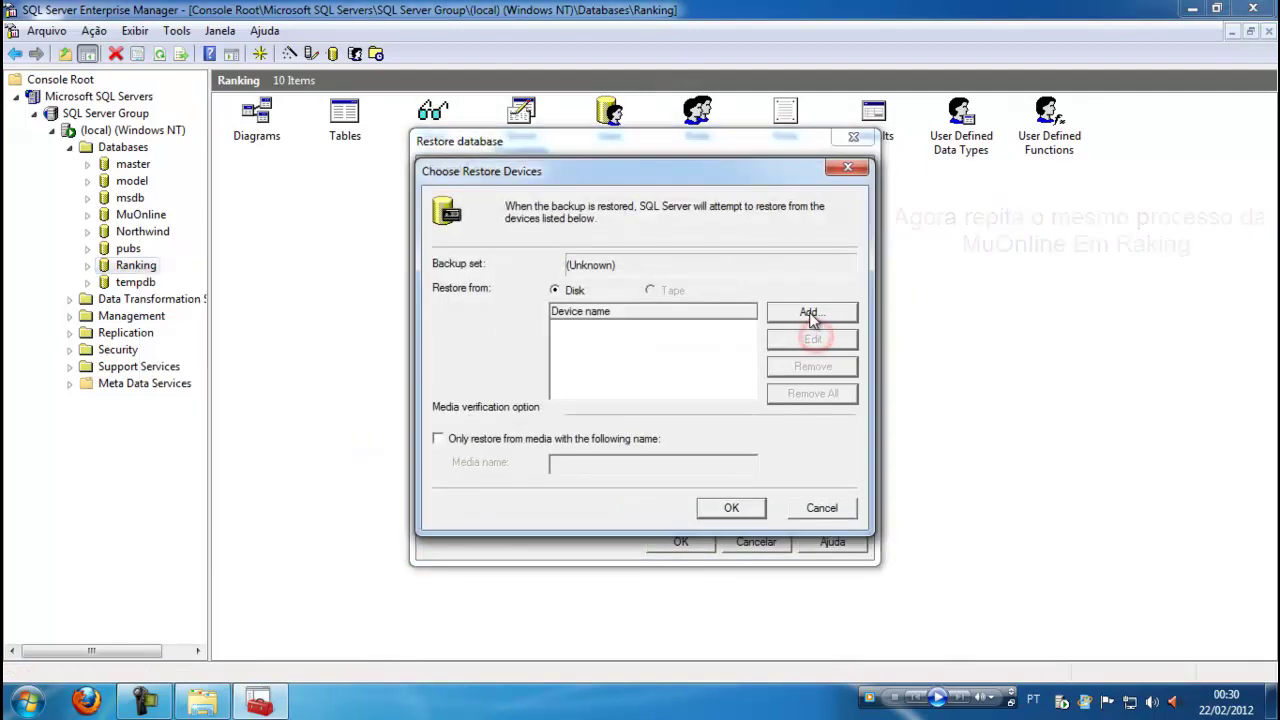
{"action": "left_click", "coordinate": [809, 314]}
- Choose the backup file C:\MuServer\db baks\Ranking, copy its path and accept it as the restore device
{"action": "left_click", "coordinate": [767, 359]}
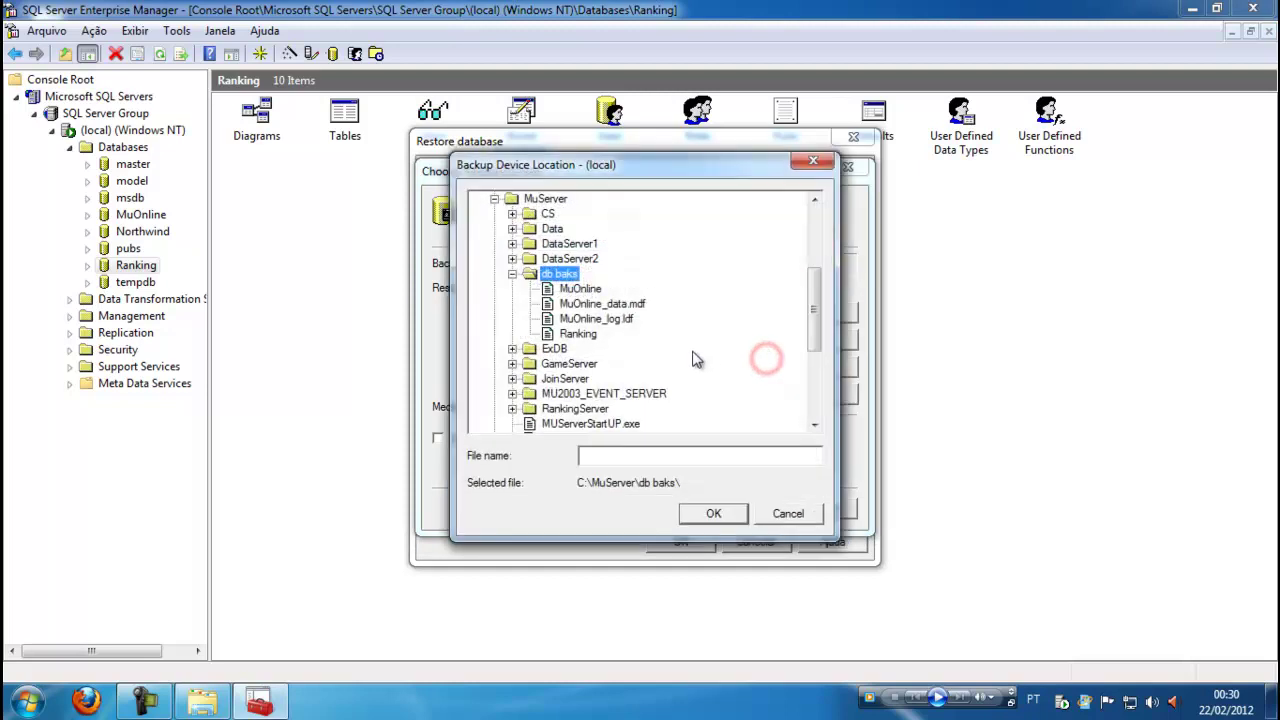
{"action": "left_click", "coordinate": [580, 336]}
{"action": "left_click", "coordinate": [710, 512]}
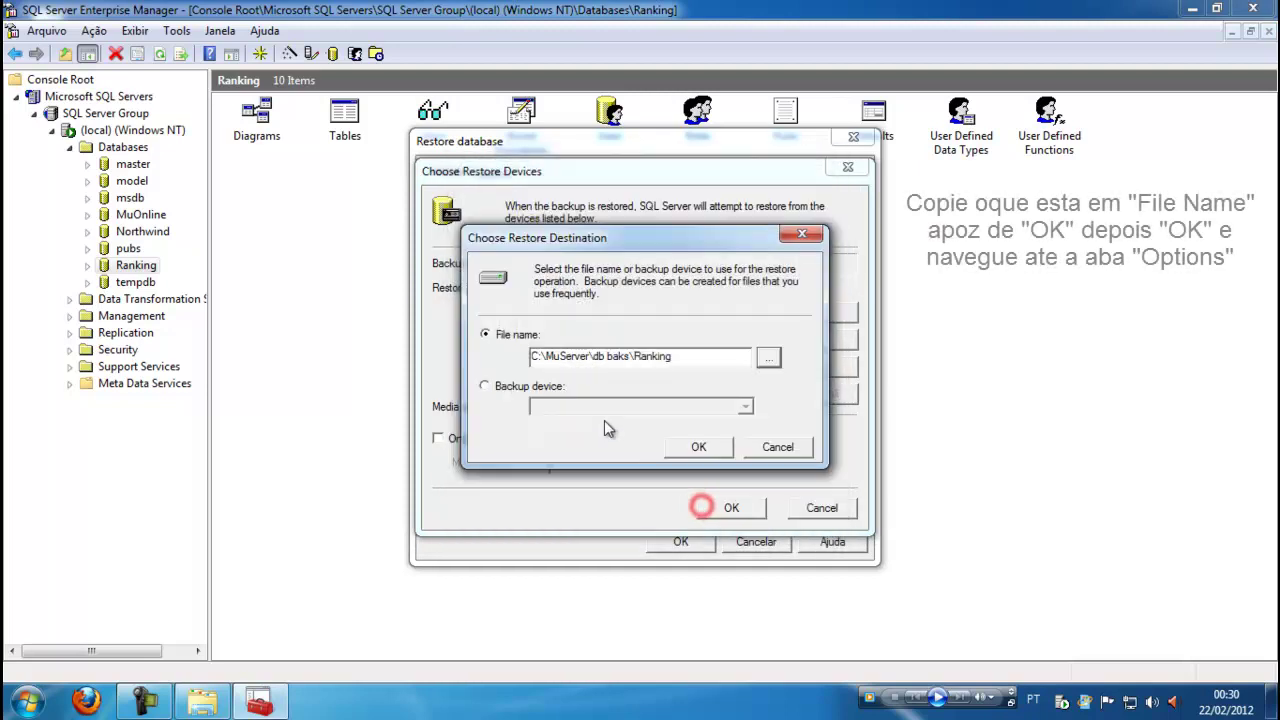
{"action": "left_click_drag", "start_coordinate": [678, 357], "coordinate": [544, 351]}
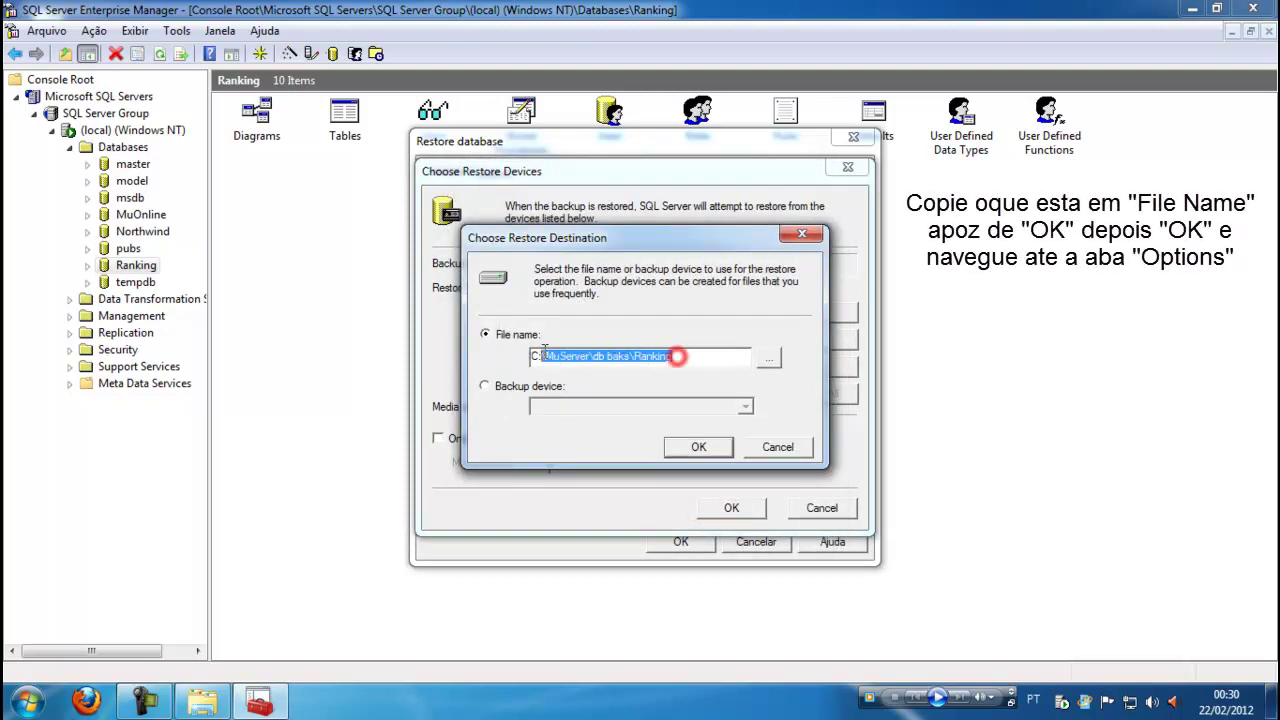
{"action": "left_click", "coordinate": [700, 445]}
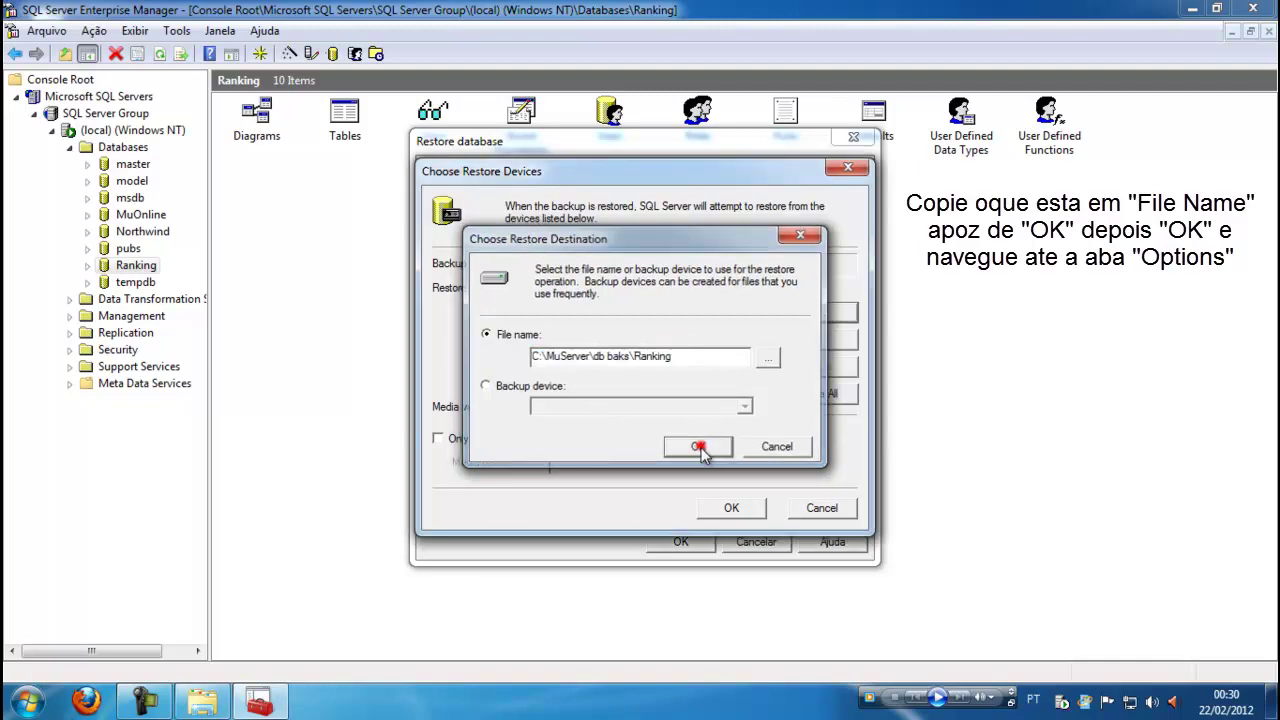
{"action": "left_click", "coordinate": [732, 508]}
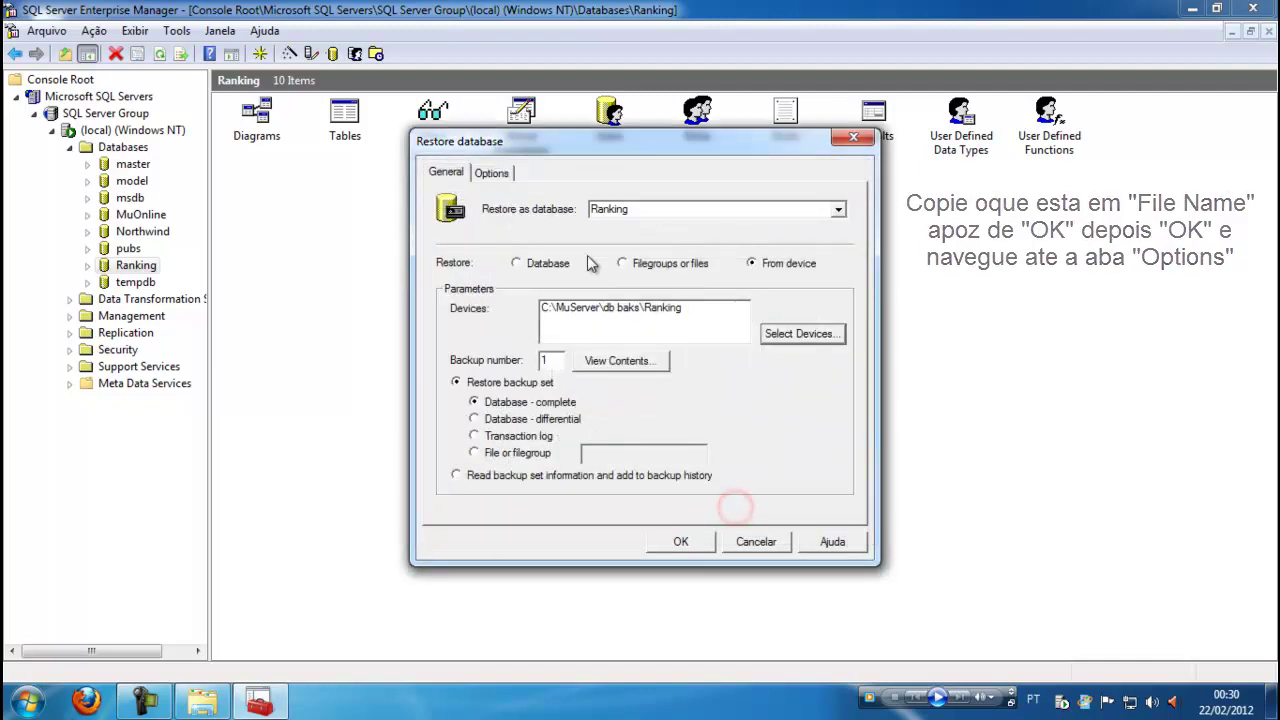
- In the restore options, set the physical file name of Ranking_Data to C:\MuServer\db baks\Ranking_Data.MDF
{"action": "left_click", "coordinate": [489, 172]}
{"action": "left_click", "coordinate": [749, 297]}
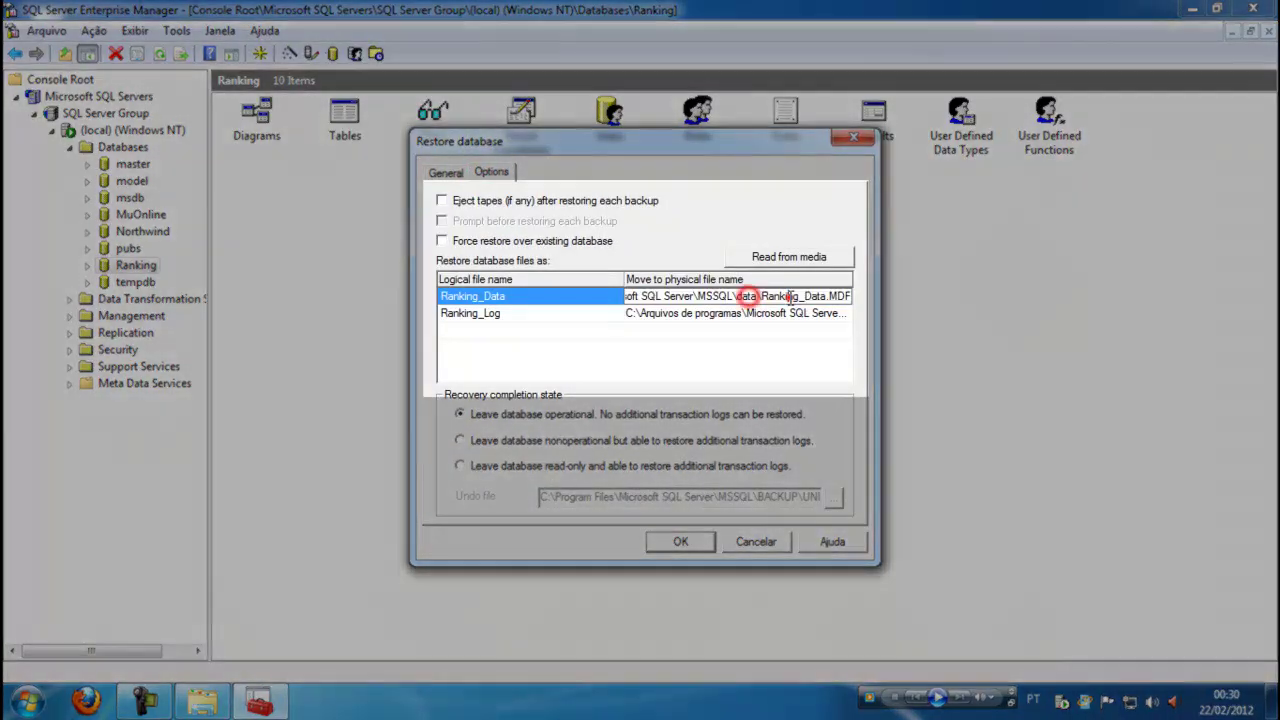
{"action": "left_click", "coordinate": [790, 297]}
{"action": "left_click_drag", "start_coordinate": [795, 296], "coordinate": [599, 297]}
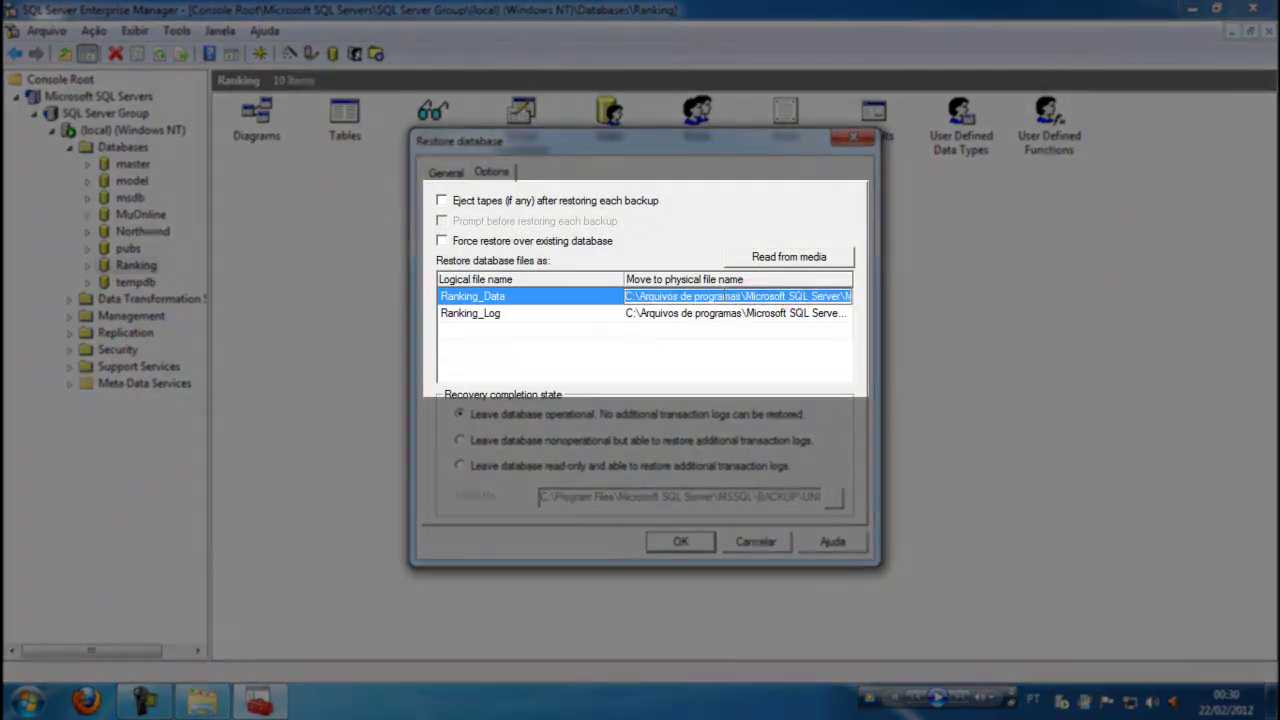
{"action": "key", "text": "BackSpace"}
{"action": "type", "text": "C:\\MuServer\\db baks\\Ranking"}
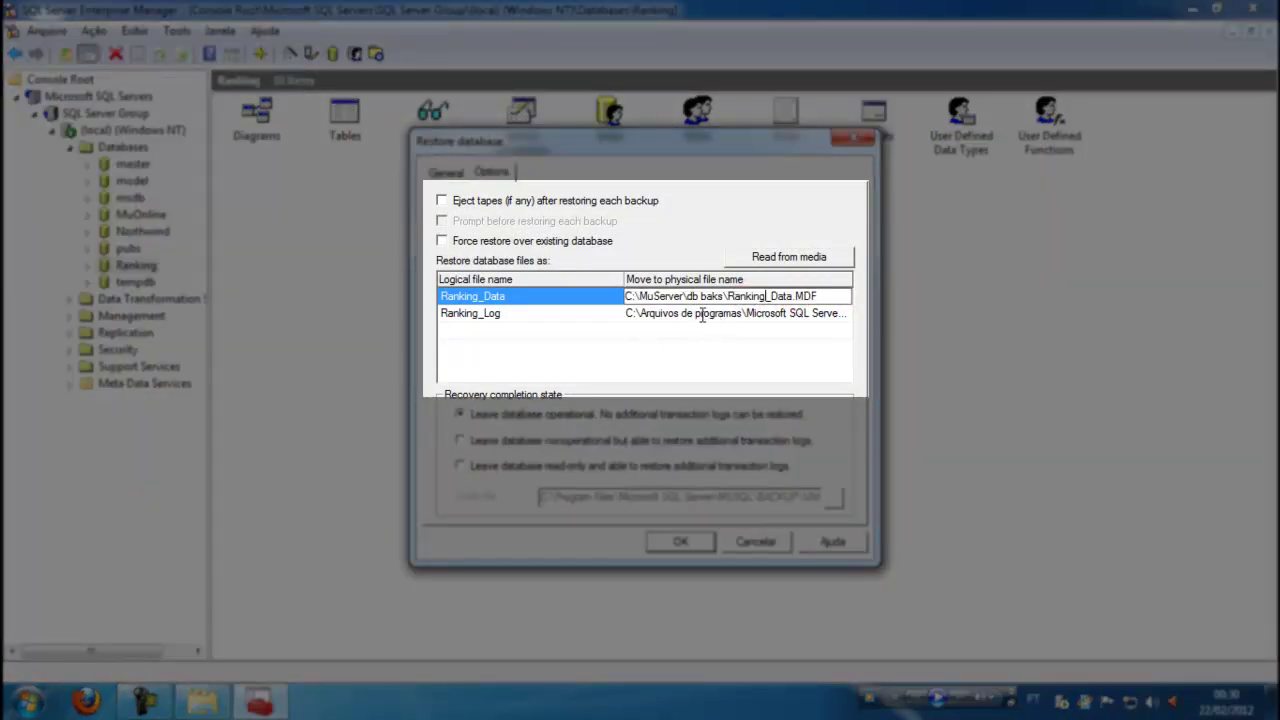
- Set the physical file name of Ranking_Log to C:\MuServer\db baks\Ranking_Log.LDF
{"action": "left_click", "coordinate": [716, 316]}
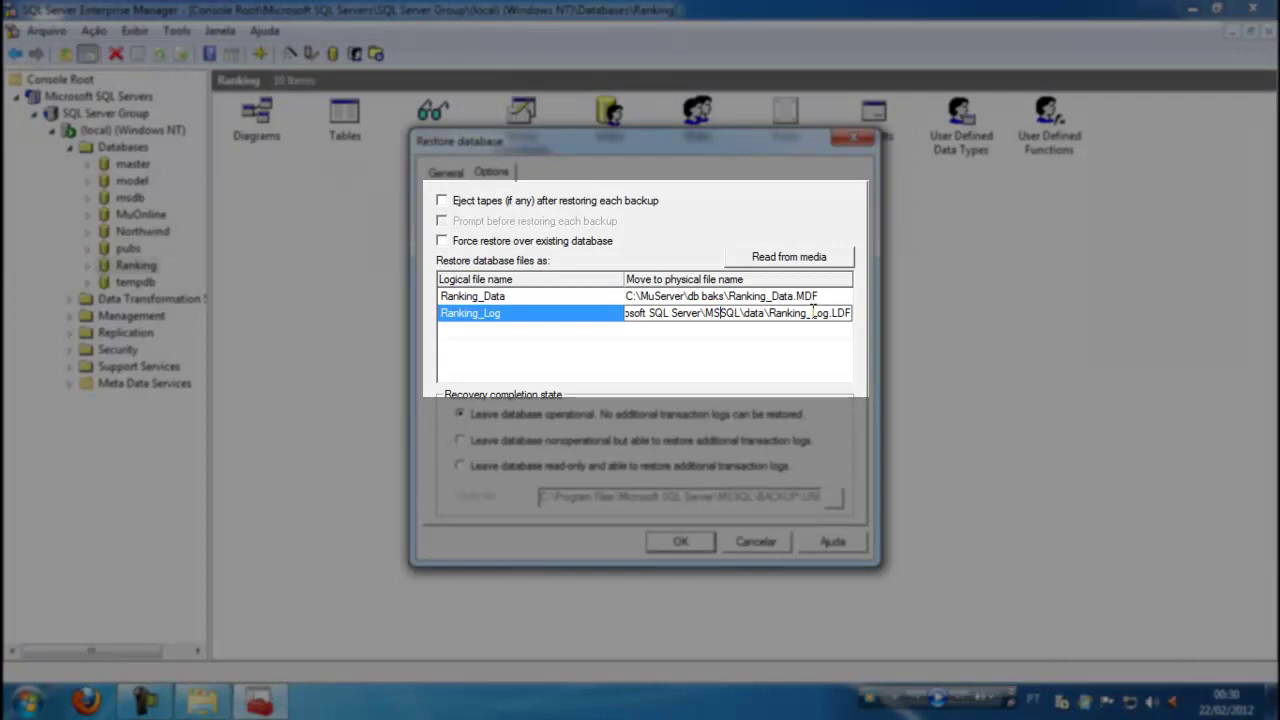
{"action": "left_click_drag", "start_coordinate": [806, 314], "coordinate": [612, 315]}
{"action": "key", "text": "BackSpace"}
{"action": "type", "text": "C:\\MuServer\\db baks\\Ranking"}
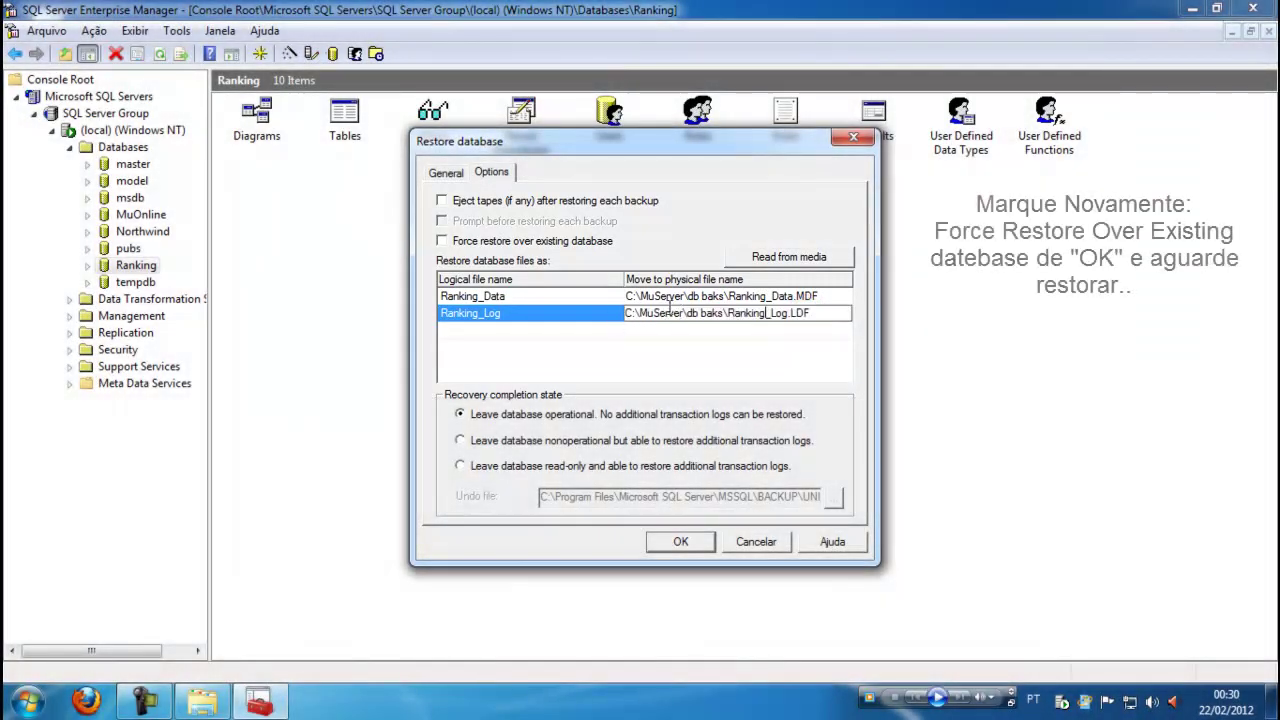
- Restore Ranking with forced restore over the existing database, and close SQL Server Enterprise Manager
{"action": "left_click", "coordinate": [531, 242]}
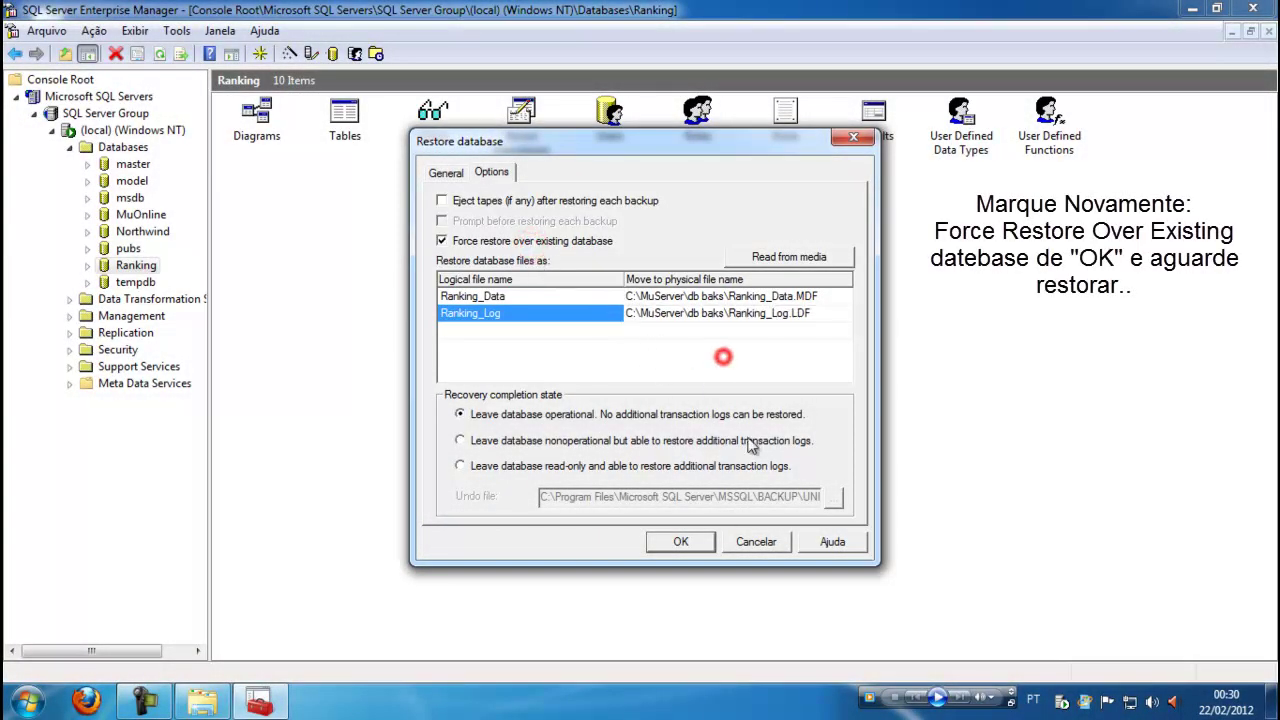
{"action": "left_click", "coordinate": [678, 542]}
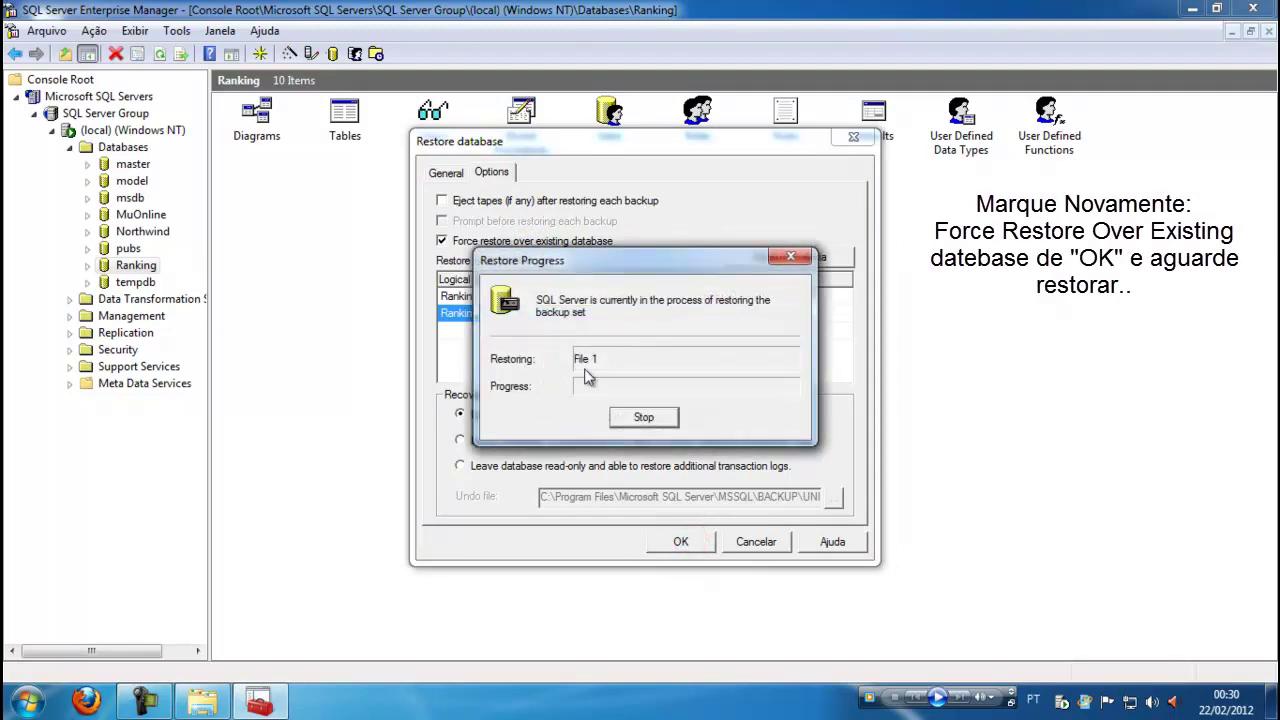
{"action": "left_click", "coordinate": [794, 397]}
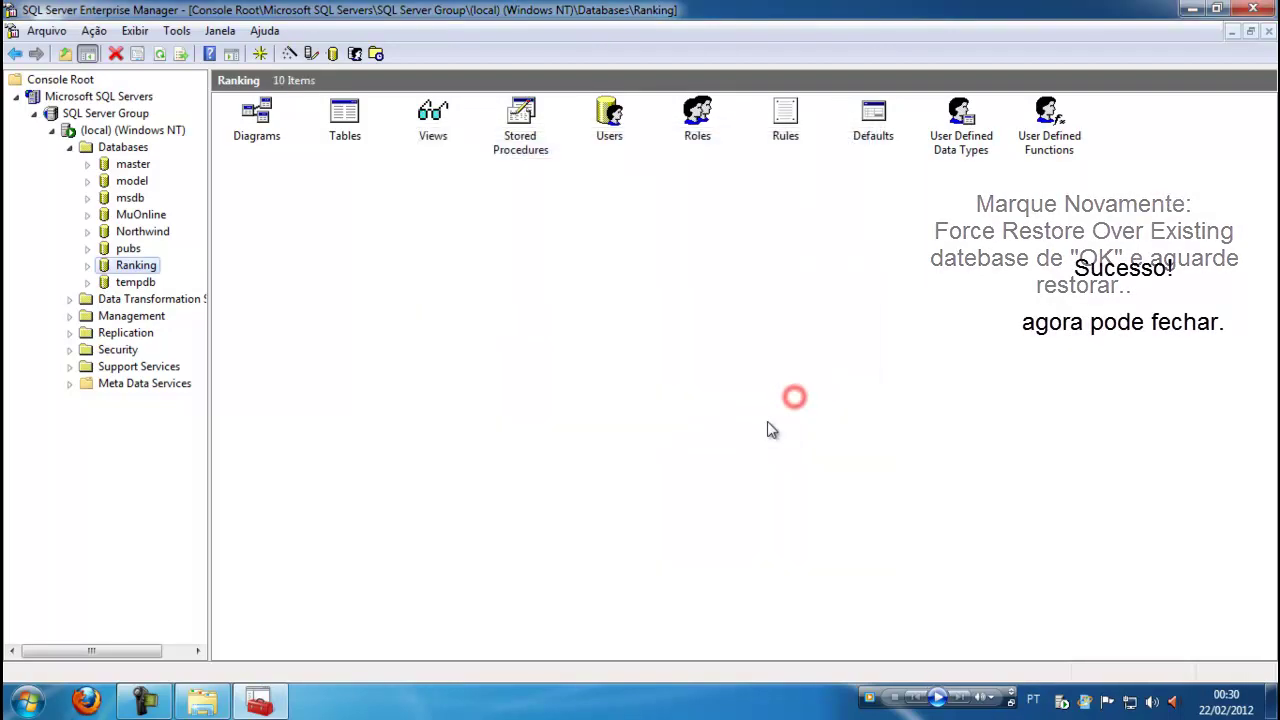
{"action": "left_click", "coordinate": [1254, 9]}
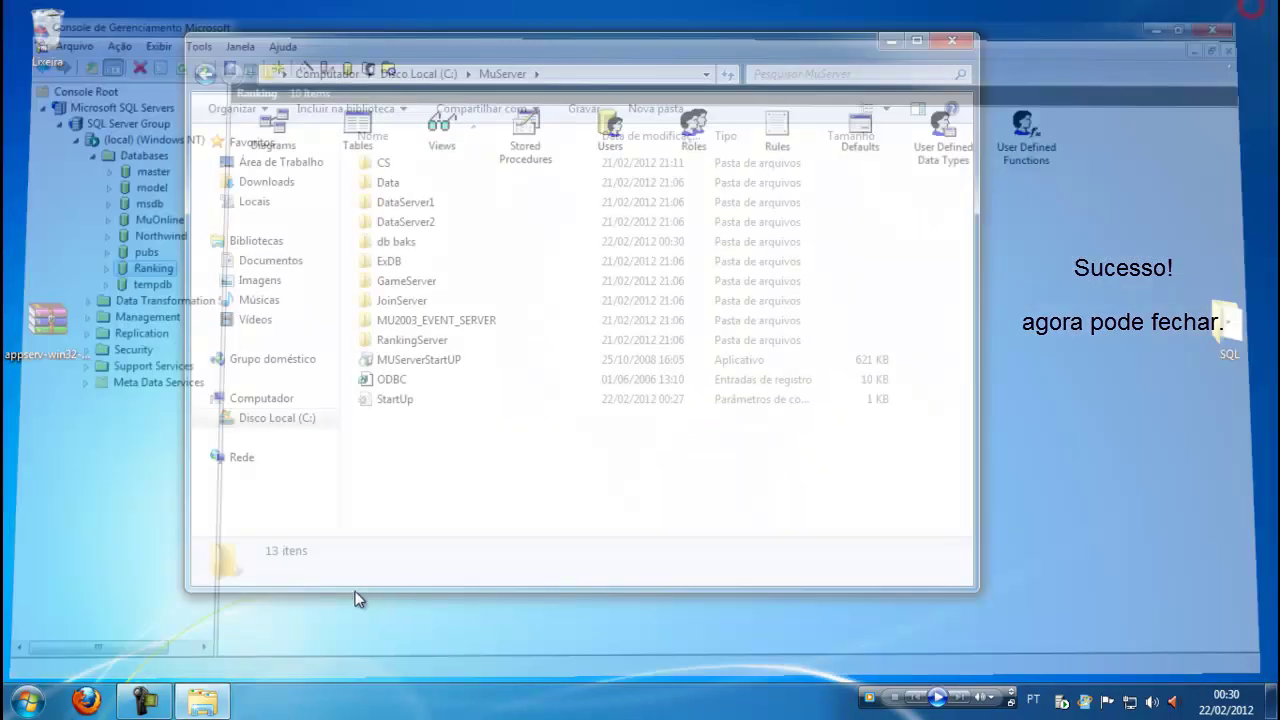
- Check the database files in MuServer's db baks folder and return to the MuServer folder
{"action": "double_click", "coordinate": [392, 241]}
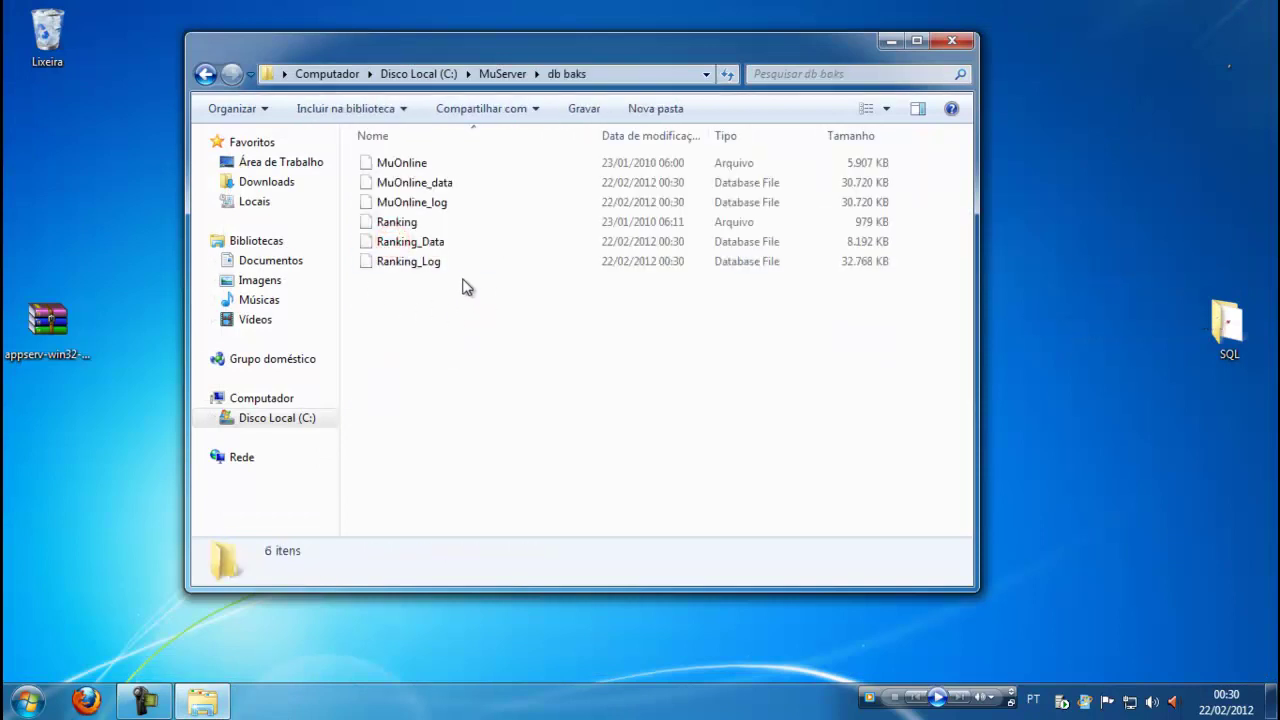
{"action": "key", "text": "BackSpace"}
{"action": "left_click", "coordinate": [501, 462]}
{"action": "left_click", "coordinate": [521, 464]}
{"action": "left_click", "coordinate": [308, 455]}
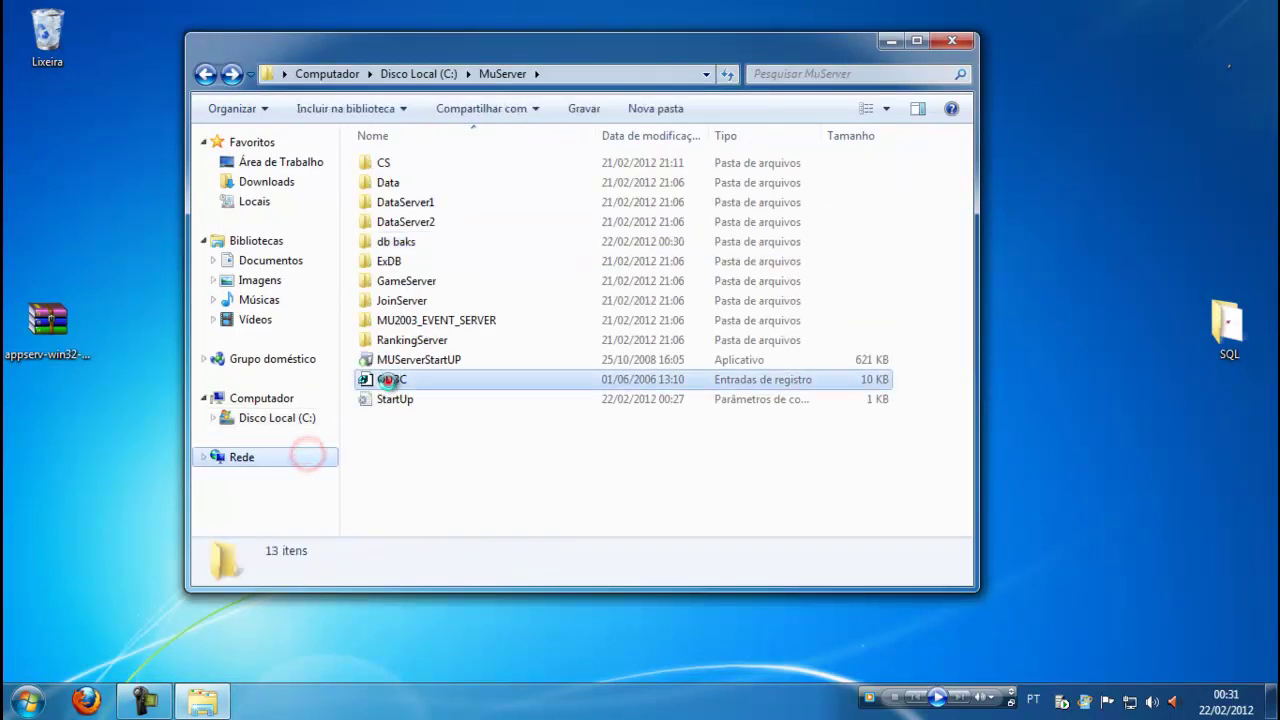
- Merge the ODBC registry file from C:\MuServer into the Windows registry and close the folder window
{"action": "double_click", "coordinate": [390, 380]}
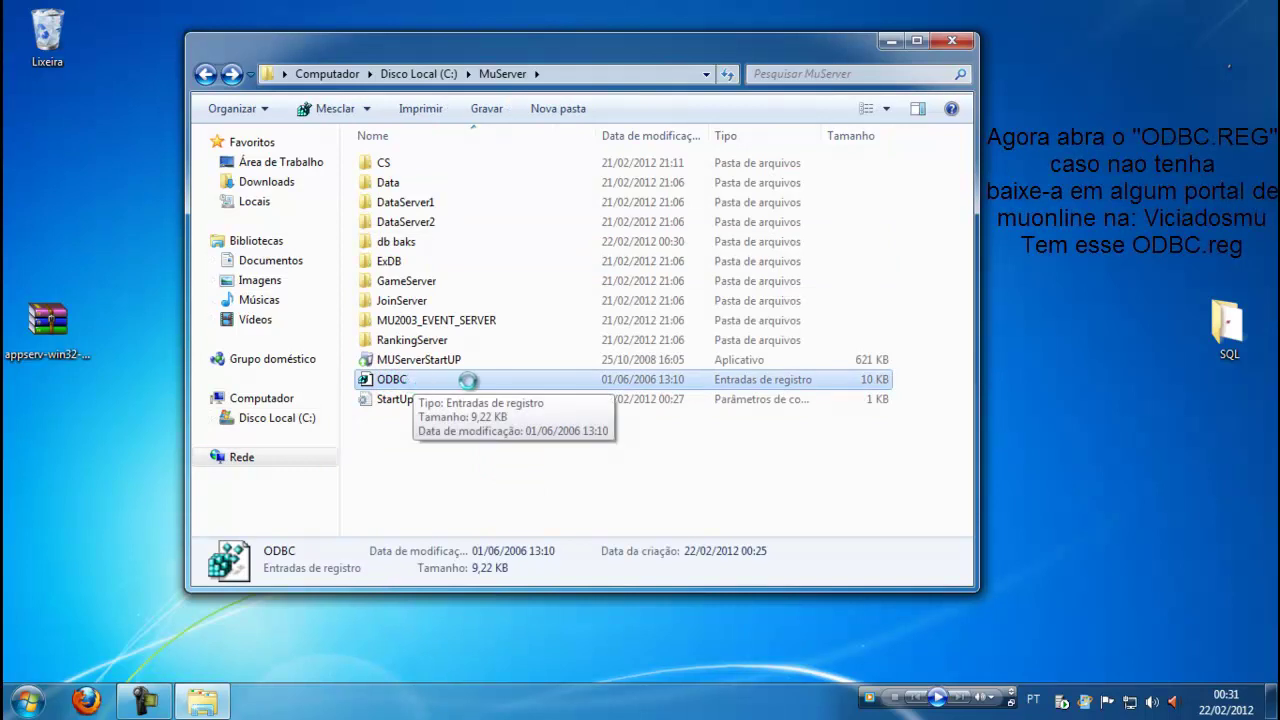
{"action": "left_click", "coordinate": [206, 75]}
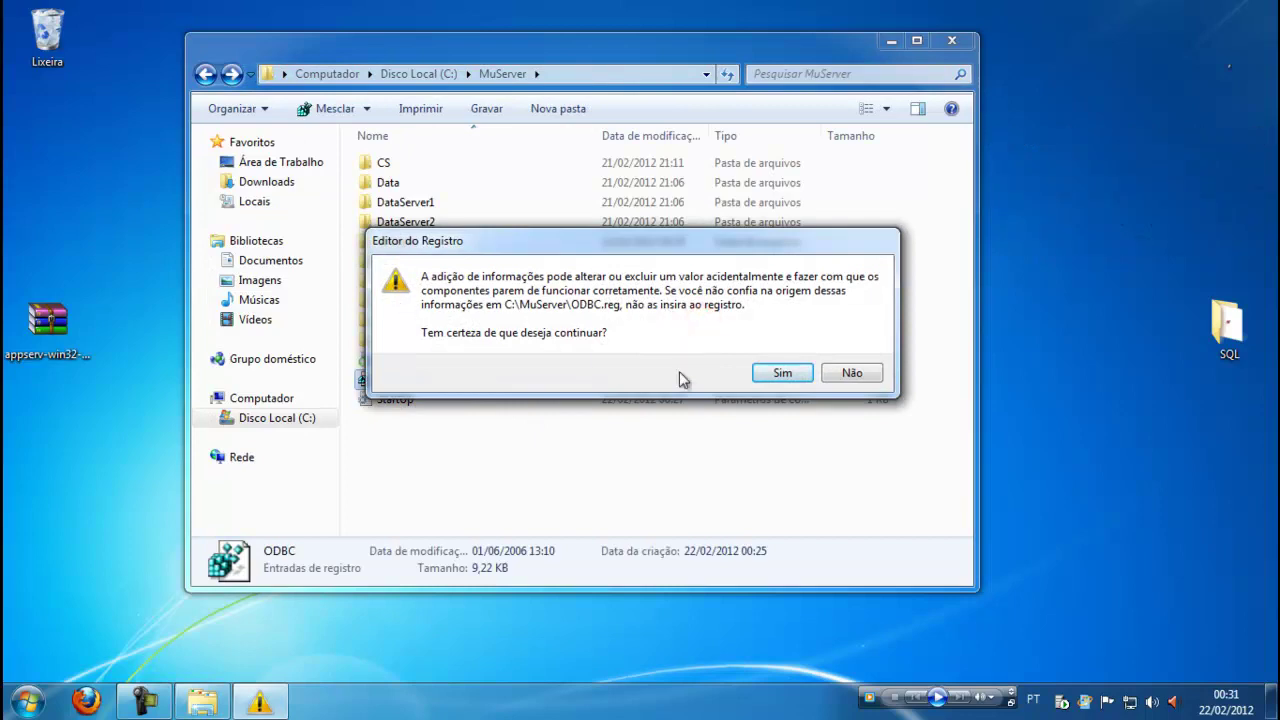
{"action": "left_click", "coordinate": [776, 372]}
{"action": "left_click", "coordinate": [850, 353]}
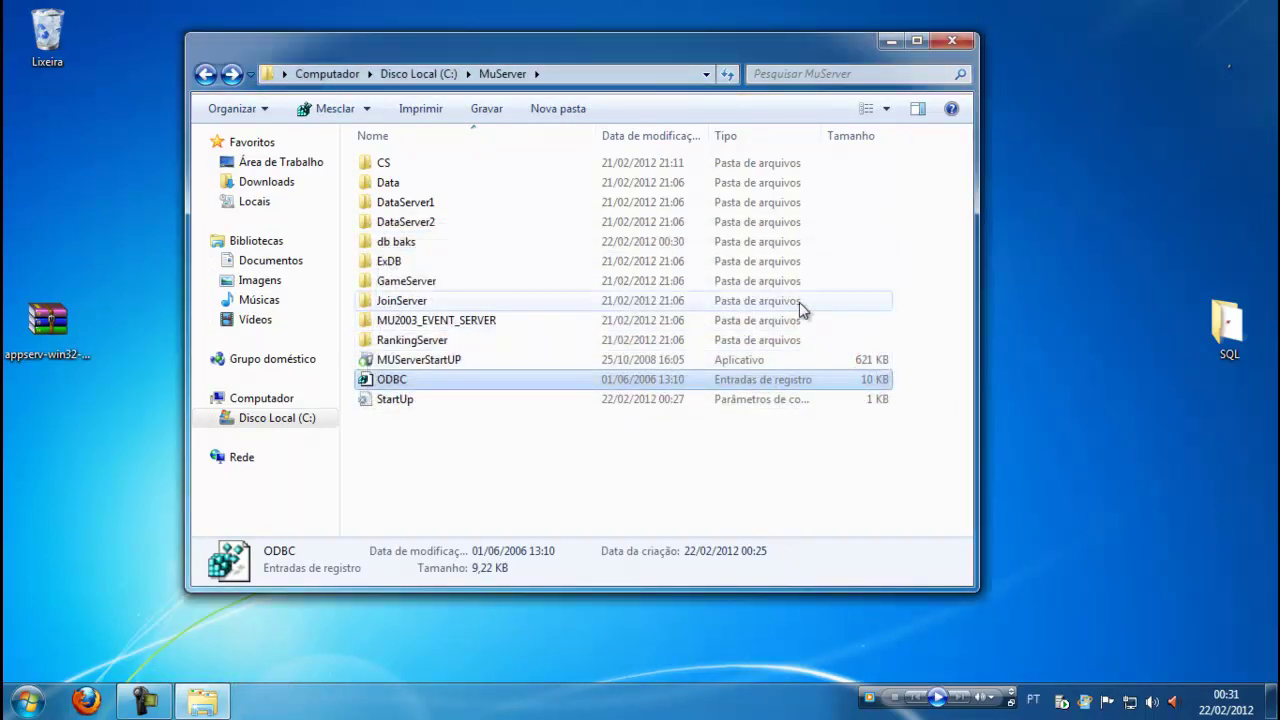
{"action": "left_click", "coordinate": [952, 40]}
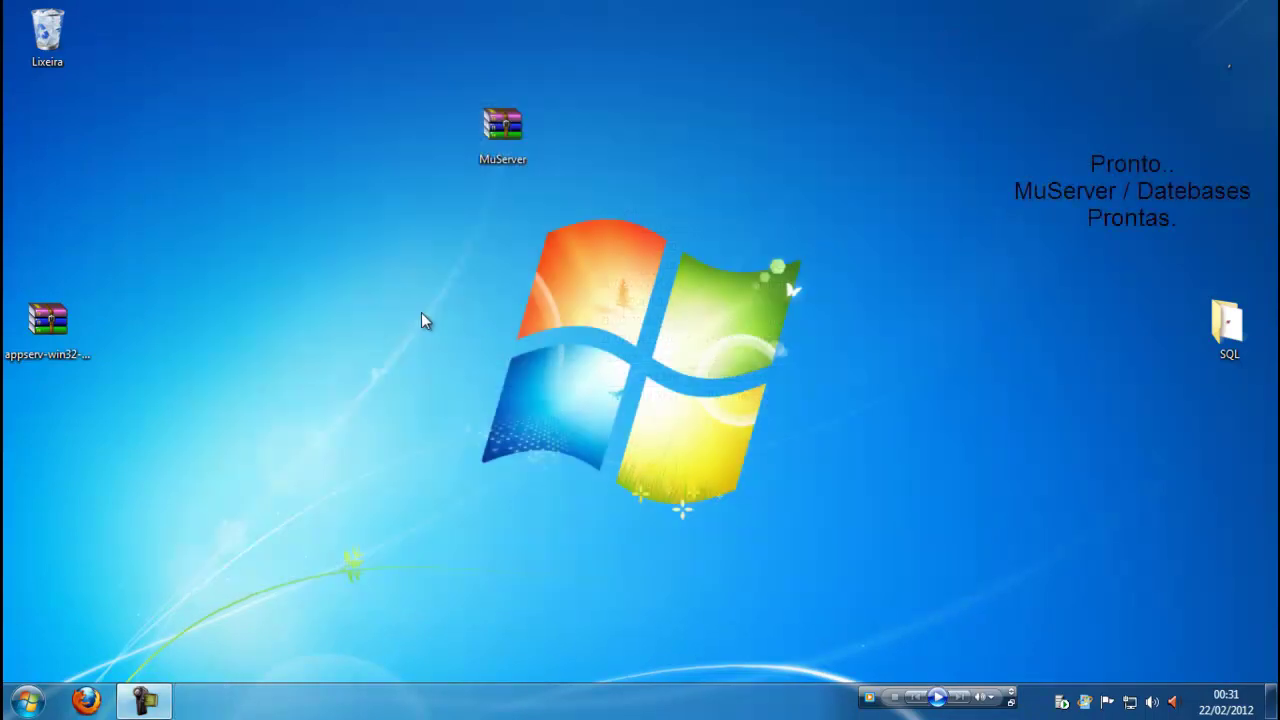
{"action": "left_click", "coordinate": [420, 292]}
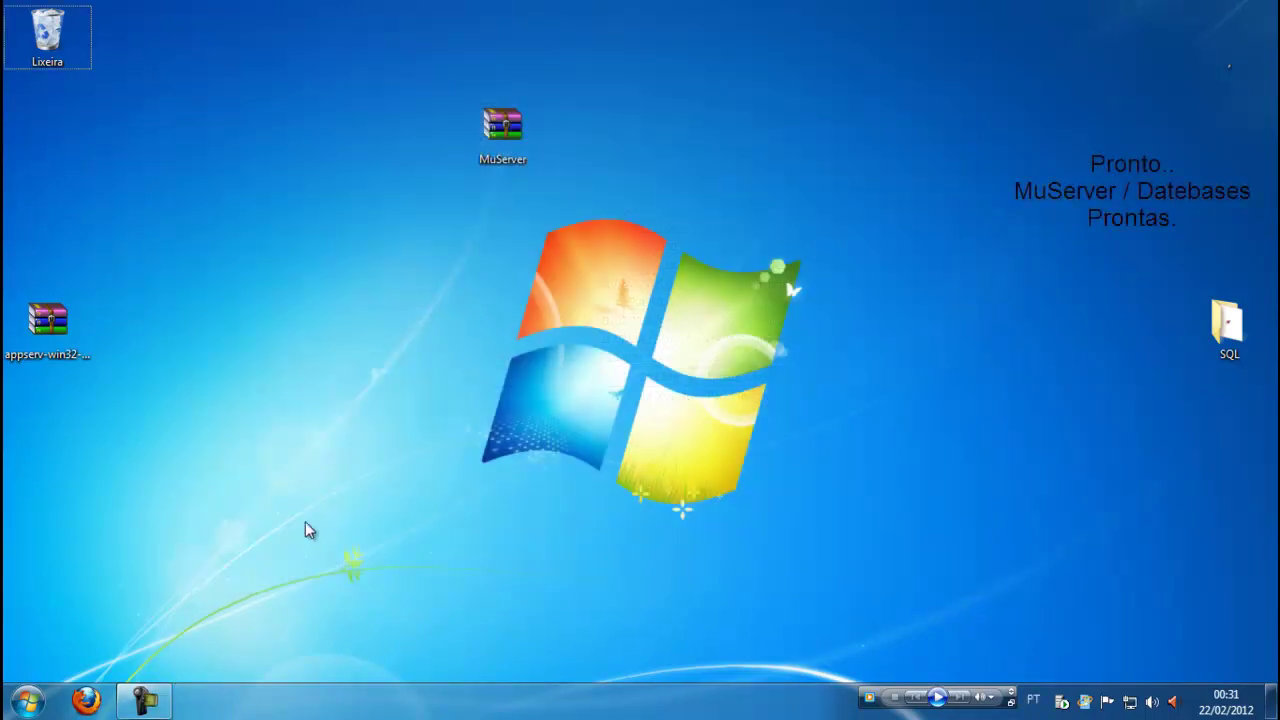